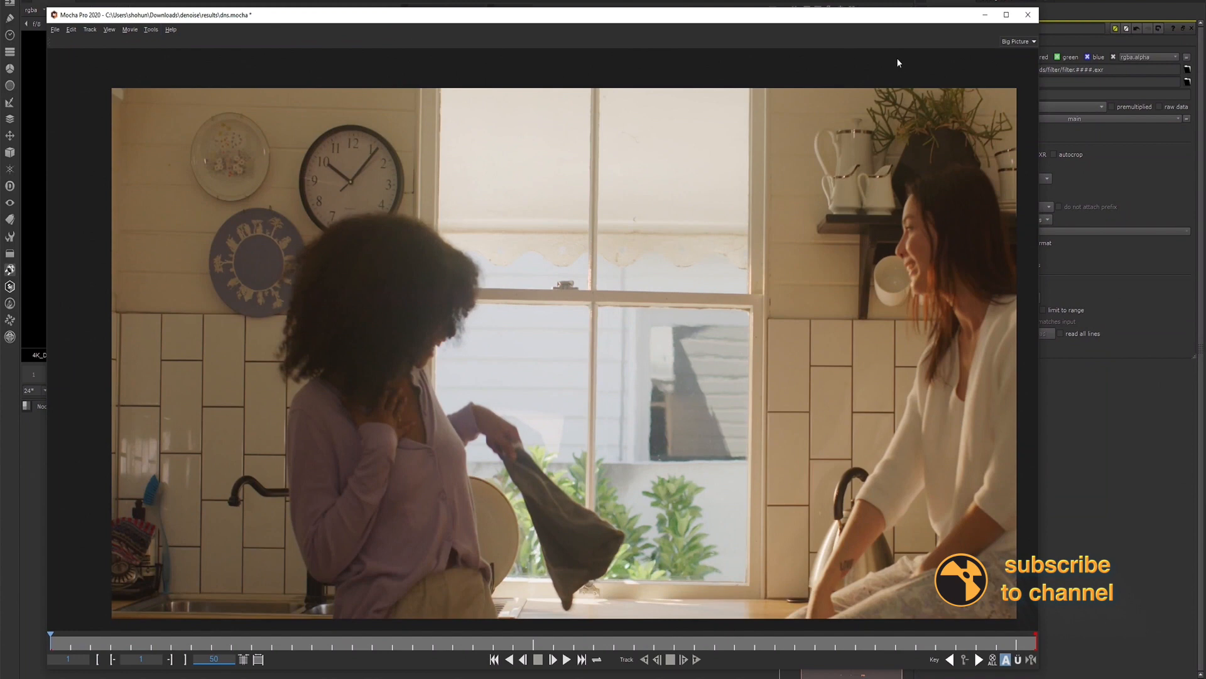
Try the Roto workspace layout and settle on the Classic workspace.
{"action": "left_click", "coordinate": [1017, 42]}
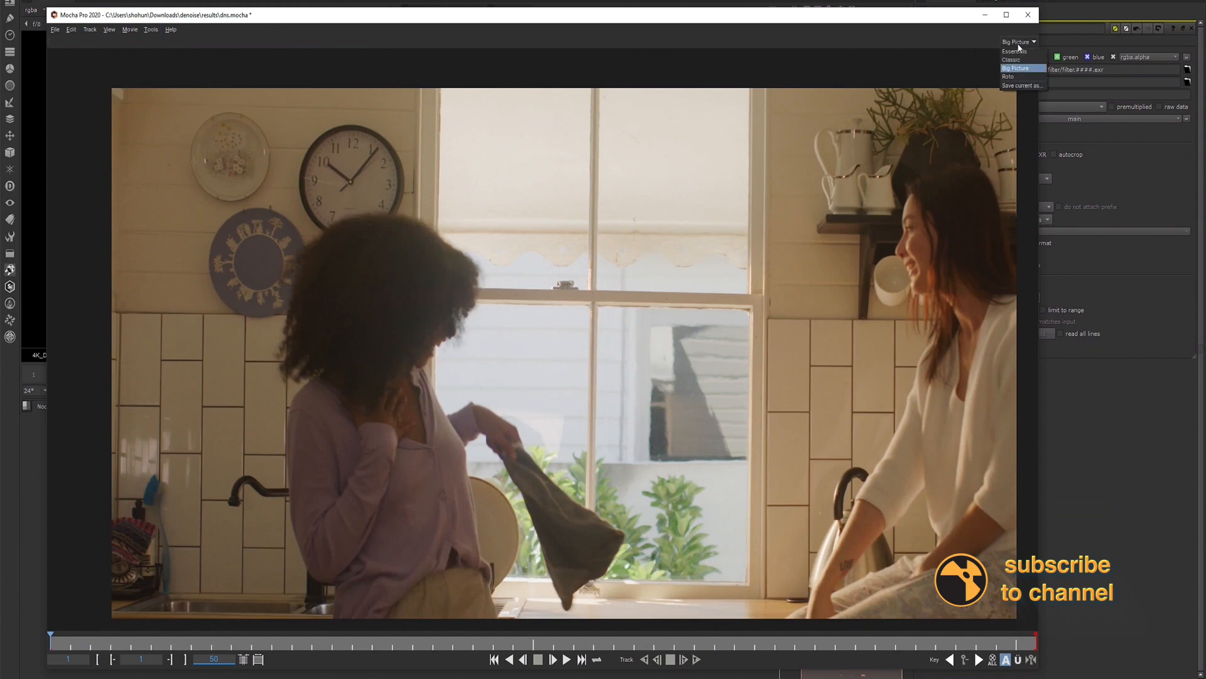
{"action": "left_click", "coordinate": [1010, 77]}
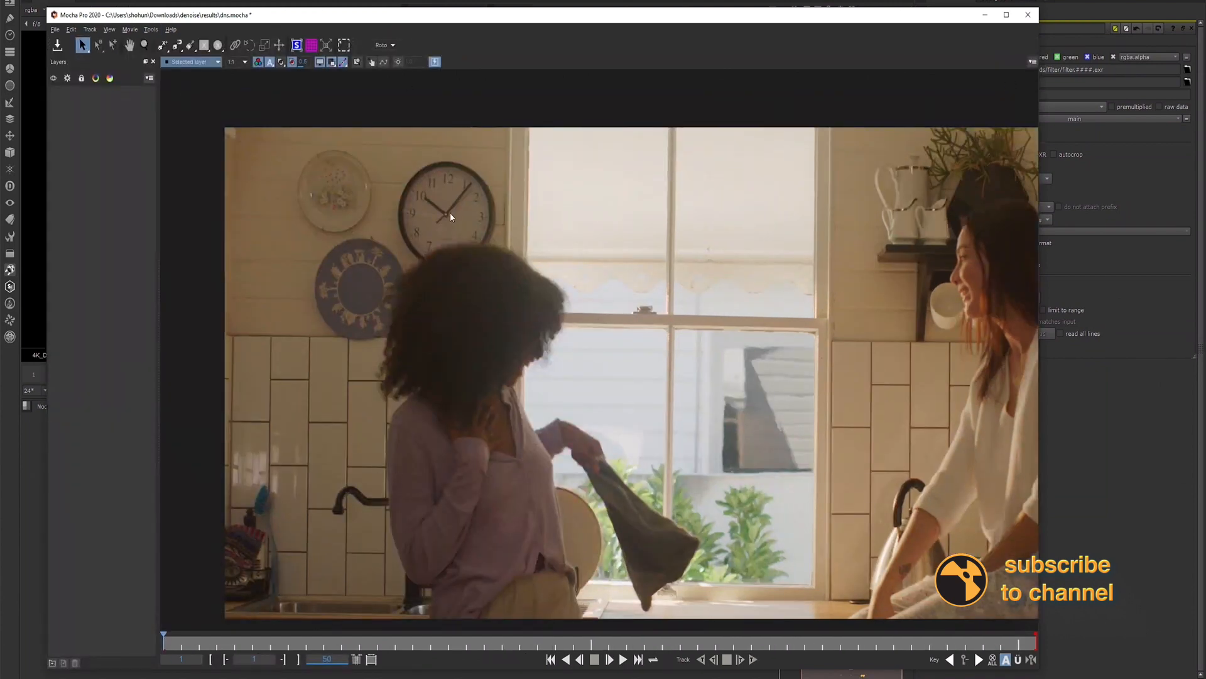
{"action": "left_click", "coordinate": [390, 46]}
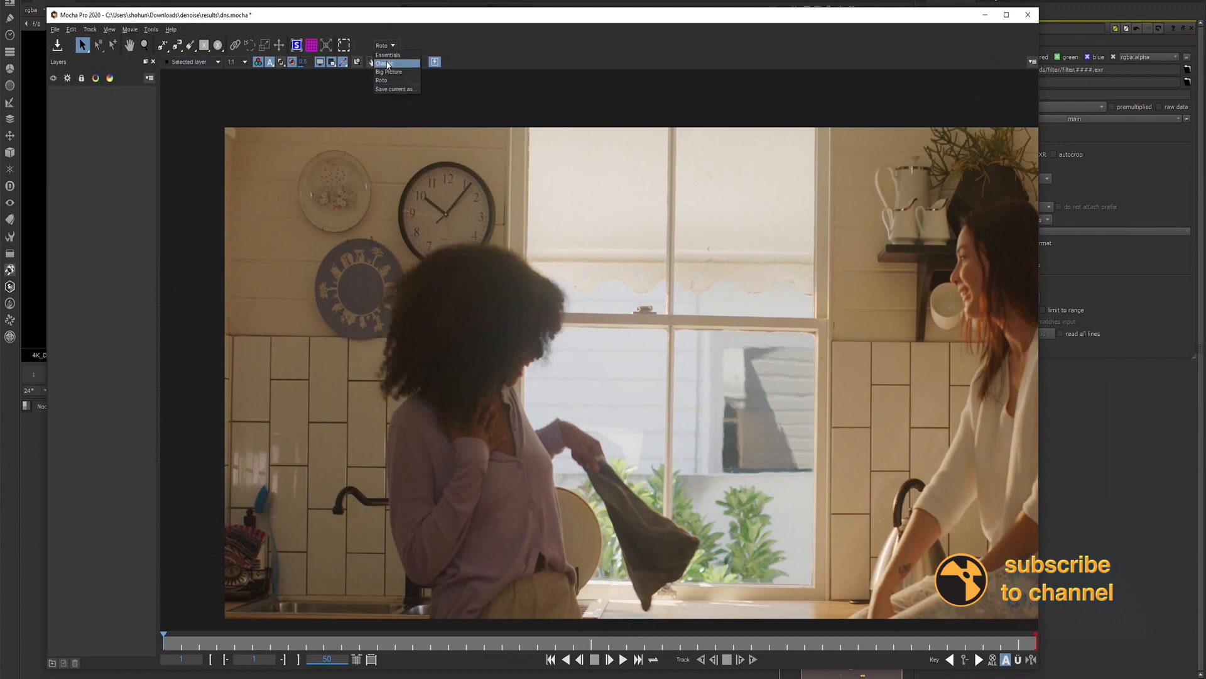
{"action": "left_click", "coordinate": [384, 64]}
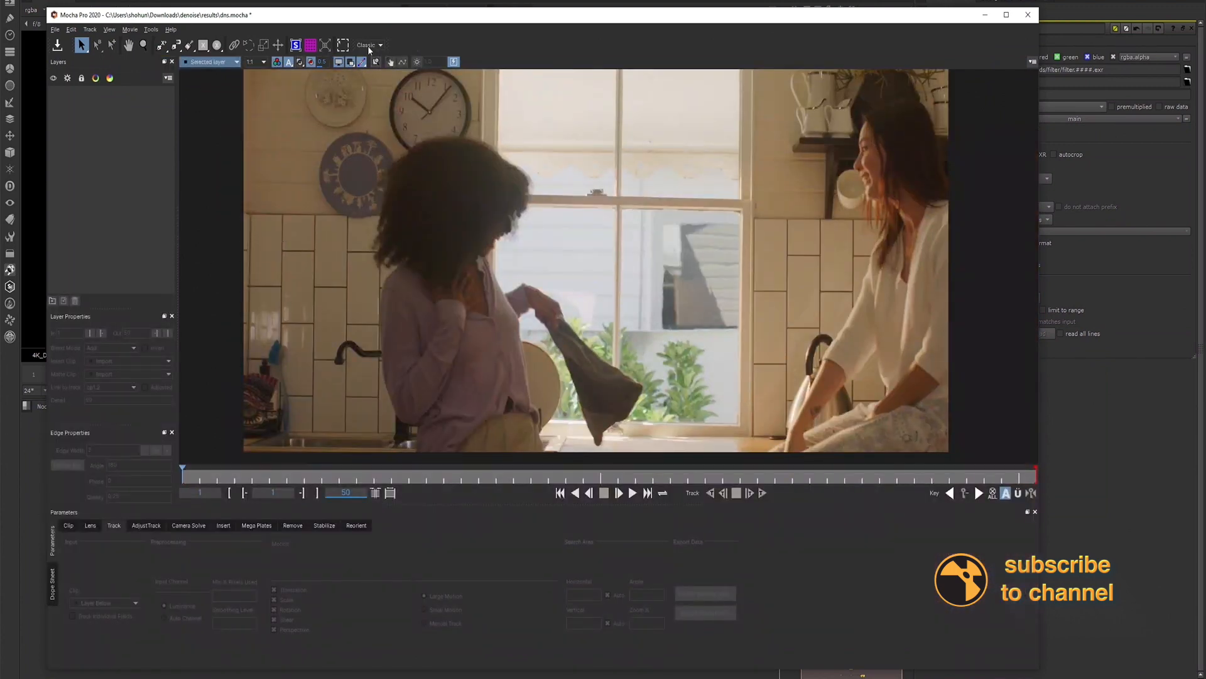
Enable the viewer's brightness scaling, try values of 3 and 2, and reset it to 1.
{"action": "left_click", "coordinate": [417, 62]}
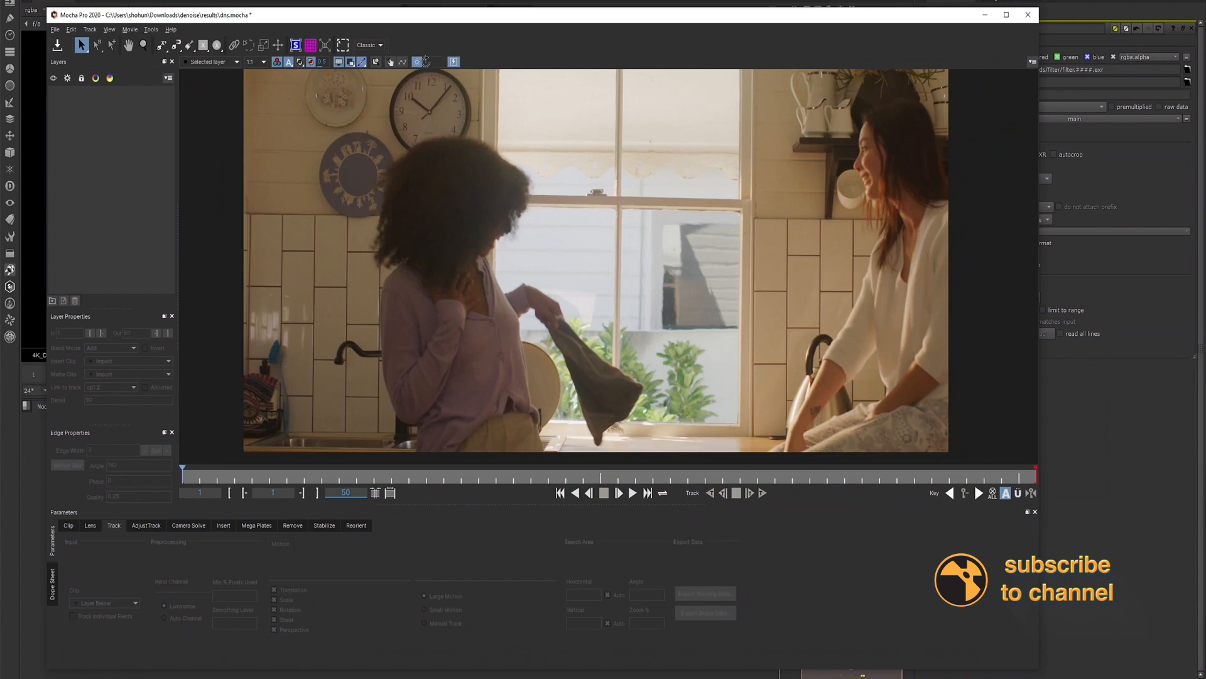
{"action": "left_click", "coordinate": [427, 63]}
{"action": "type", "text": "3"}
{"action": "key", "text": "Return"}
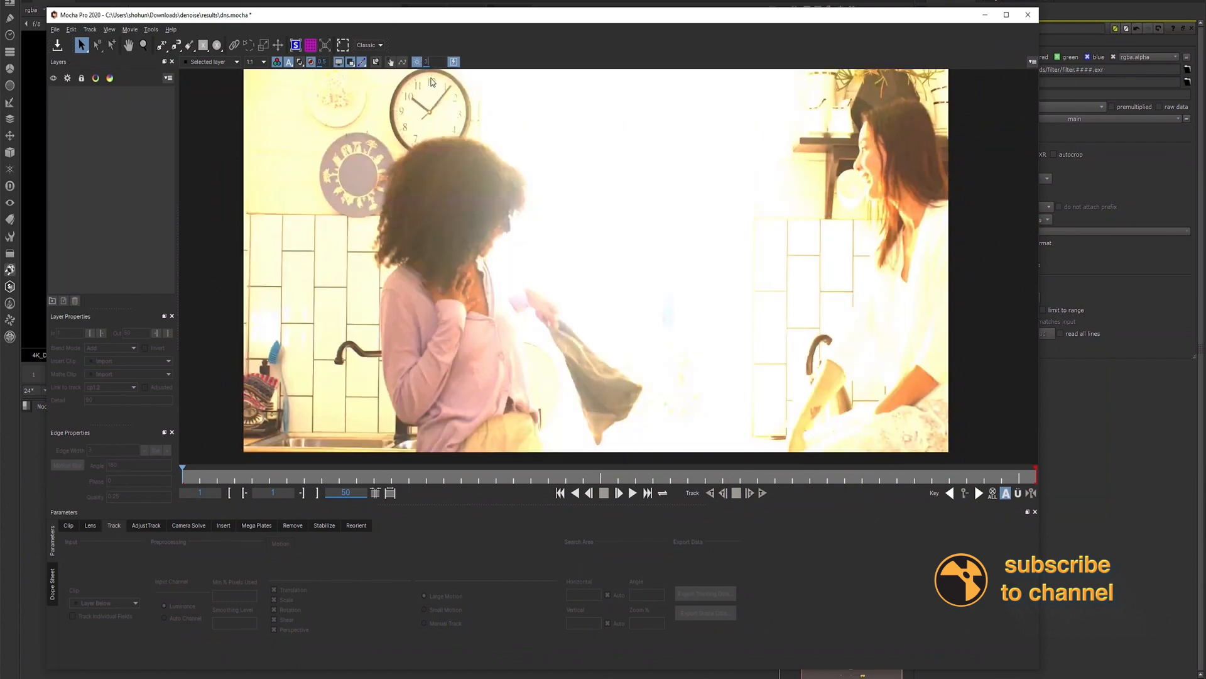
{"action": "key", "text": "Return"}
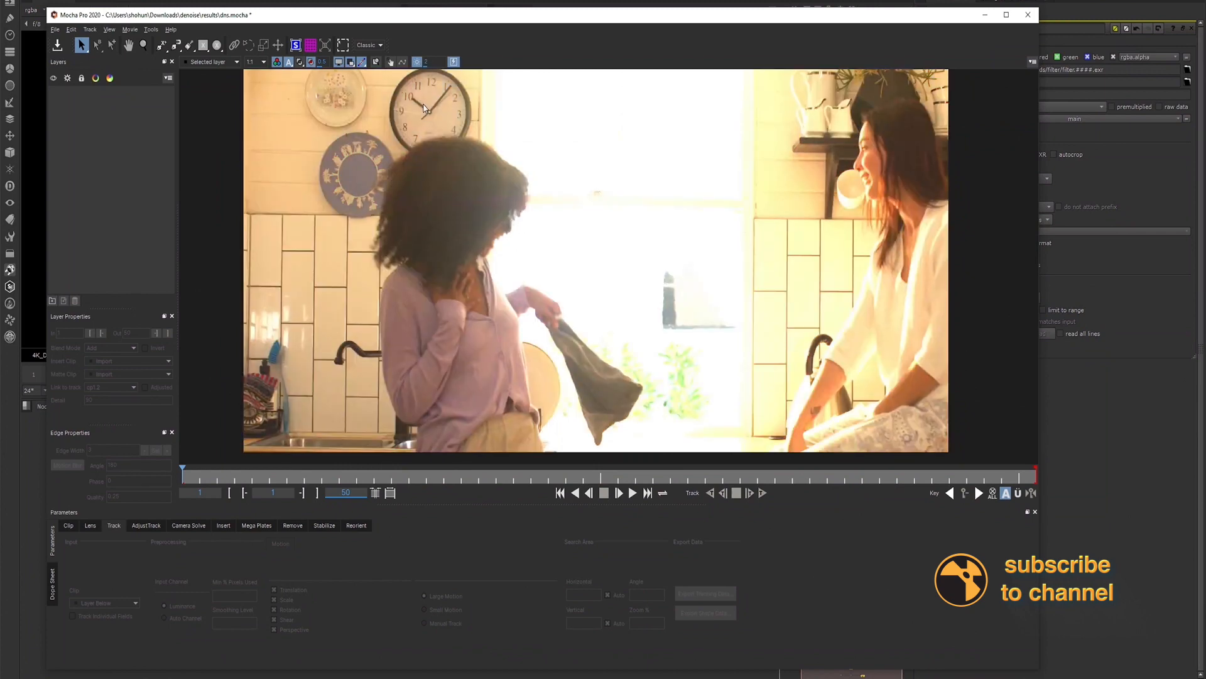
{"action": "type", "text": "1"}
{"action": "key", "text": "Return"}
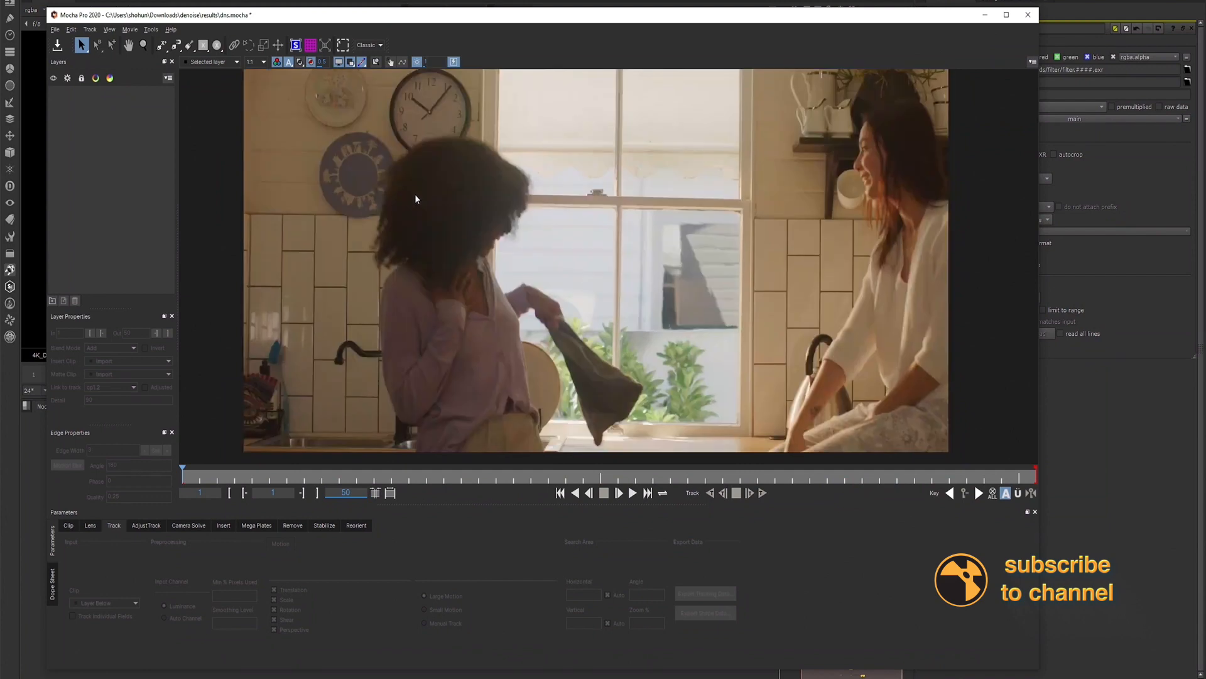
Set the pixel aspect ratio in the dns clip's format settings to 1.8 and inspect the stretched image.
{"action": "left_click", "coordinate": [68, 525]}
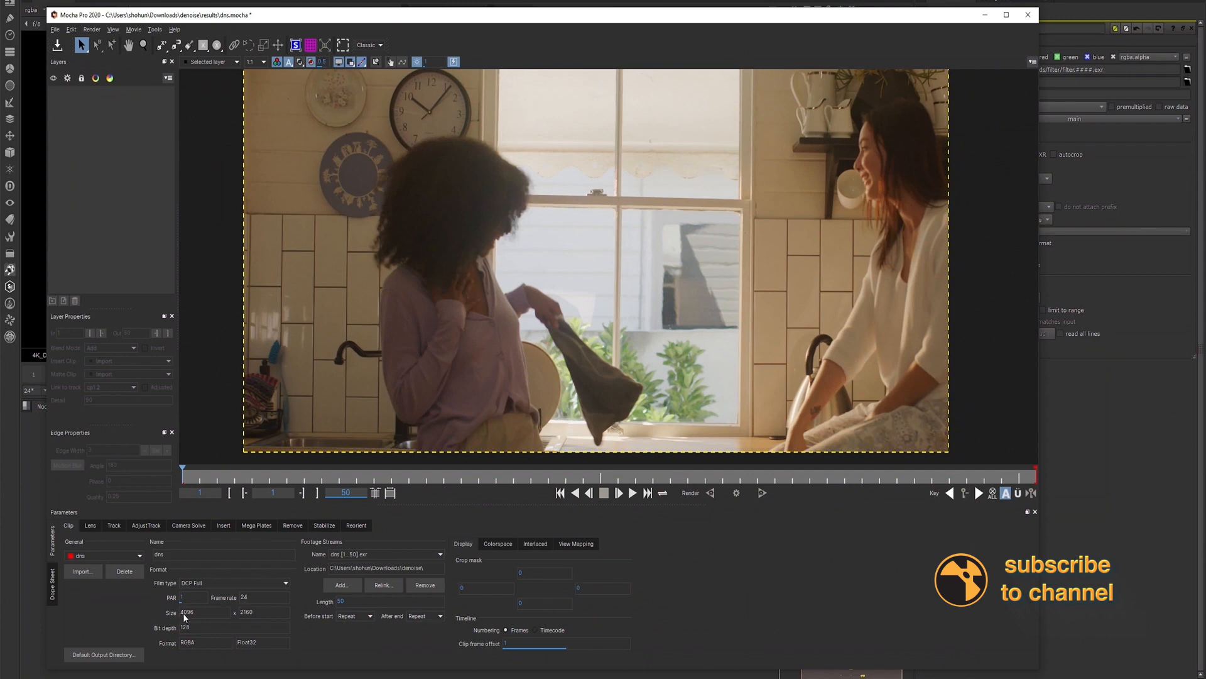
{"action": "type", "text": ".8"}
{"action": "left_click", "coordinate": [356, 323]}
{"action": "key", "text": "z"}
{"action": "left_click_drag", "start_coordinate": [447, 285], "coordinate": [265, 297]}
{"action": "key", "text": "x"}
{"action": "key", "text": "s"}
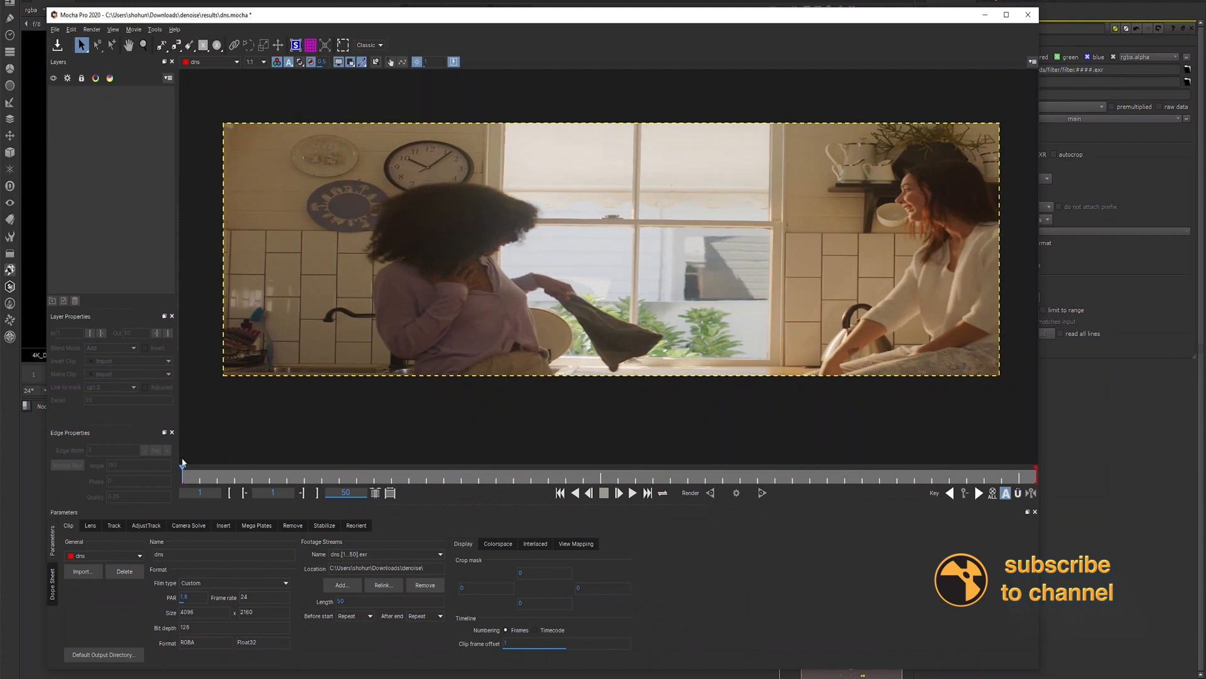
Set the dns clip's pixel aspect ratio back to 1.
{"action": "double_click", "coordinate": [188, 597]}
{"action": "type", "text": "1"}
{"action": "key", "text": "Return"}
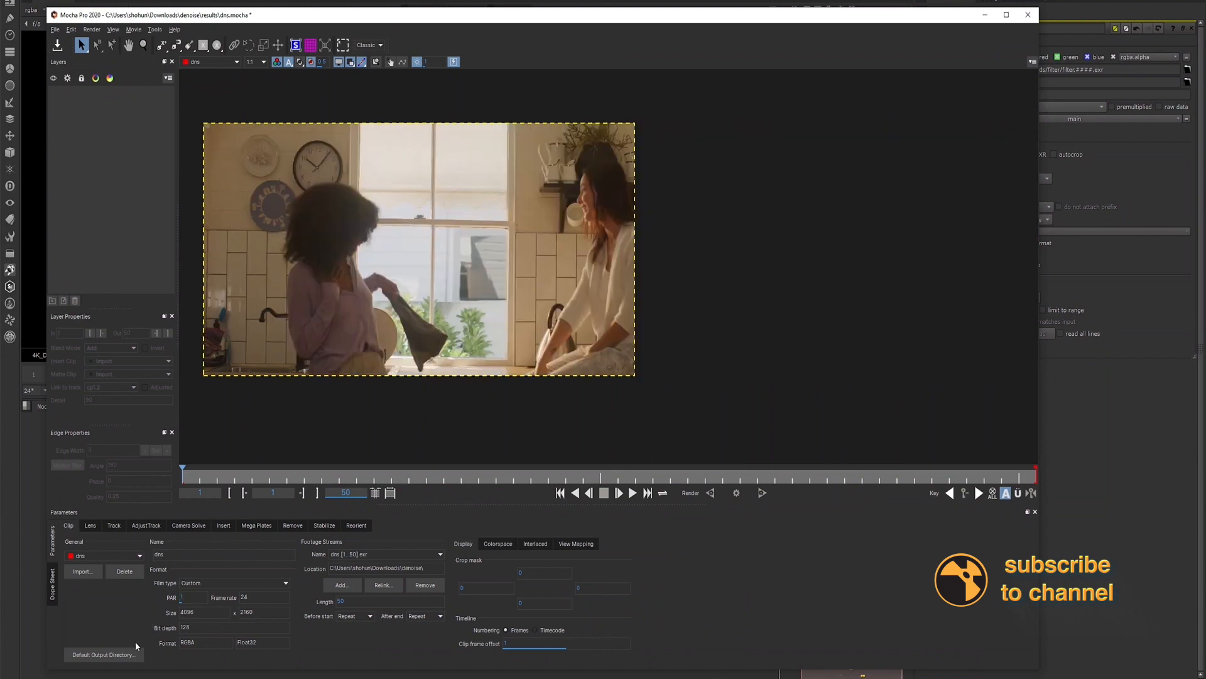
Examine the kitchen footage in the viewer at several zoom levels and on neighbouring frames.
{"action": "left_click_drag", "start_coordinate": [441, 306], "coordinate": [565, 318]}
{"action": "key", "text": "Right"}
{"action": "key", "text": "Right"}
{"action": "key", "text": "Left"}
{"action": "key", "text": "Left"}
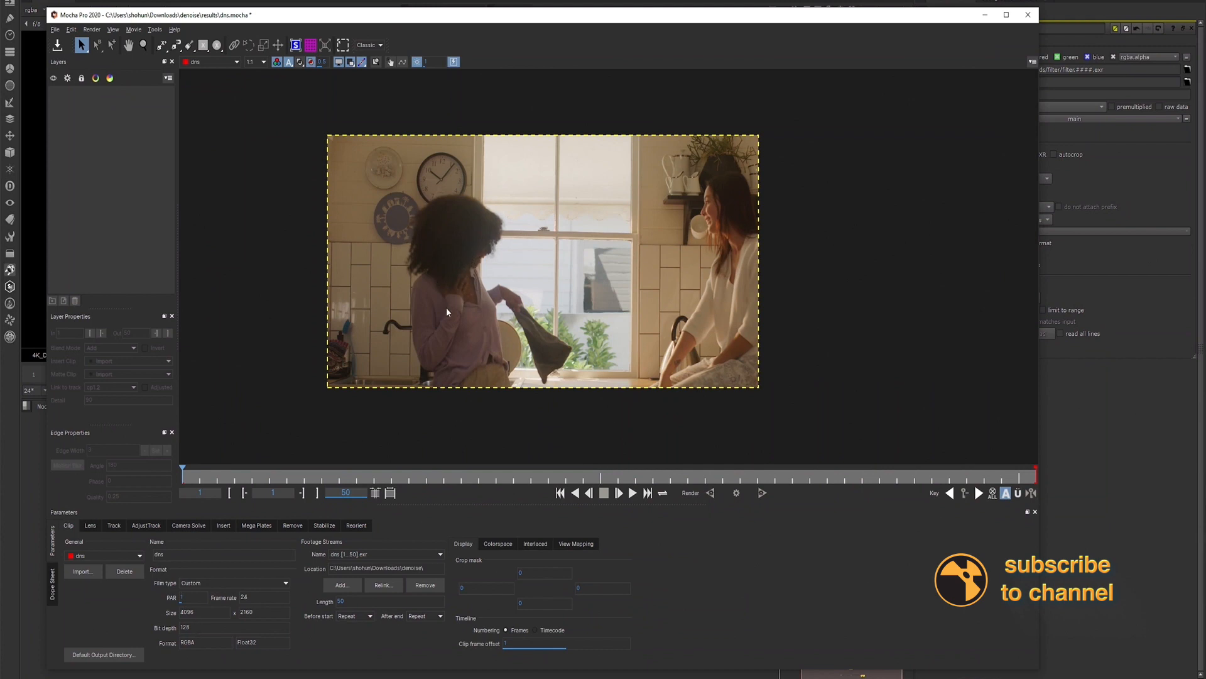
{"action": "key", "text": "z"}
{"action": "left_click_drag", "start_coordinate": [417, 383], "coordinate": [437, 321]}
{"action": "key", "text": "x"}
{"action": "mouse_move", "coordinate": [515, 302]}
{"action": "left_mouse_down"}
{"action": "mouse_move", "coordinate": [497, 351]}
{"action": "mouse_move", "coordinate": [526, 343]}
{"action": "mouse_move", "coordinate": [530, 316]}
{"action": "left_mouse_up"}
{"action": "key", "text": "z"}
{"action": "key", "text": "x"}
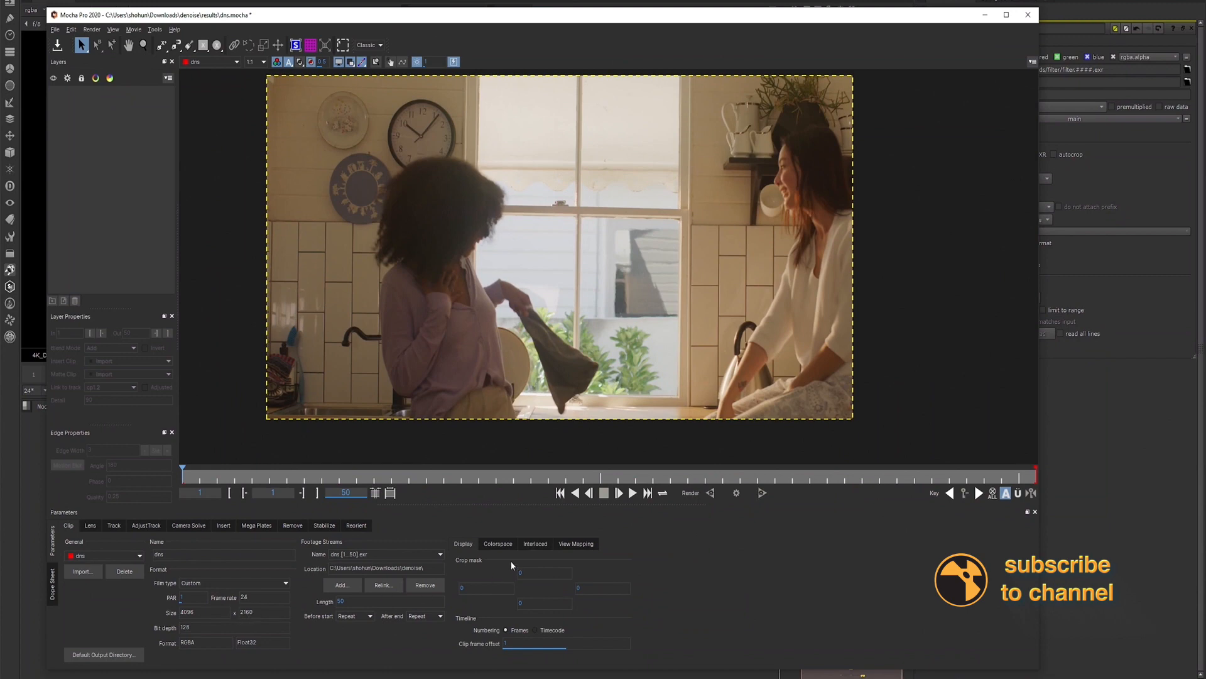
Review the clip's colorspace settings and return to its display settings.
{"action": "left_click", "coordinate": [501, 546]}
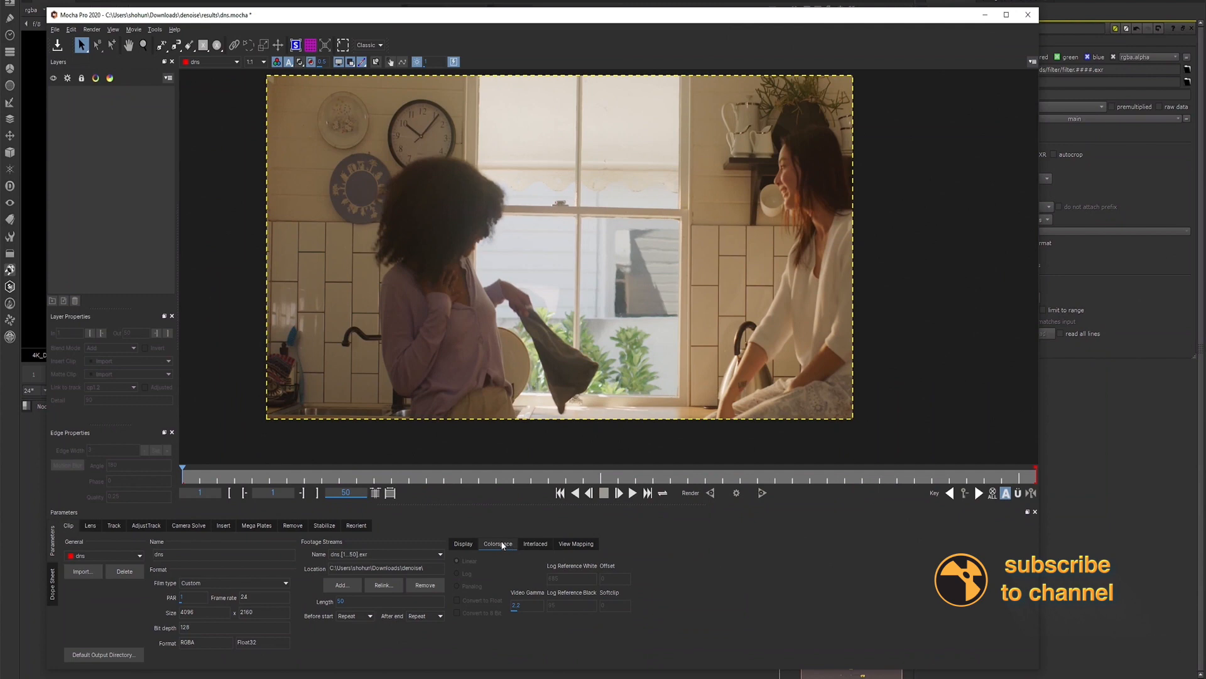
{"action": "left_click", "coordinate": [464, 544]}
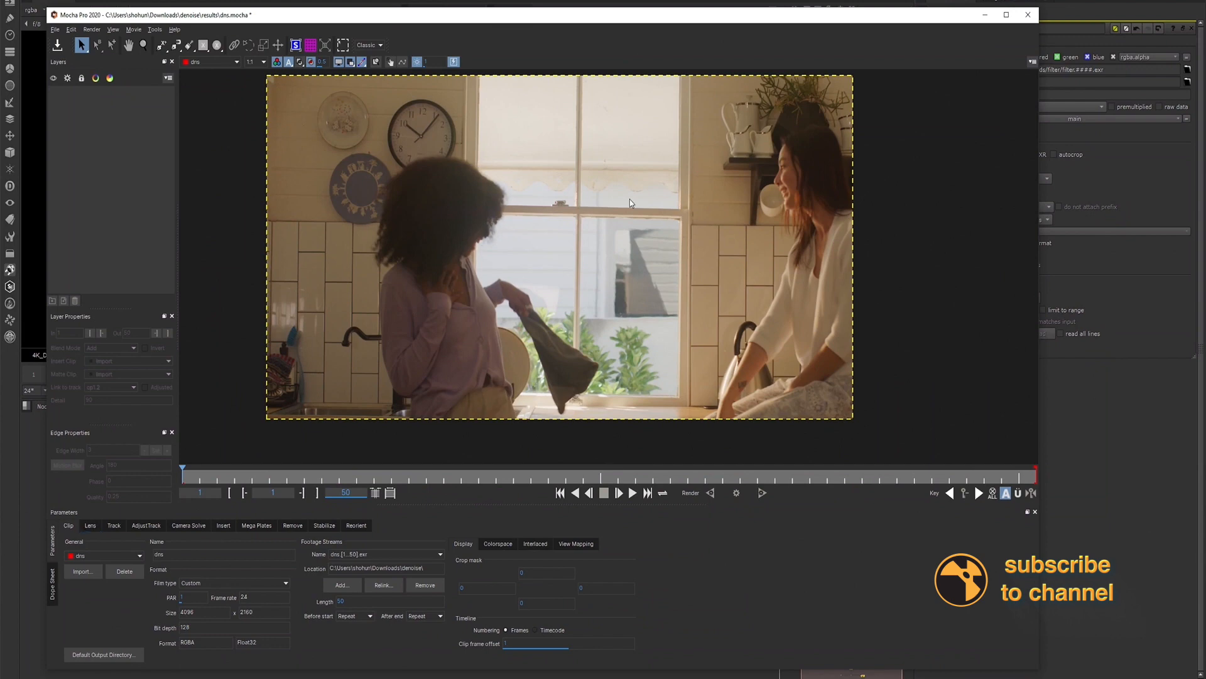
{"action": "left_click_drag", "start_coordinate": [606, 277], "coordinate": [602, 289]}
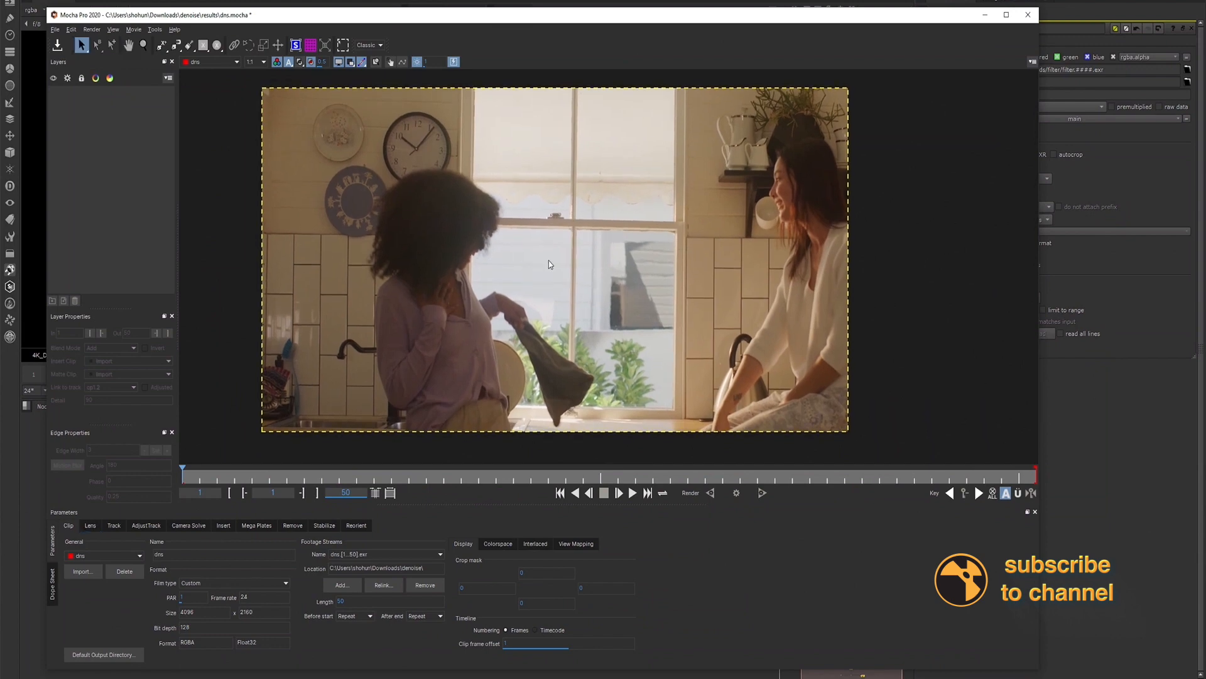
Play the clip to review the shot and stop at frame 34.
{"action": "left_click", "coordinate": [162, 45]}
{"action": "left_click", "coordinate": [162, 61]}
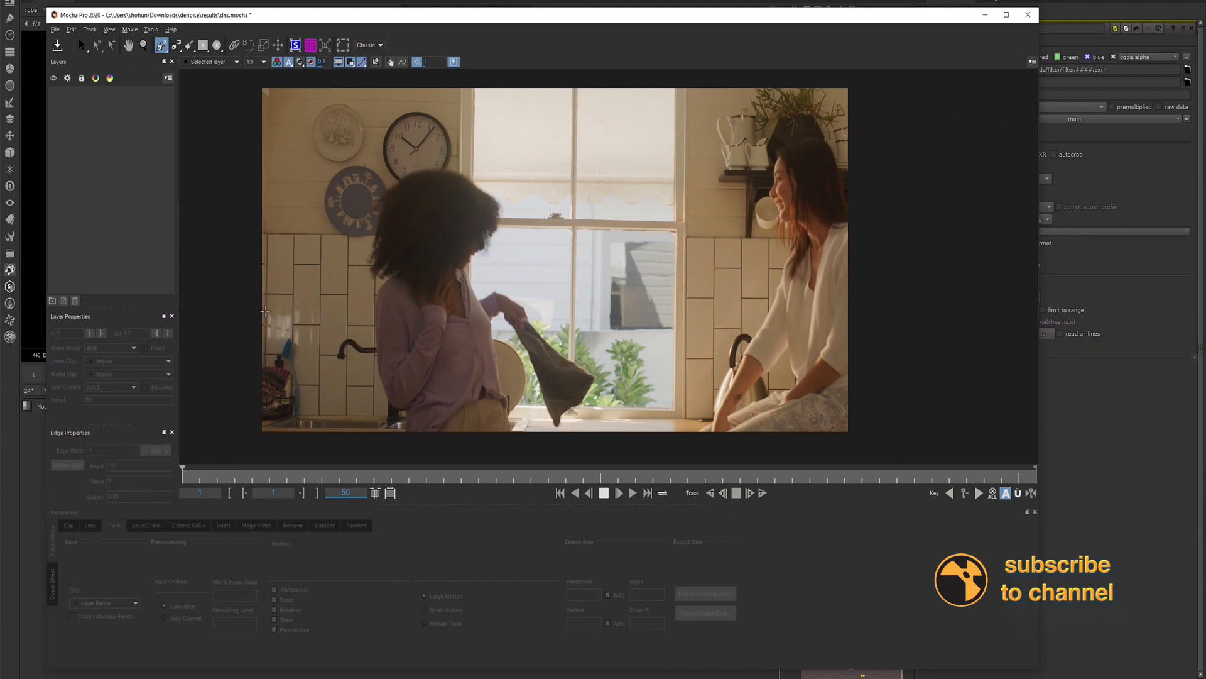
{"action": "key", "text": "s"}
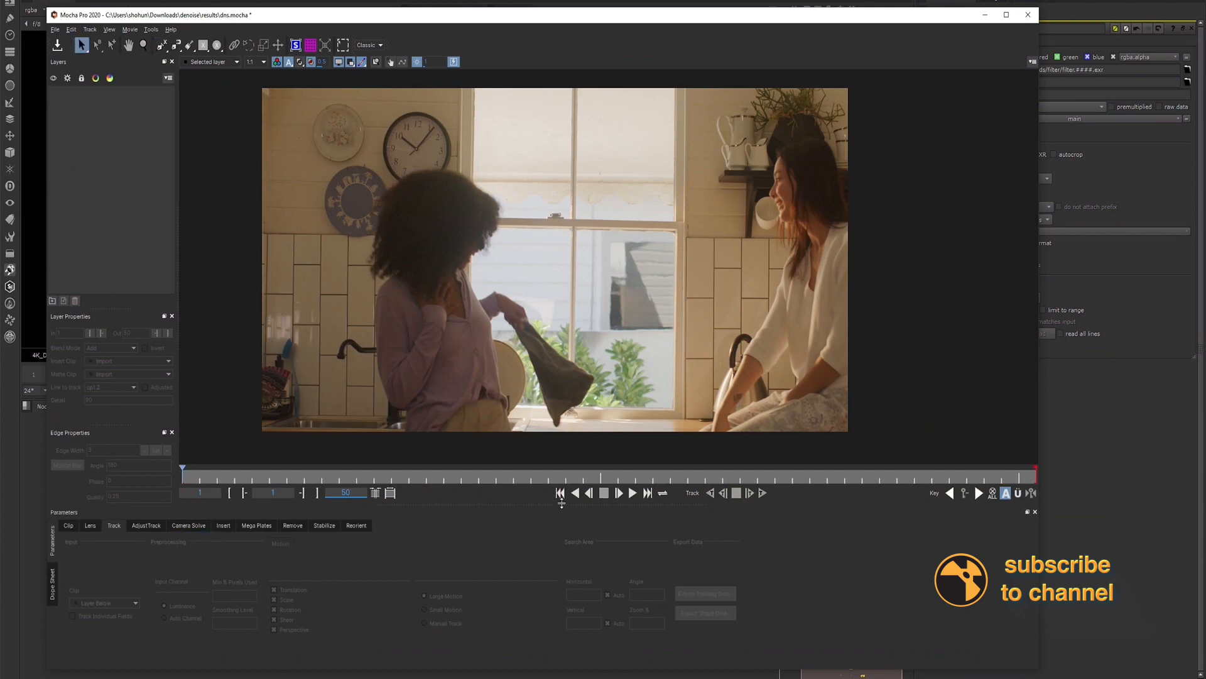
{"action": "left_click", "coordinate": [619, 494]}
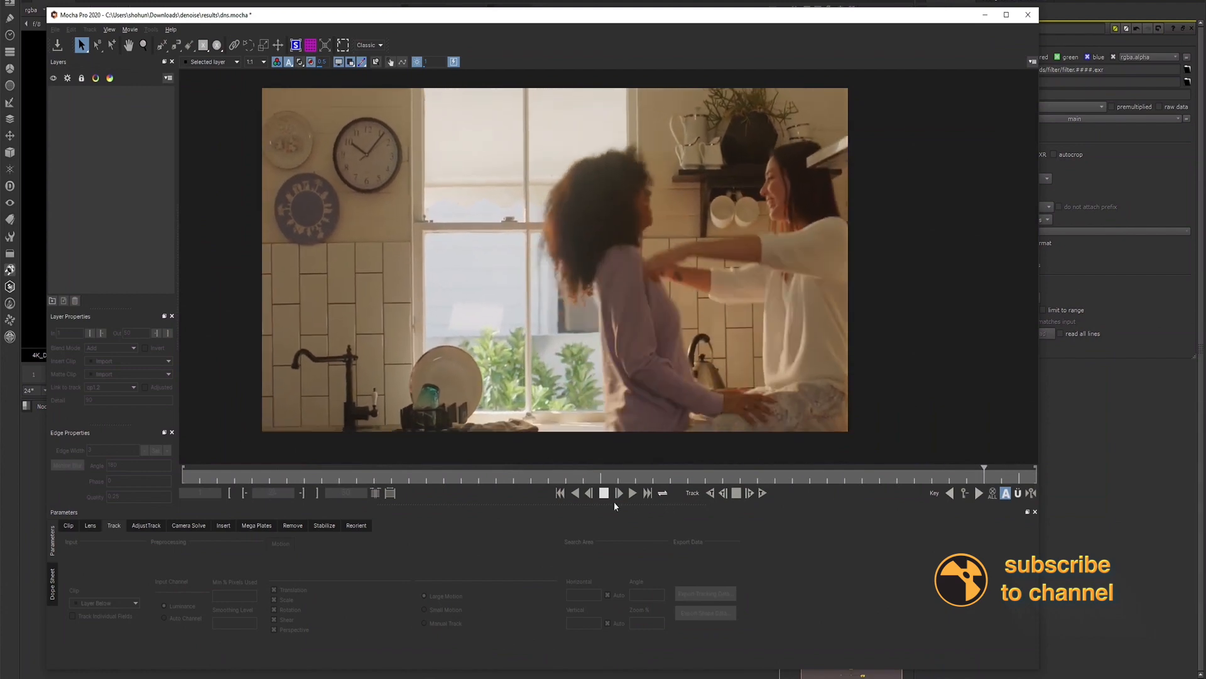
{"action": "left_click", "coordinate": [608, 495]}
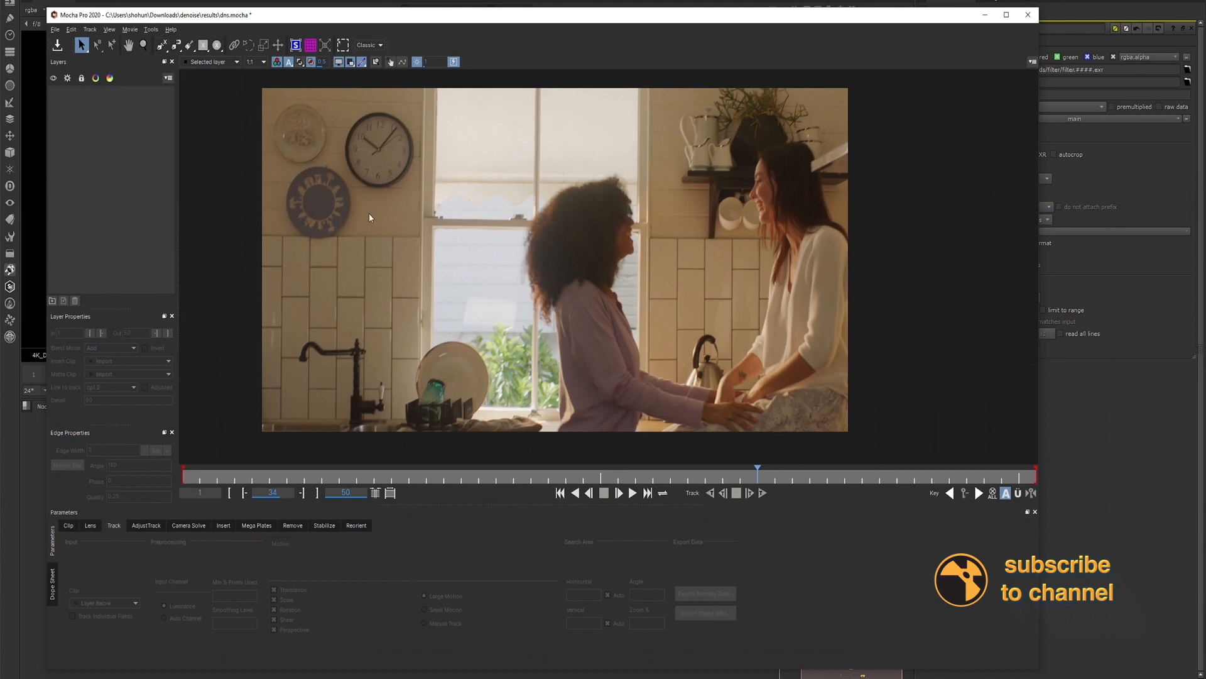
Draw a closed X-spline shape at frame 34, running from the upper wall plate along the clock's top edge to the window.
{"action": "left_click", "coordinate": [163, 46]}
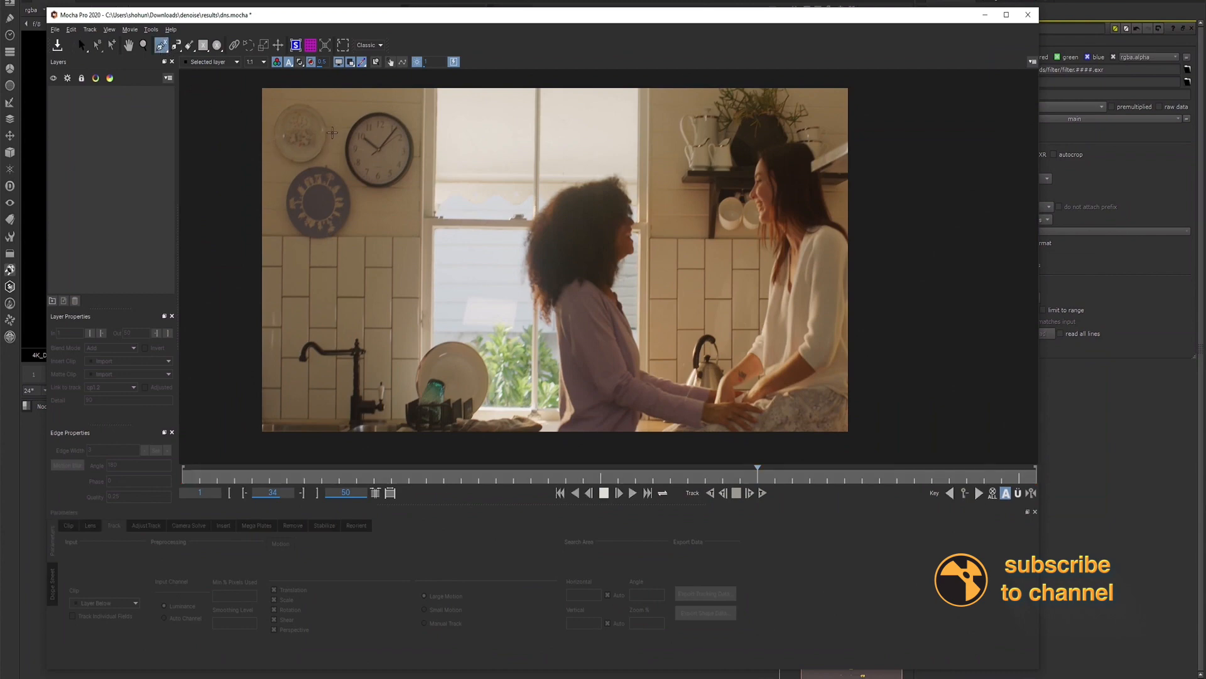
{"action": "left_click", "coordinate": [295, 94]}
{"action": "left_click", "coordinate": [297, 102]}
{"action": "left_click", "coordinate": [340, 116]}
{"action": "left_click", "coordinate": [351, 120]}
{"action": "left_click", "coordinate": [367, 116]}
{"action": "left_click", "coordinate": [377, 115]}
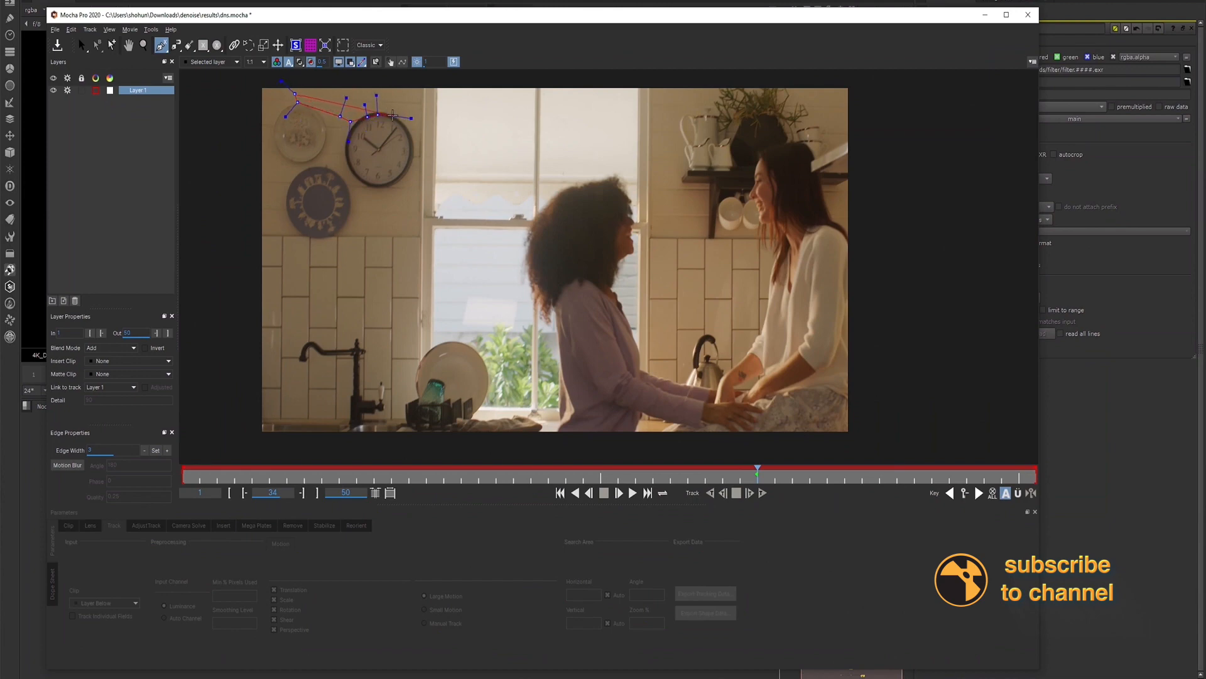
{"action": "left_click", "coordinate": [394, 118]}
{"action": "left_click", "coordinate": [407, 133]}
{"action": "left_click", "coordinate": [411, 153]}
{"action": "left_click", "coordinate": [438, 159]}
{"action": "left_click", "coordinate": [438, 102]}
{"action": "right_click", "coordinate": [346, 99]}
Move the shape's two points above the wall plate over to the area just above the clock.
{"action": "left_click_drag", "start_coordinate": [294, 95], "coordinate": [388, 87]}
{"action": "left_click_drag", "start_coordinate": [404, 100], "coordinate": [407, 101]}
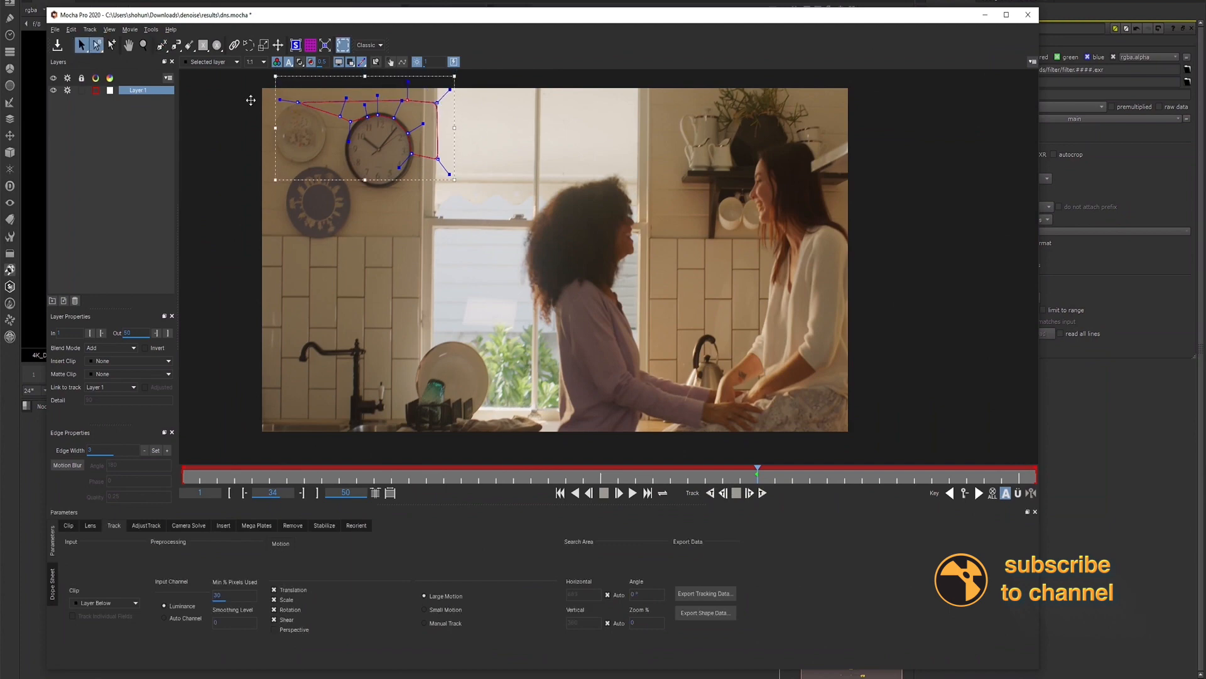
{"action": "left_click_drag", "start_coordinate": [298, 102], "coordinate": [378, 100]}
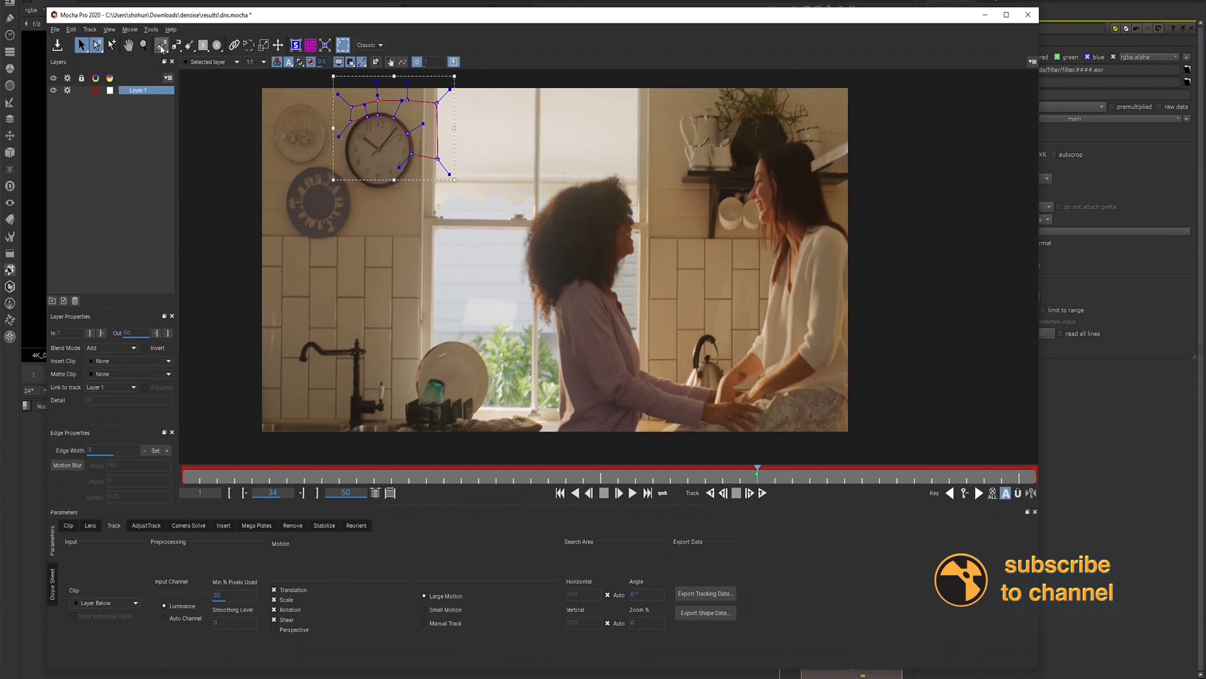
Jump from the first frame to the shape's existing keyframe, and add a keyframe for the shape at frame 25.
{"action": "left_click", "coordinate": [560, 493]}
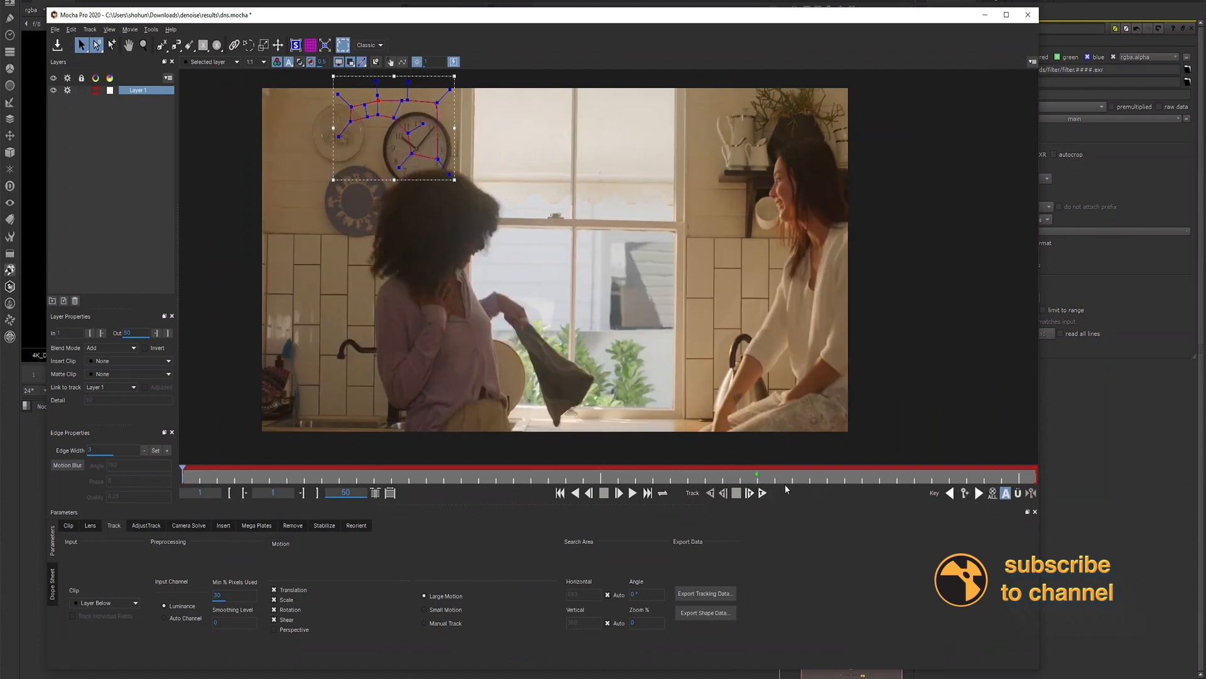
{"action": "left_click", "coordinate": [974, 494]}
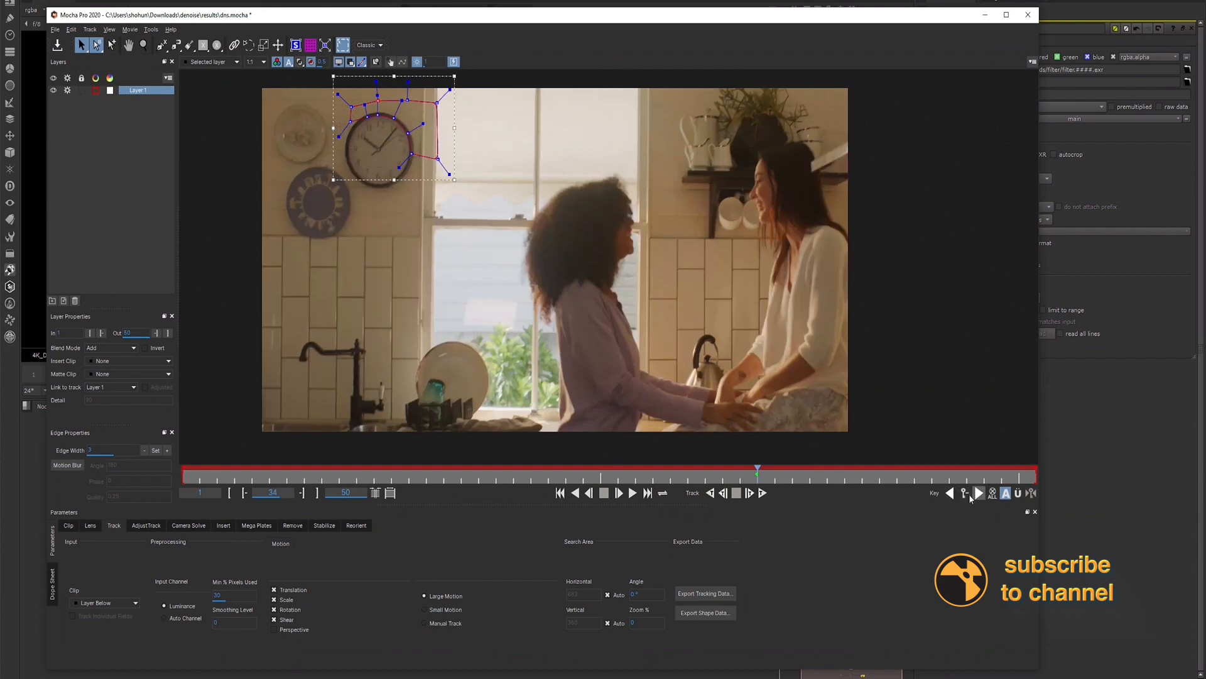
{"action": "left_click", "coordinate": [965, 494]}
{"action": "left_click", "coordinate": [965, 496]}
Step back and forth between the shape's keyframes at frames 25 and 34.
{"action": "left_click", "coordinate": [951, 493]}
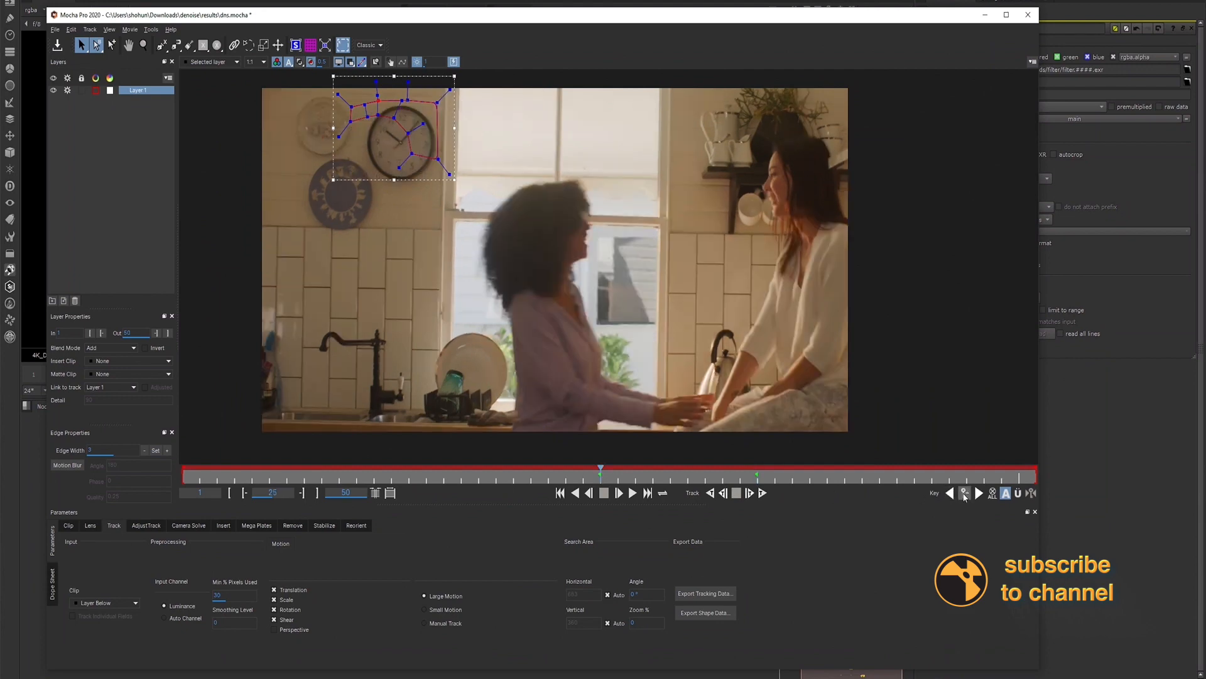
{"action": "left_click", "coordinate": [979, 493]}
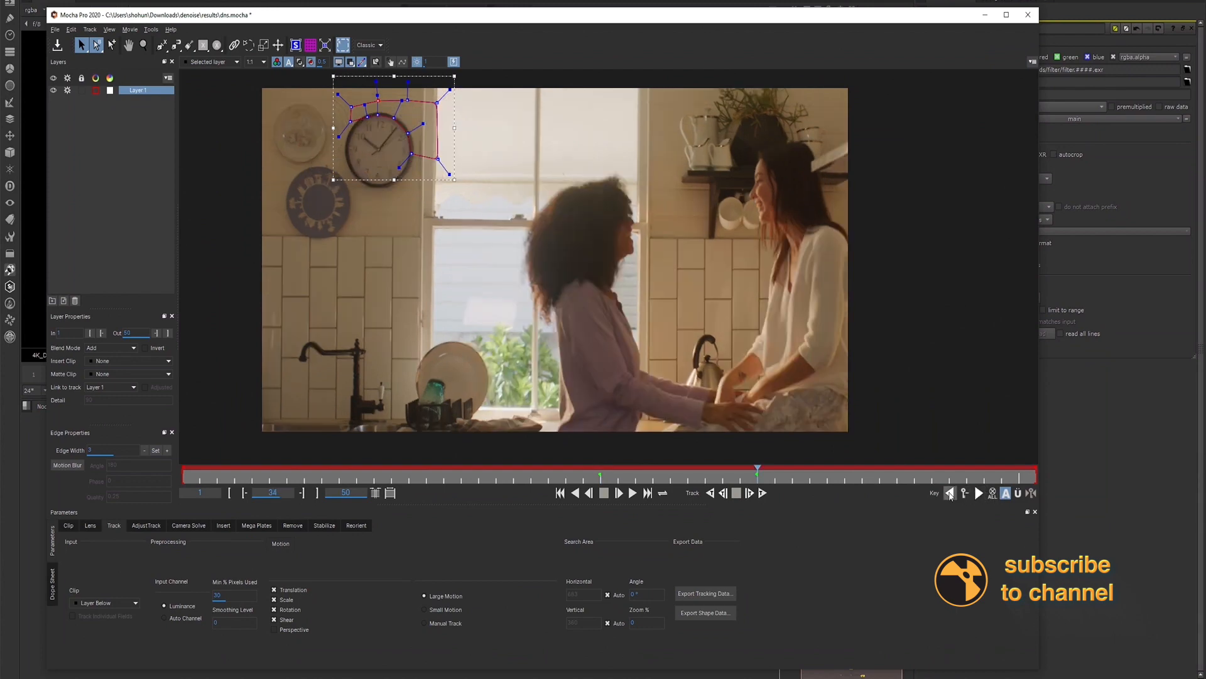
{"action": "left_click", "coordinate": [951, 493]}
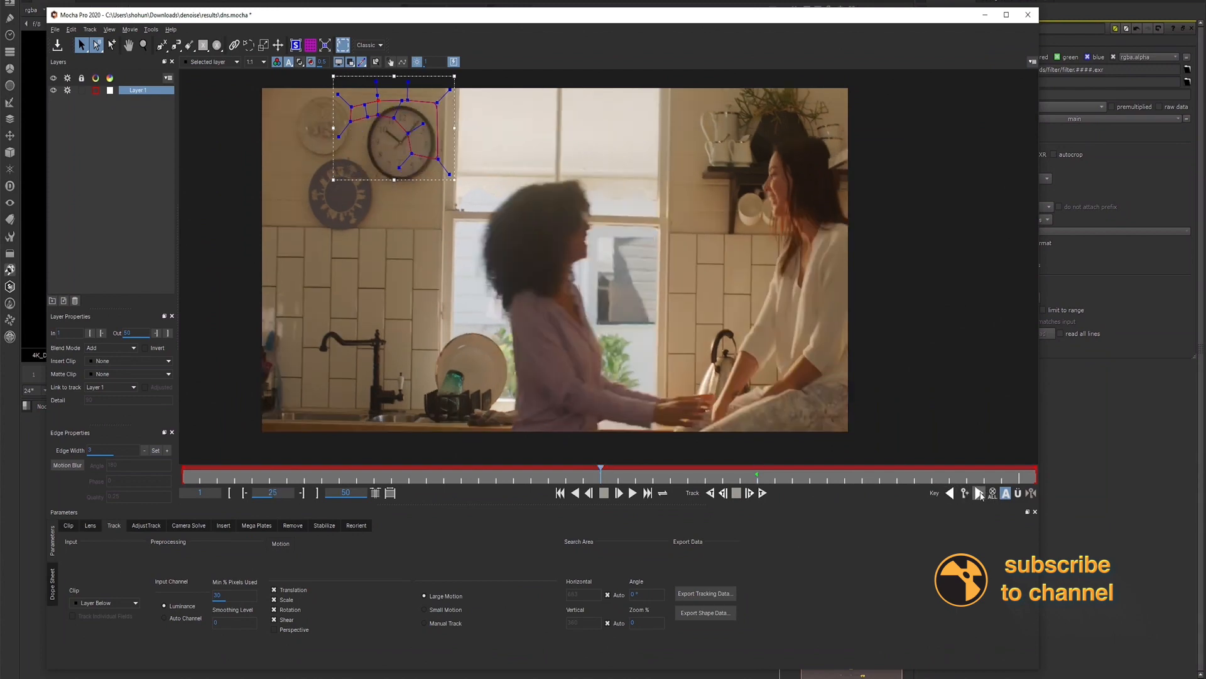
{"action": "left_click", "coordinate": [979, 493]}
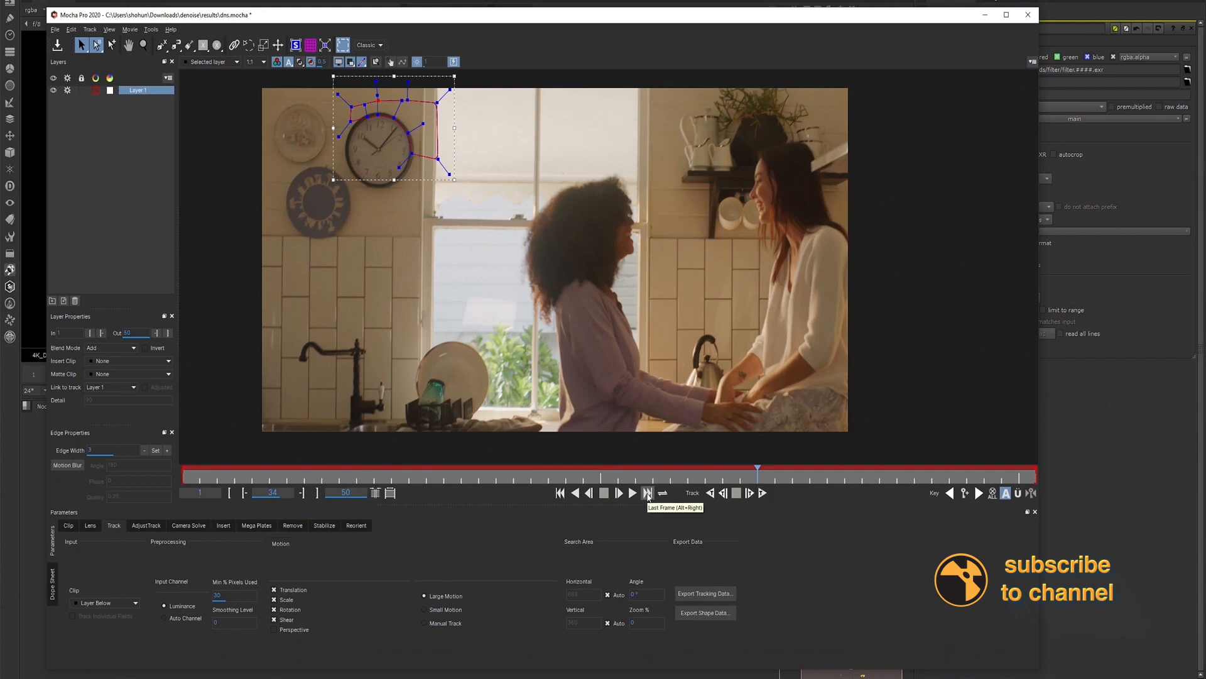
Check the first and last frames of the clip and play it forward and backward.
{"action": "left_click", "coordinate": [560, 492]}
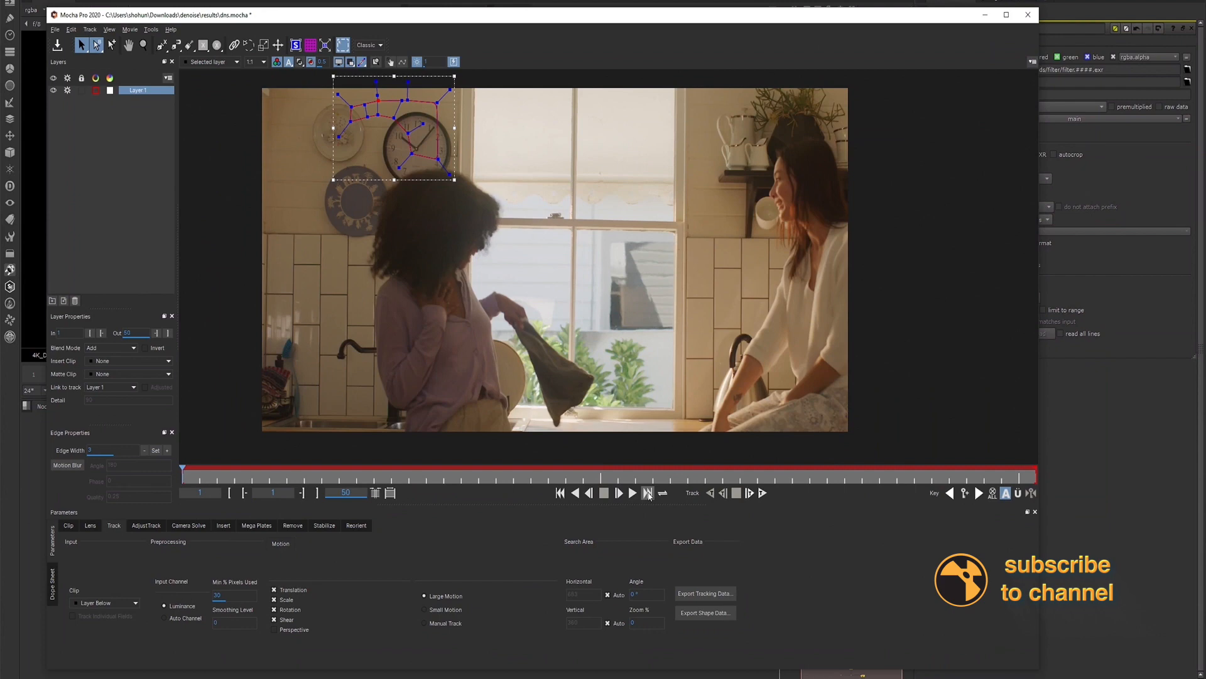
{"action": "left_click", "coordinate": [647, 493]}
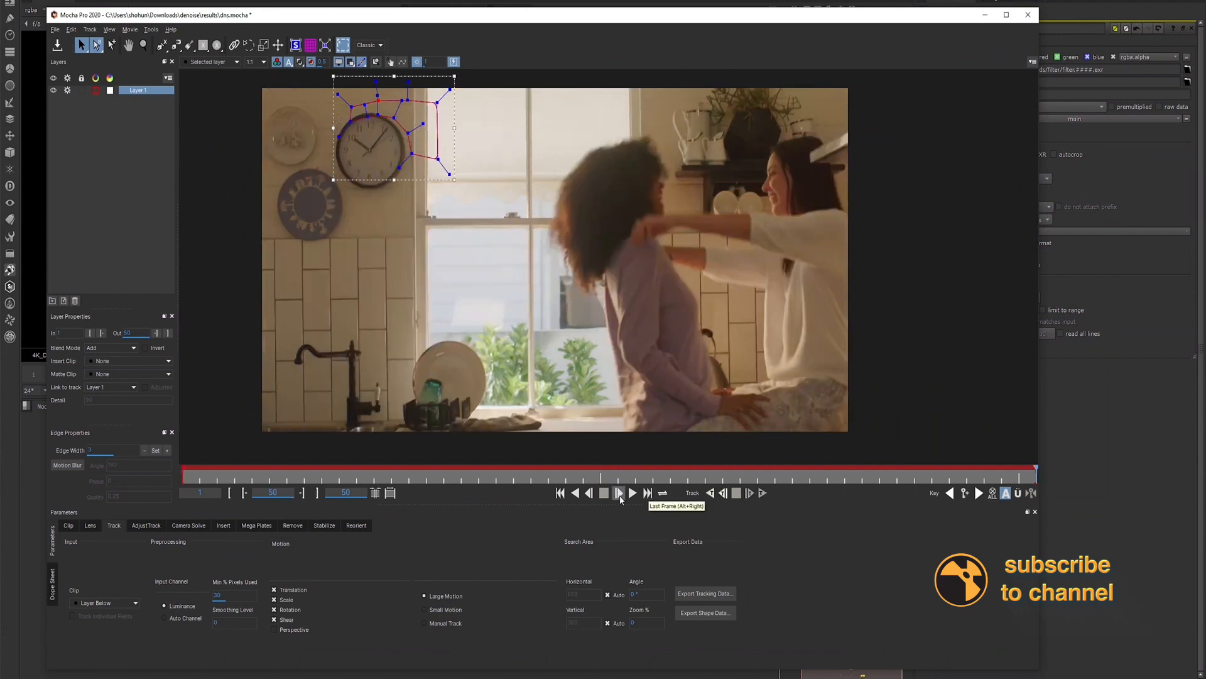
{"action": "left_click", "coordinate": [632, 494]}
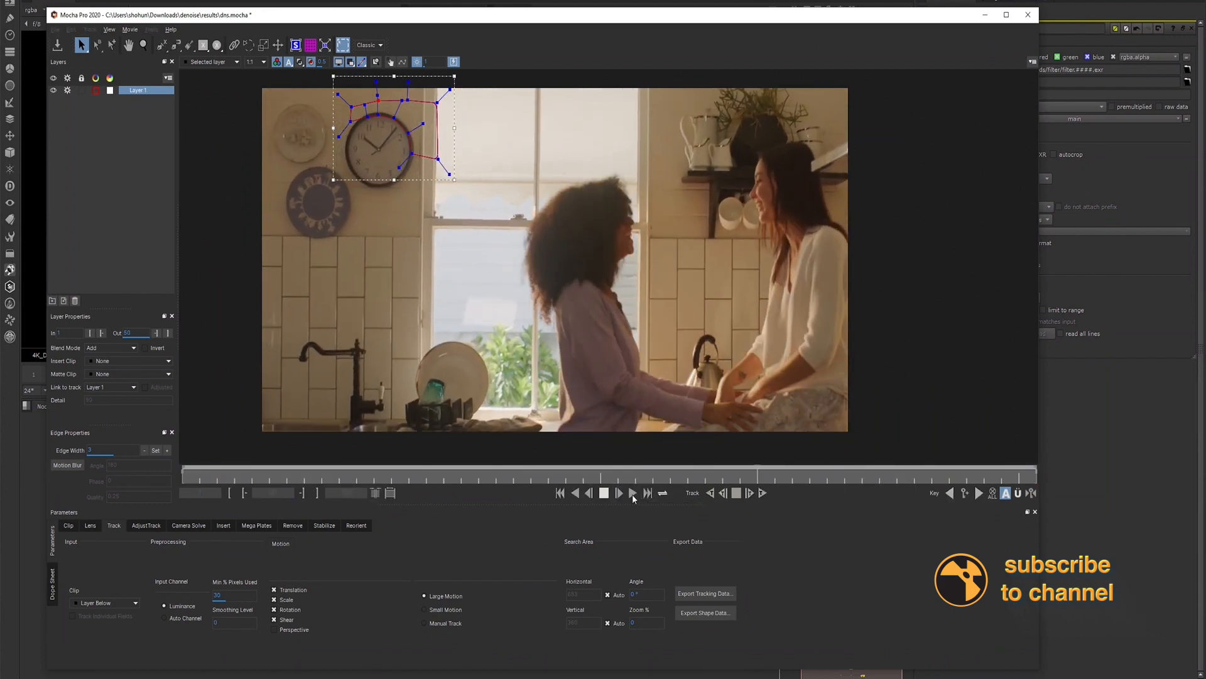
{"action": "left_click", "coordinate": [604, 494]}
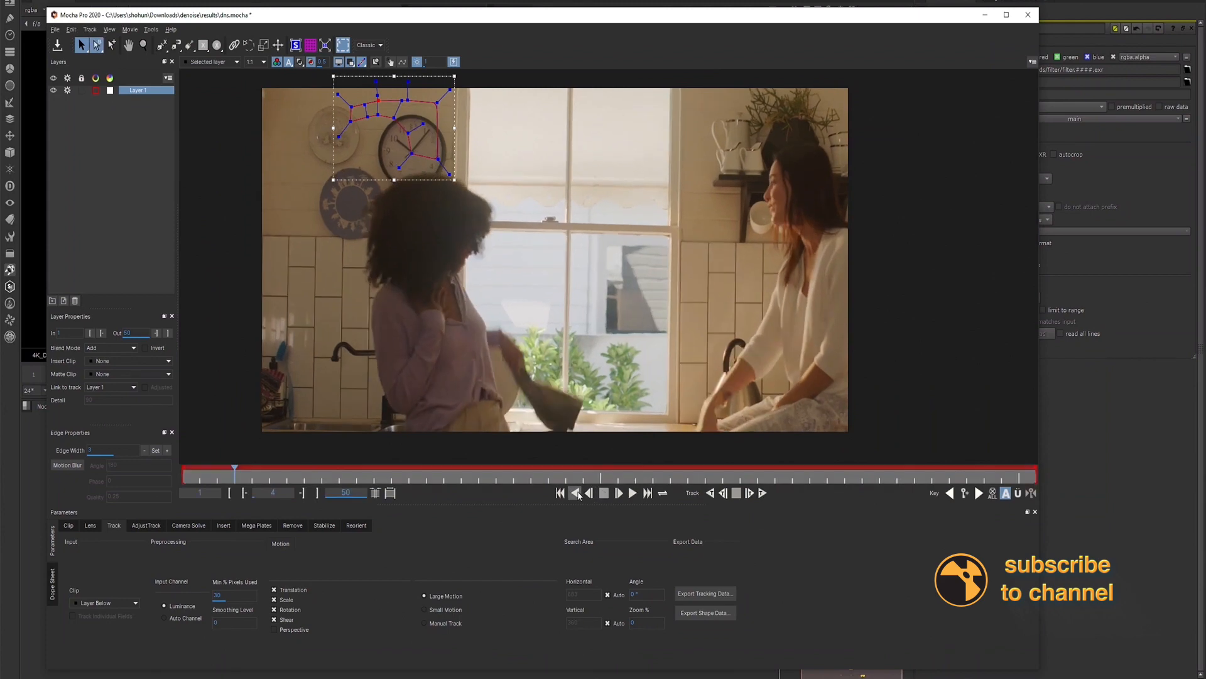
{"action": "left_click", "coordinate": [576, 493]}
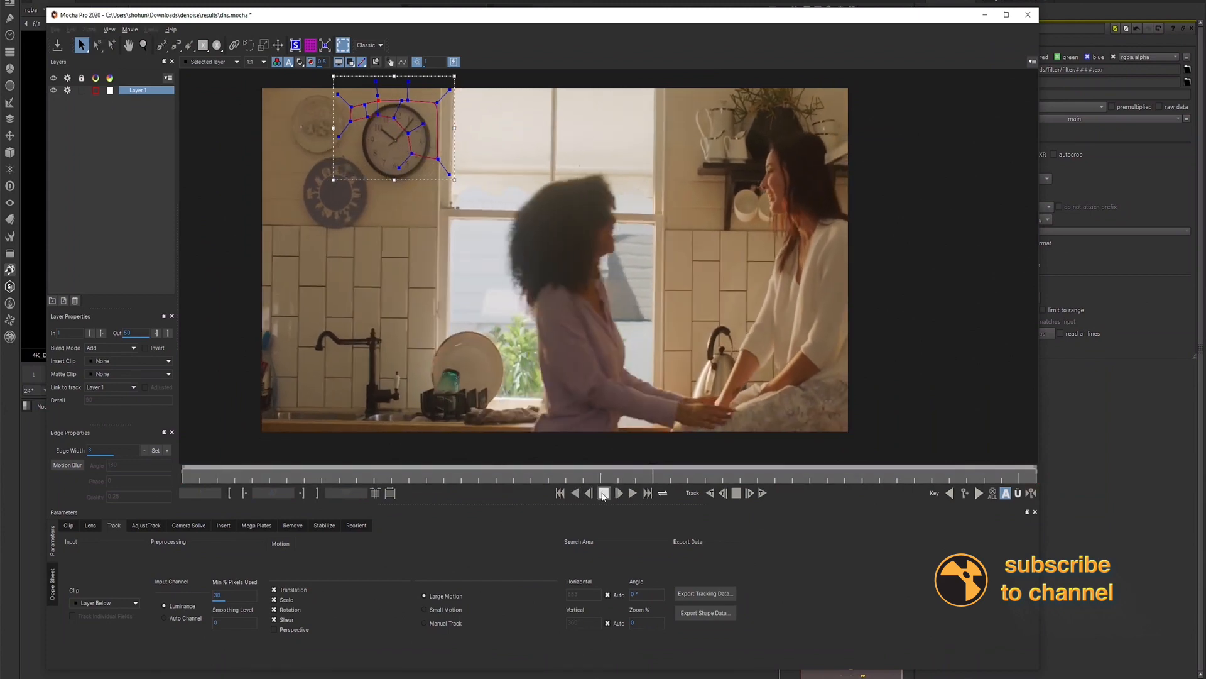
Stop the playback, advance one frame and return to the first frame of the clip.
{"action": "left_click", "coordinate": [603, 494]}
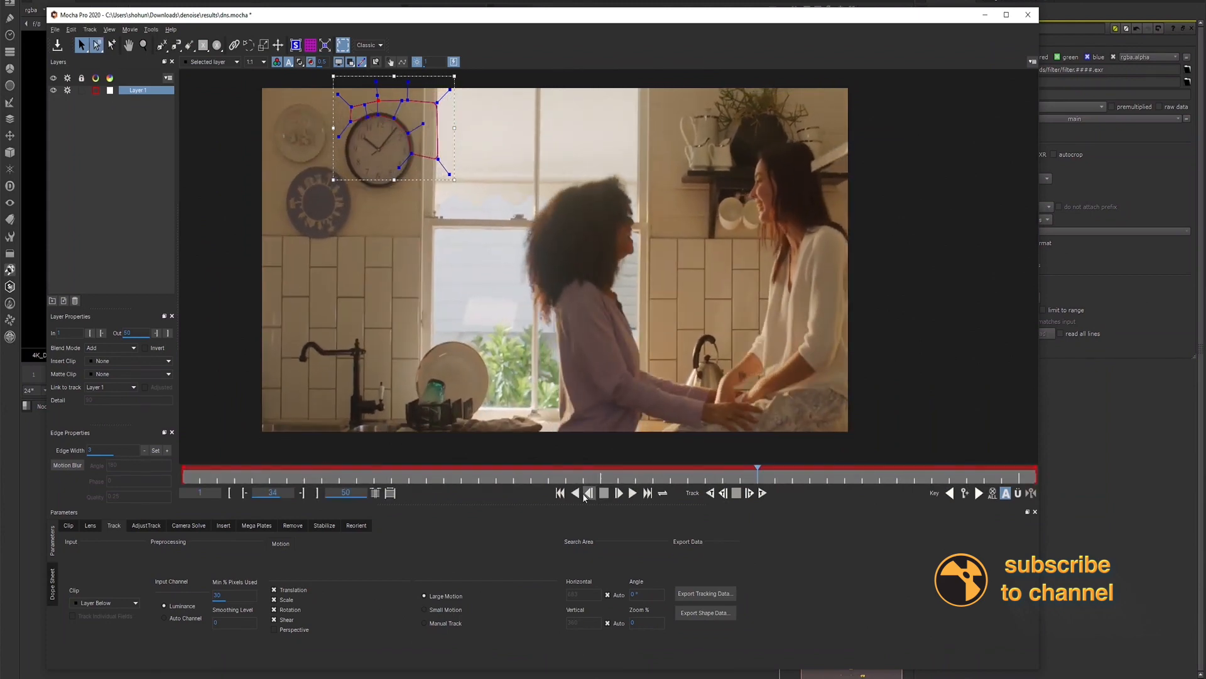
{"action": "left_click", "coordinate": [618, 494]}
{"action": "left_click", "coordinate": [560, 493]}
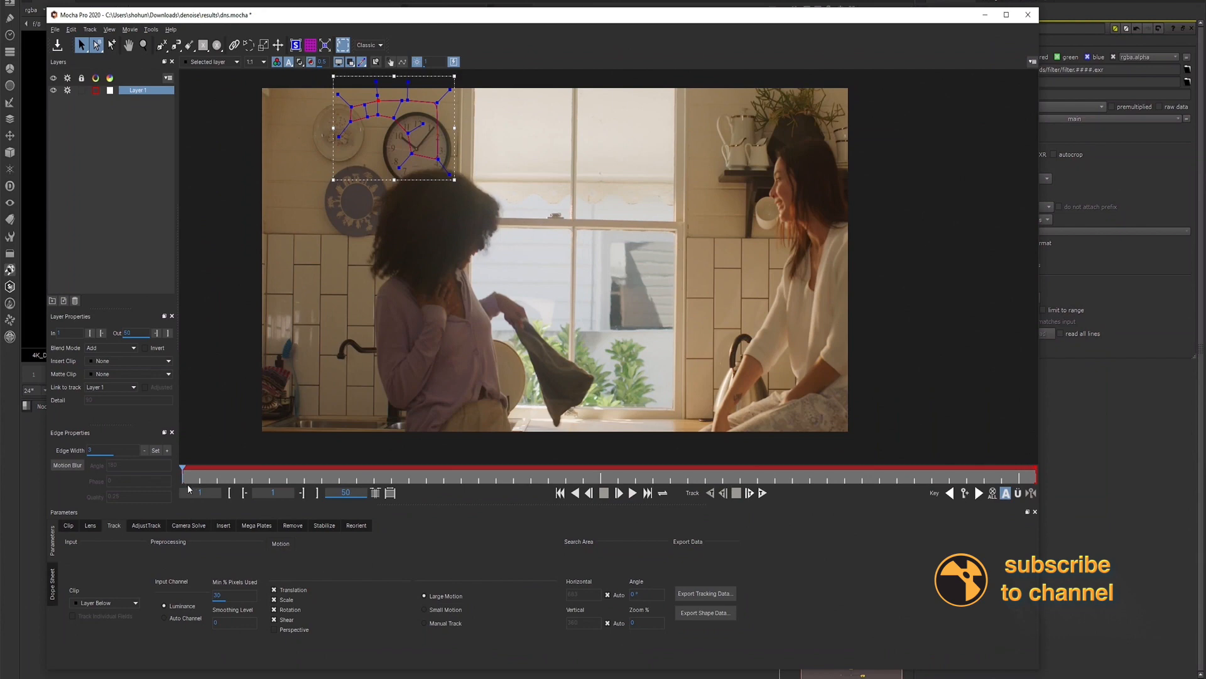
Scrub the timeline from the first frame into the middle of the clip and back, including up to frame 22.
{"action": "left_click_drag", "start_coordinate": [194, 486], "coordinate": [426, 485]}
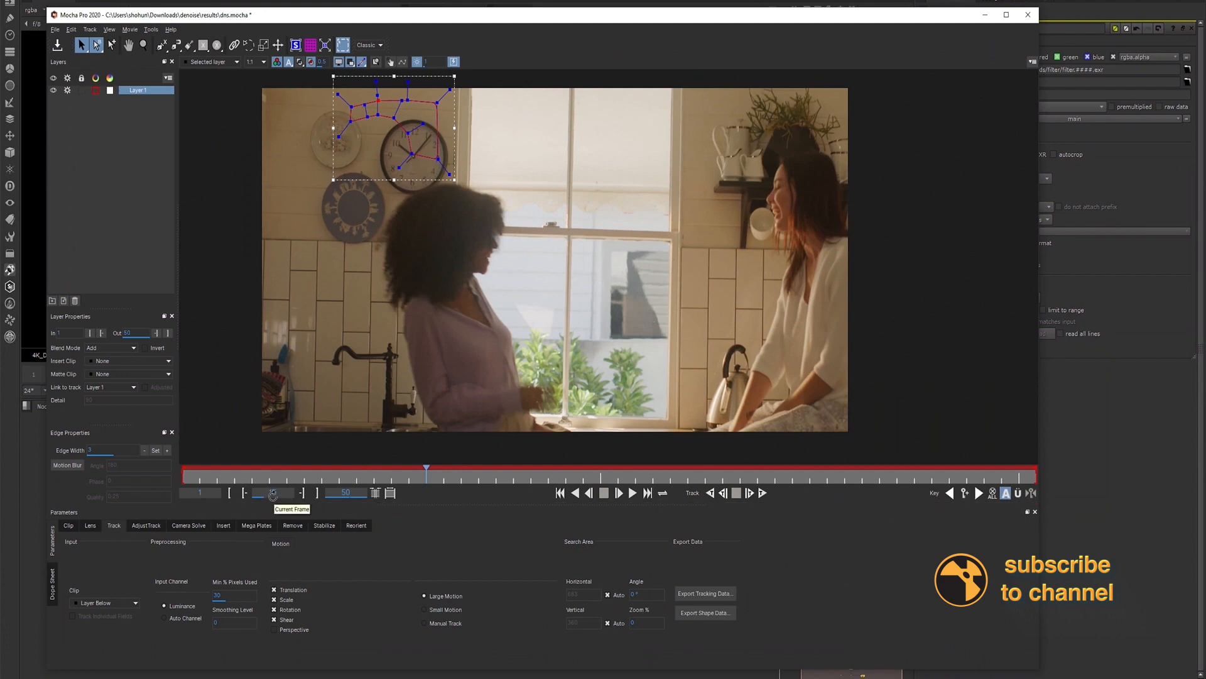
{"action": "left_click_drag", "start_coordinate": [442, 480], "coordinate": [270, 471]}
{"action": "left_click_drag", "start_coordinate": [169, 471], "coordinate": [168, 473]}
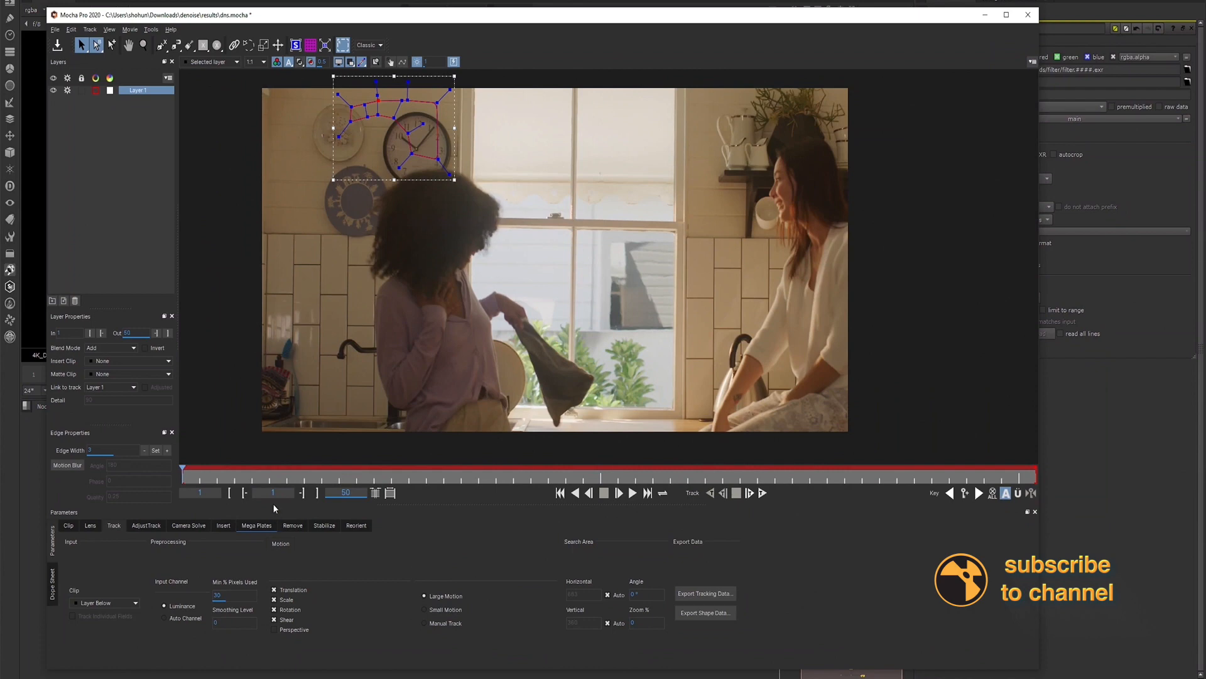
{"action": "left_click_drag", "start_coordinate": [221, 475], "coordinate": [549, 475]}
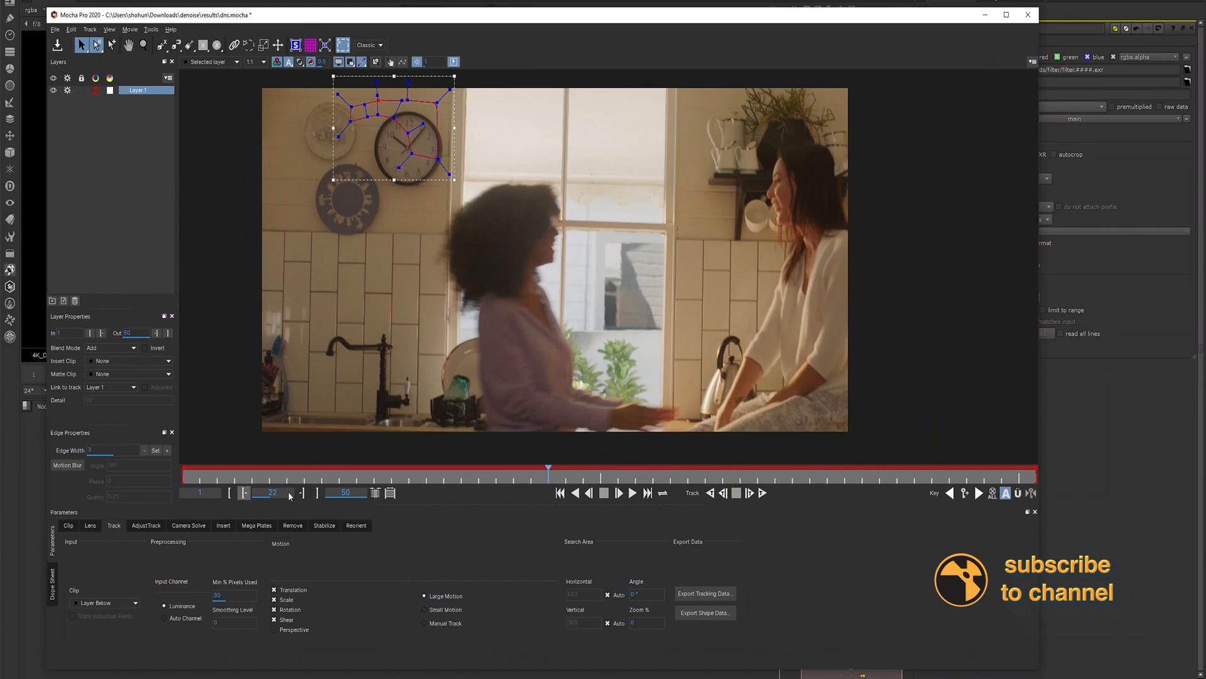
{"action": "left_click_drag", "start_coordinate": [549, 475], "coordinate": [173, 475]}
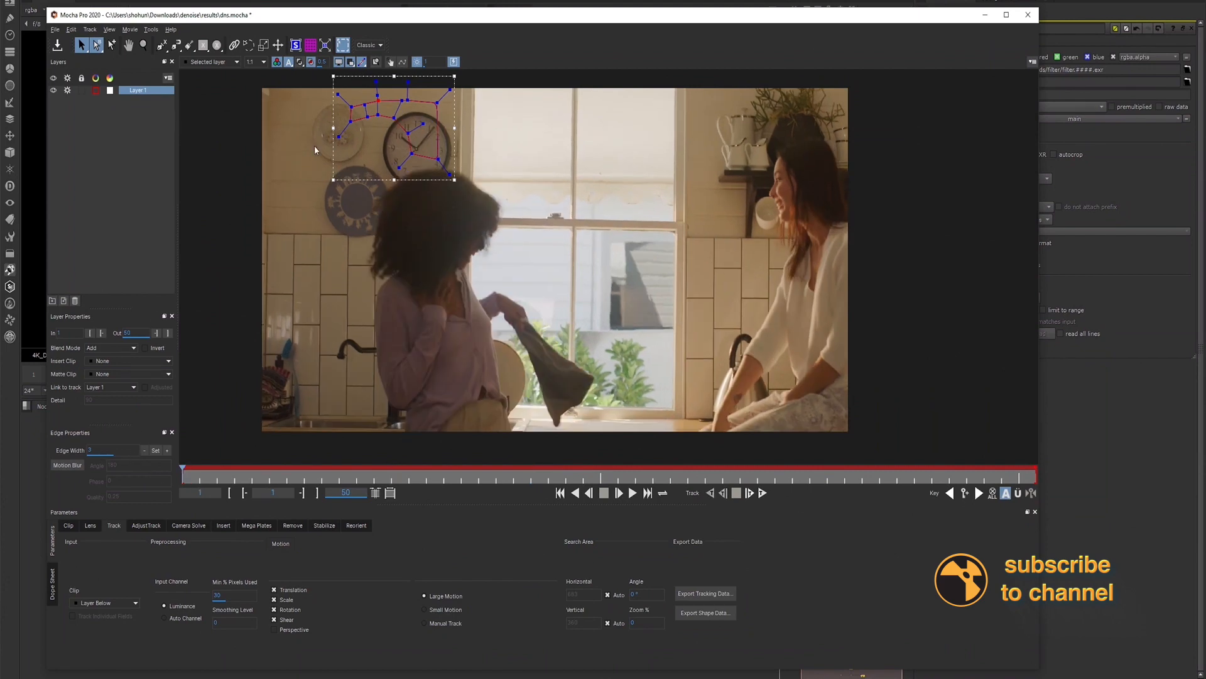
Delete Layer 1 and draw a new closed X-spline between the clock's upper edge and the window frame.
{"action": "left_click", "coordinate": [75, 300]}
{"action": "left_click", "coordinate": [161, 45]}
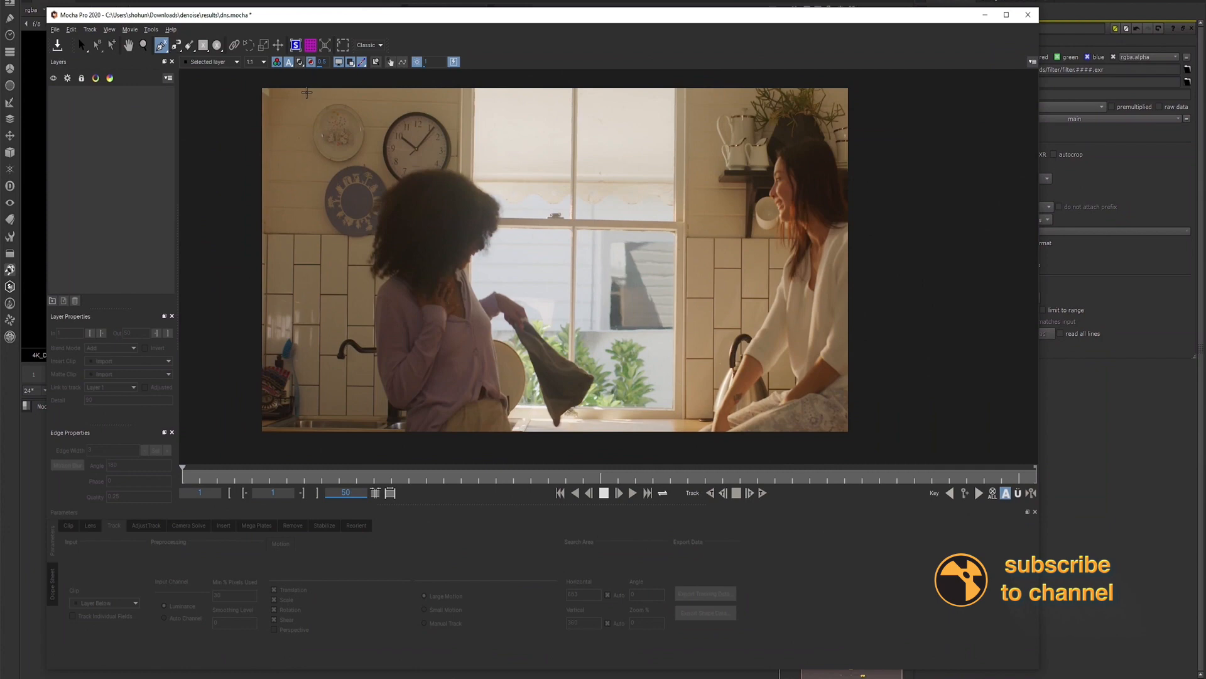
{"action": "left_click", "coordinate": [465, 101]}
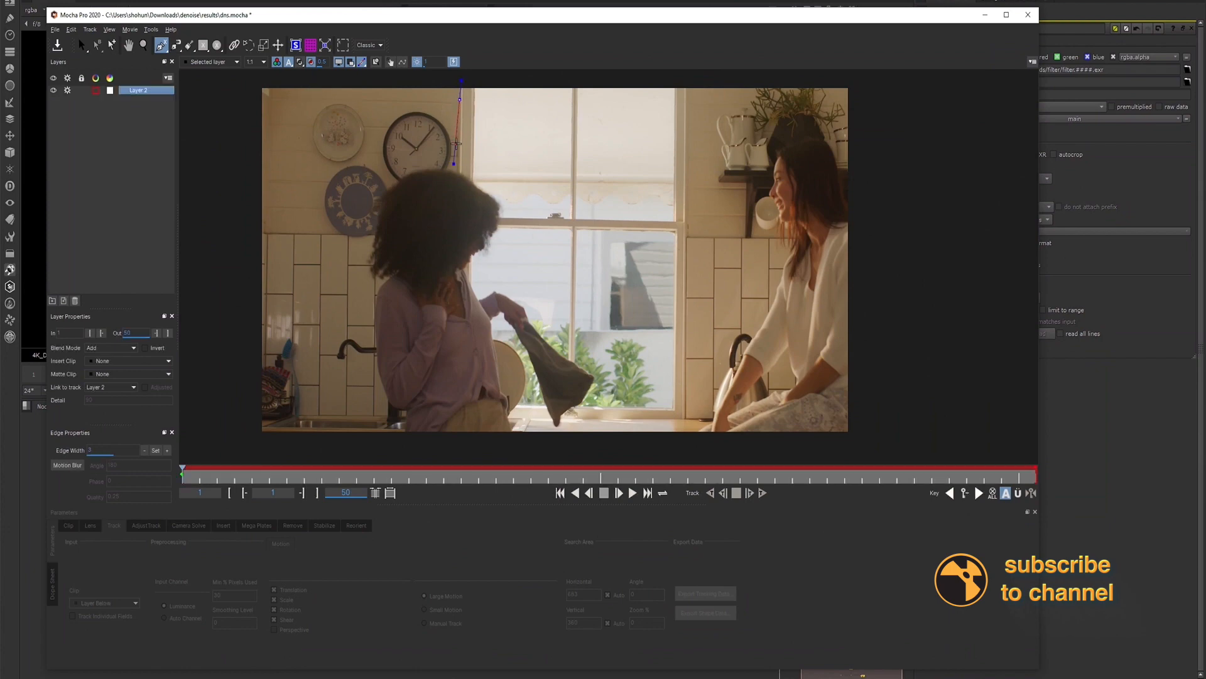
{"action": "left_click", "coordinate": [458, 145]}
{"action": "left_click", "coordinate": [439, 122]}
{"action": "left_click", "coordinate": [424, 114]}
{"action": "left_click", "coordinate": [409, 114]}
{"action": "left_click", "coordinate": [407, 116]}
{"action": "left_click", "coordinate": [391, 114]}
{"action": "left_click", "coordinate": [396, 105]}
{"action": "right_click", "coordinate": [397, 103]}
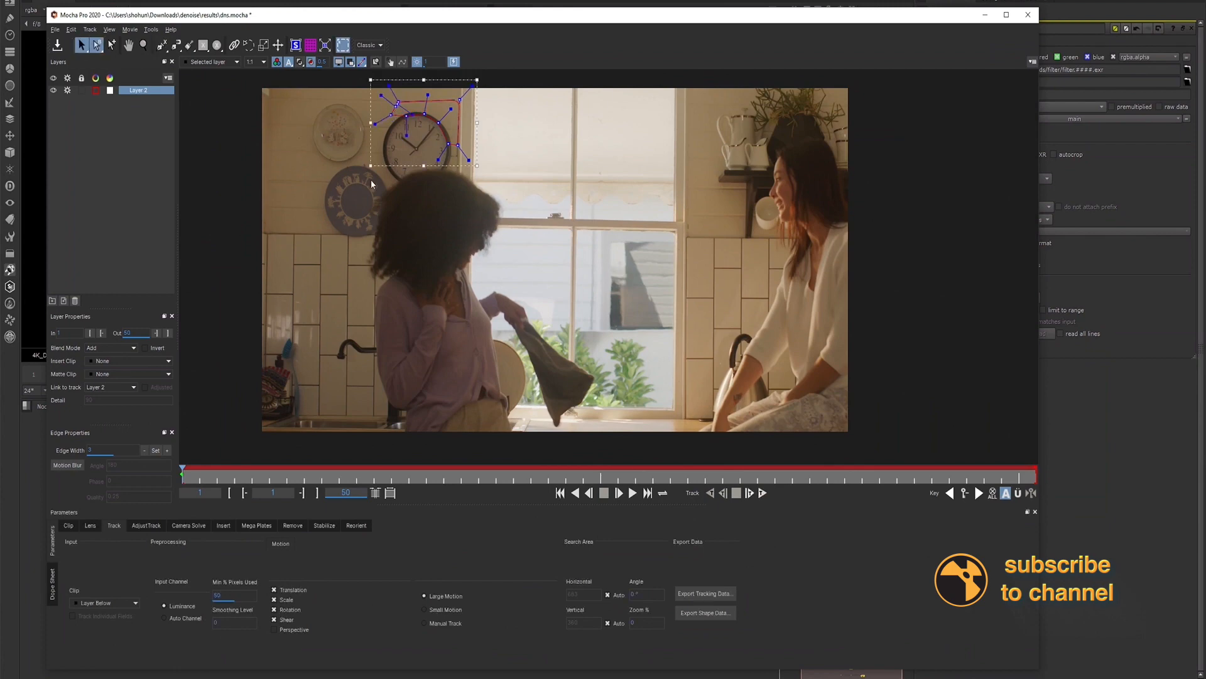
Add a second closed X-spline to Layer 2 around the wall tiles below the blue plate.
{"action": "left_click", "coordinate": [163, 47]}
{"action": "left_click", "coordinate": [162, 47]}
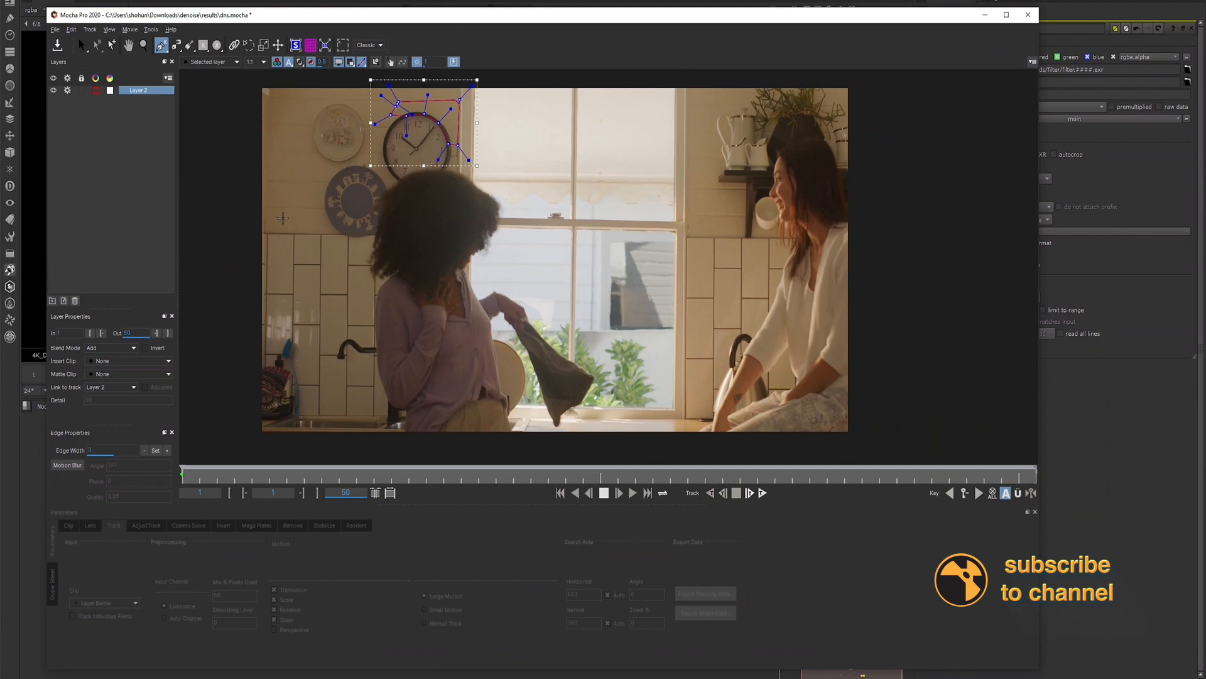
{"action": "left_click", "coordinate": [165, 47]}
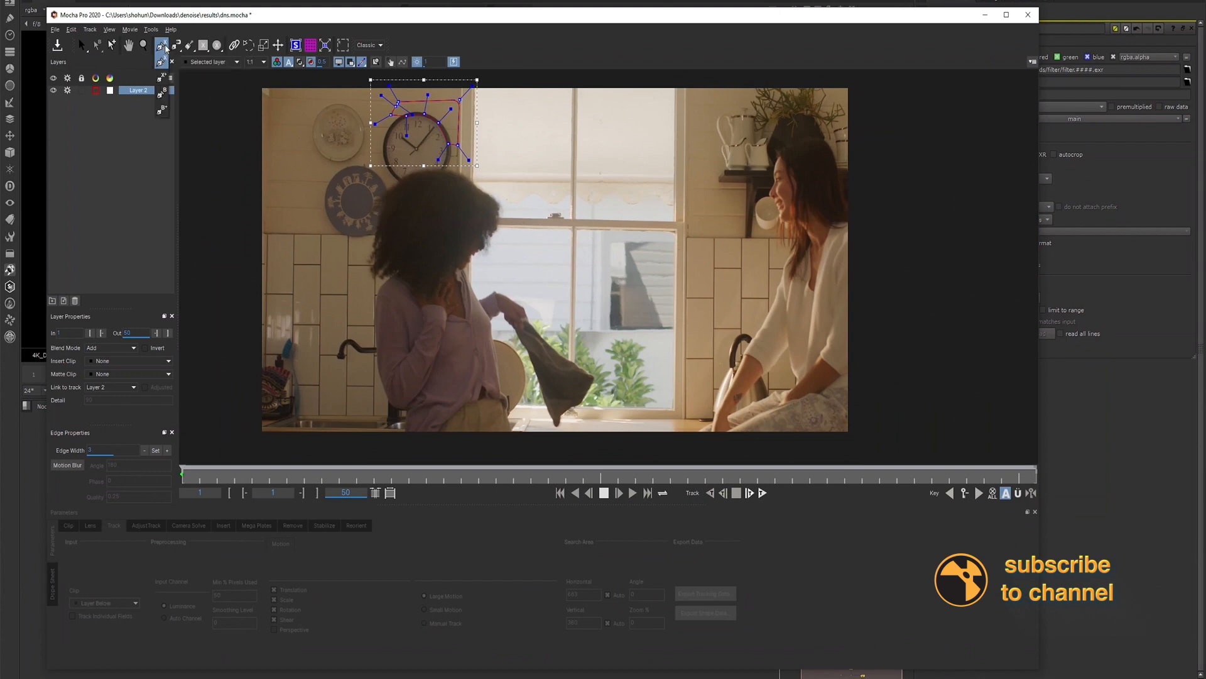
{"action": "left_click", "coordinate": [162, 79]}
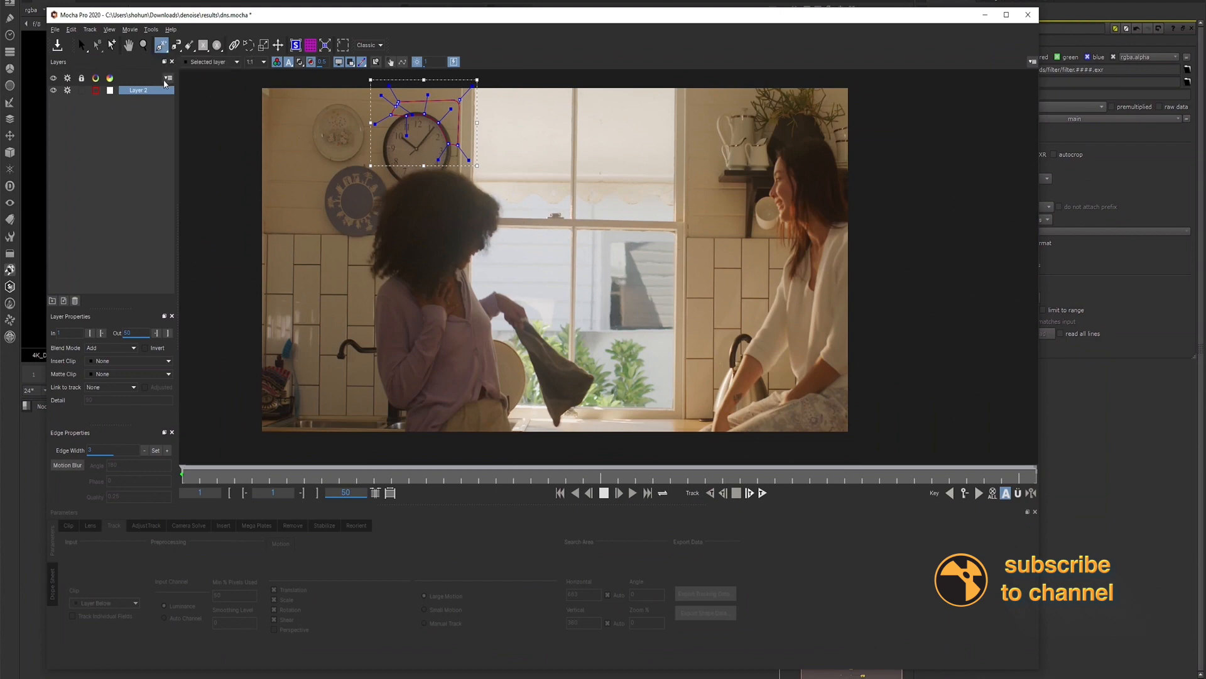
{"action": "left_click", "coordinate": [280, 231]}
{"action": "left_click", "coordinate": [361, 230]}
{"action": "left_click", "coordinate": [358, 241]}
{"action": "left_click", "coordinate": [356, 280]}
{"action": "left_click", "coordinate": [331, 306]}
{"action": "left_click", "coordinate": [320, 294]}
{"action": "left_click", "coordinate": [315, 275]}
{"action": "right_click", "coordinate": [314, 275]}
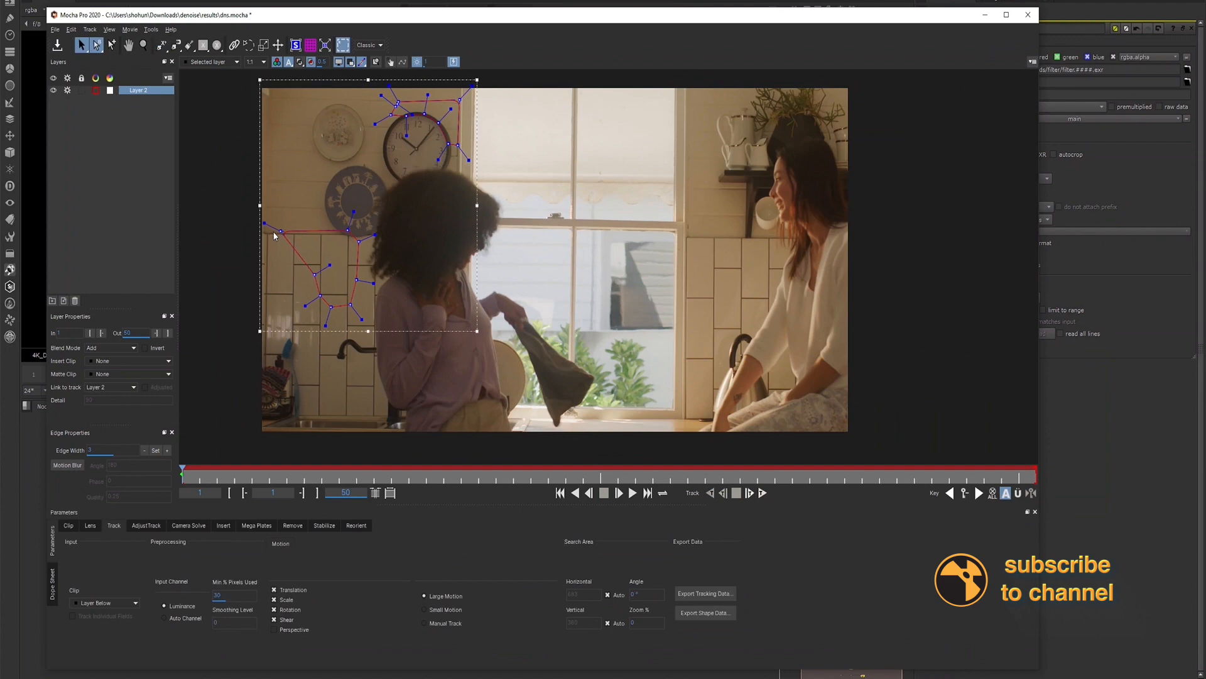
Reshape the tile spline by moving its points close around the tile column below the blue plate.
{"action": "left_click_drag", "start_coordinate": [280, 231], "coordinate": [316, 230]}
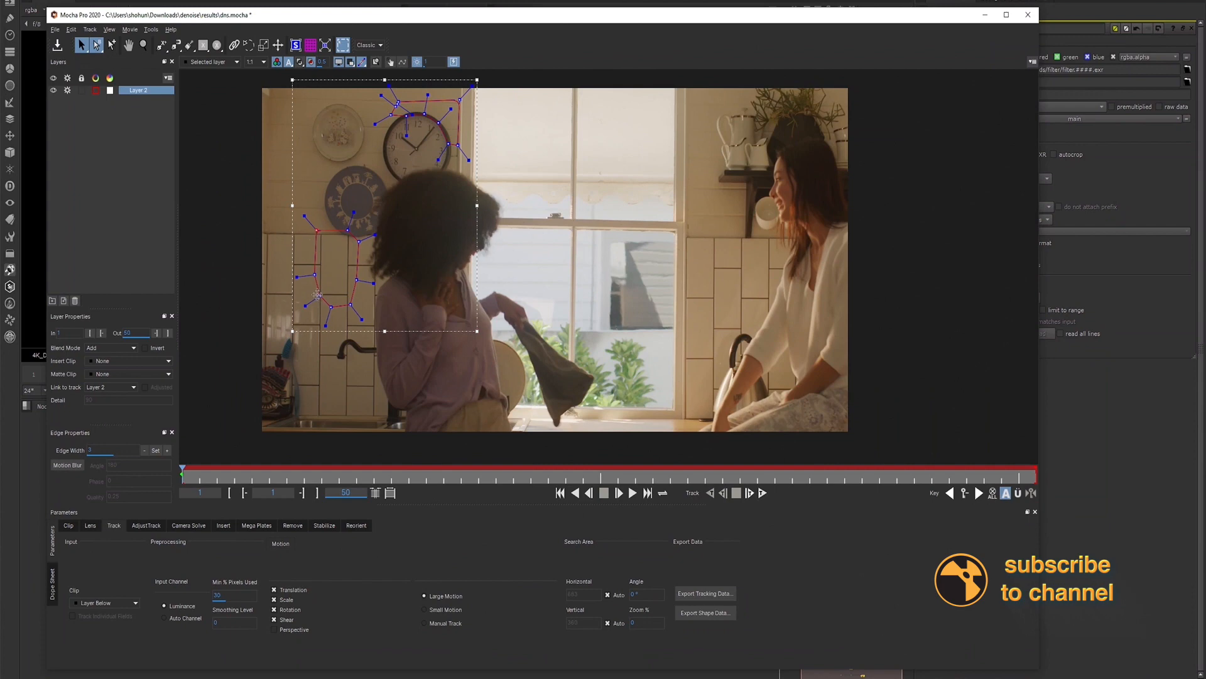
{"action": "left_click_drag", "start_coordinate": [331, 306], "coordinate": [351, 302]}
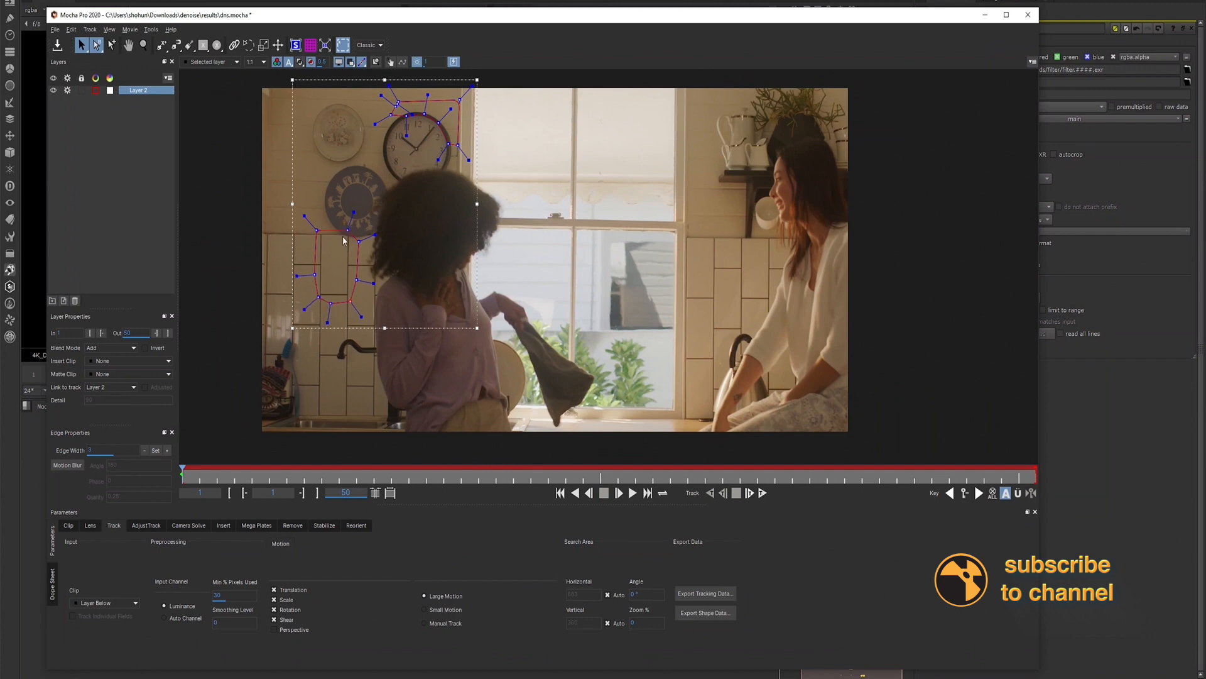
{"action": "key", "text": "z"}
{"action": "left_click_drag", "start_coordinate": [322, 287], "coordinate": [354, 218]}
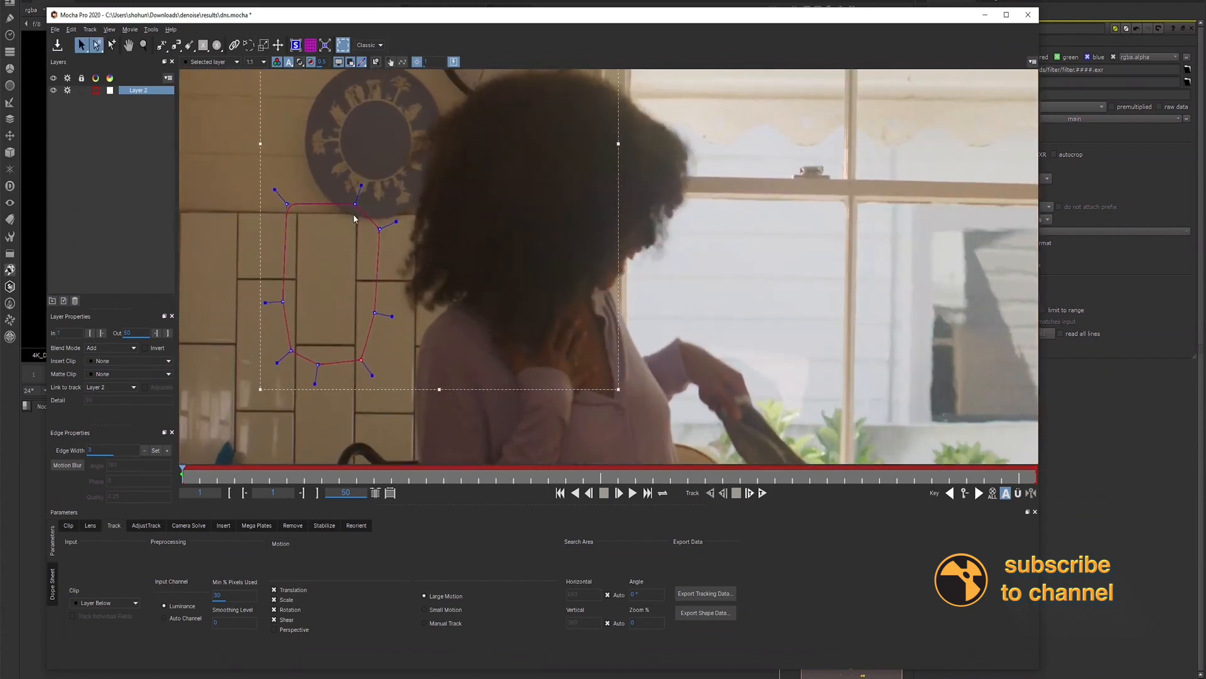
{"action": "left_click_drag", "start_coordinate": [379, 230], "coordinate": [364, 230]}
{"action": "left_click_drag", "start_coordinate": [374, 311], "coordinate": [361, 314]}
Extend the clock spline's two window-side points onto the window frame and lower its point beside the clock.
{"action": "key", "text": "z"}
{"action": "left_click_drag", "start_coordinate": [311, 308], "coordinate": [323, 291]}
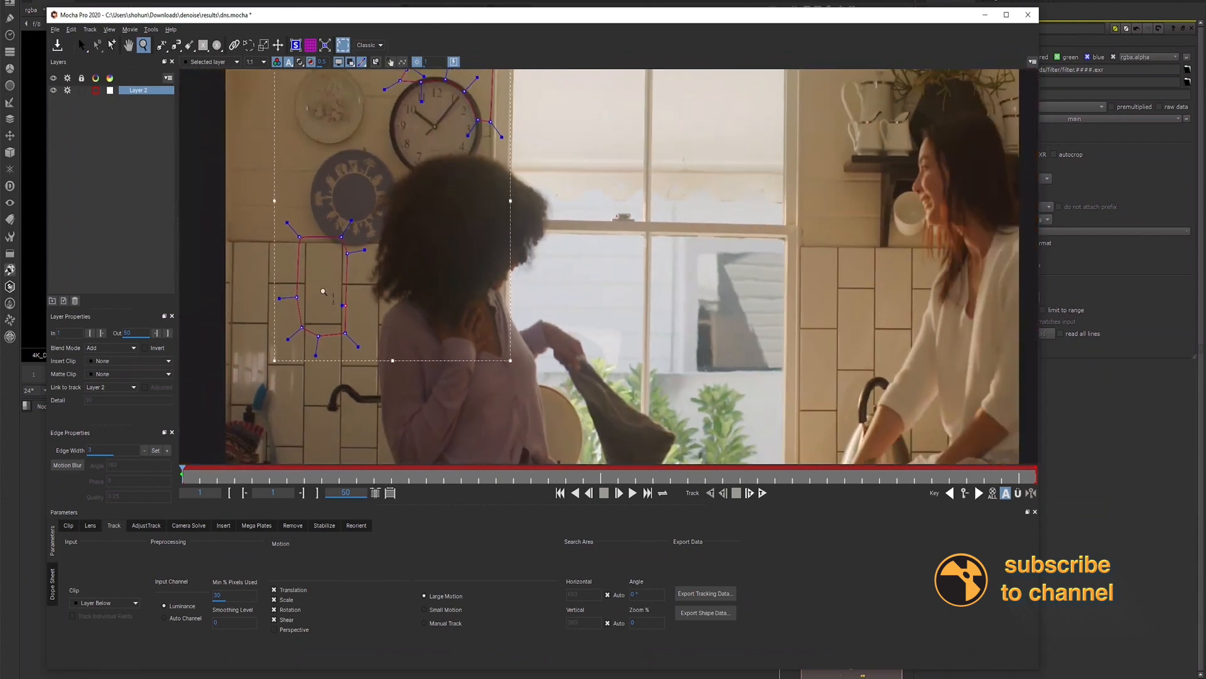
{"action": "key", "text": "s"}
{"action": "left_click_drag", "start_coordinate": [439, 257], "coordinate": [413, 332]}
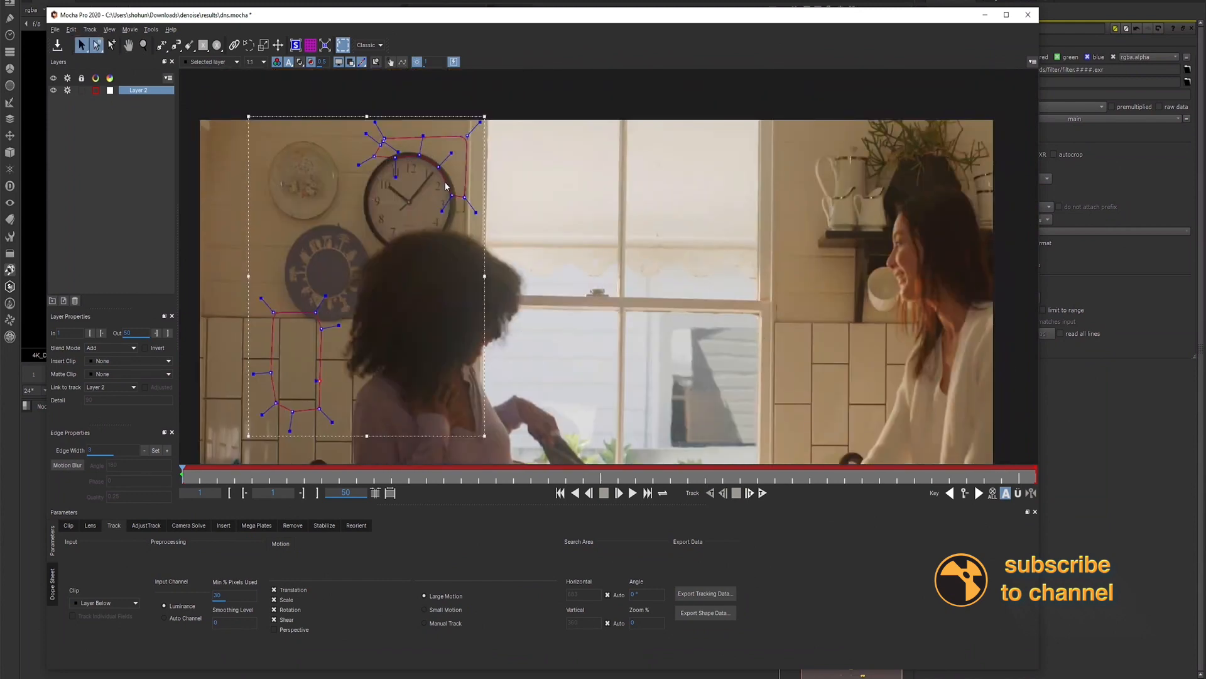
{"action": "left_click_drag", "start_coordinate": [465, 196], "coordinate": [487, 199]}
{"action": "left_click_drag", "start_coordinate": [466, 135], "coordinate": [481, 136]}
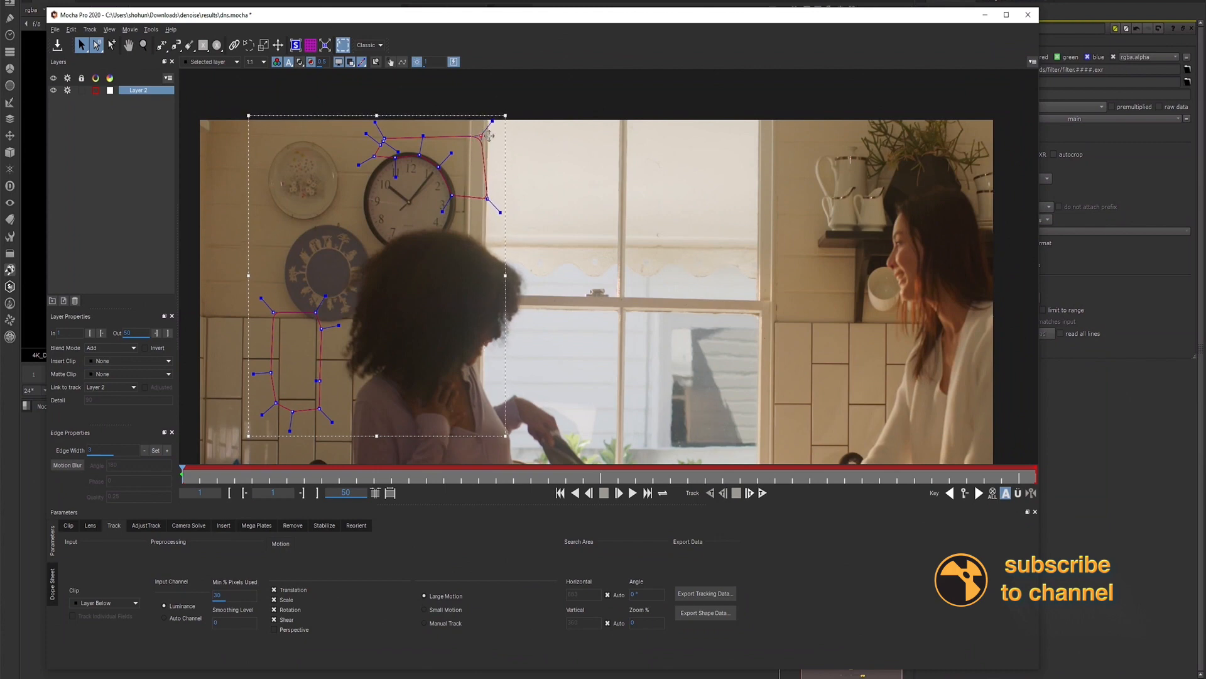
{"action": "left_click", "coordinate": [493, 132]}
{"action": "left_click", "coordinate": [478, 139]}
{"action": "left_click_drag", "start_coordinate": [483, 138], "coordinate": [486, 136]}
{"action": "left_click_drag", "start_coordinate": [451, 195], "coordinate": [452, 213]}
Return to the first frame and fine-tune the clock spline's lower points at the clock's edge and window frame.
{"action": "scroll", "coordinate": [458, 236], "scroll_direction": "up", "scroll_amount": 6}
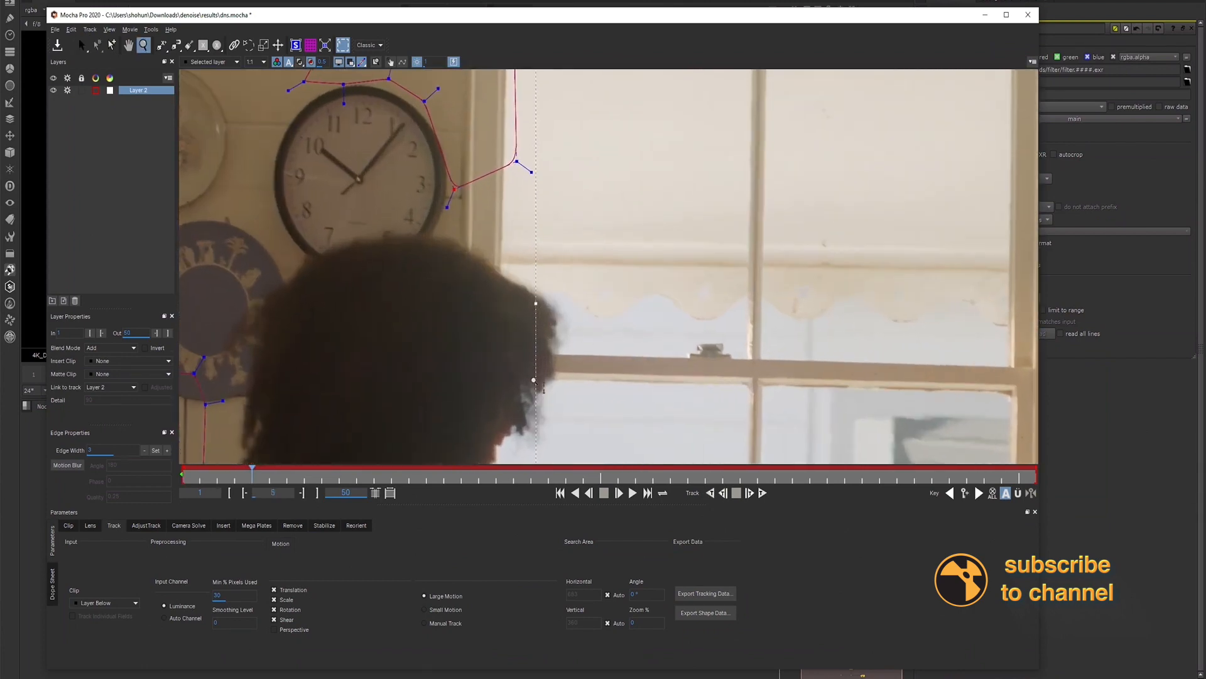
{"action": "left_click", "coordinate": [560, 493]}
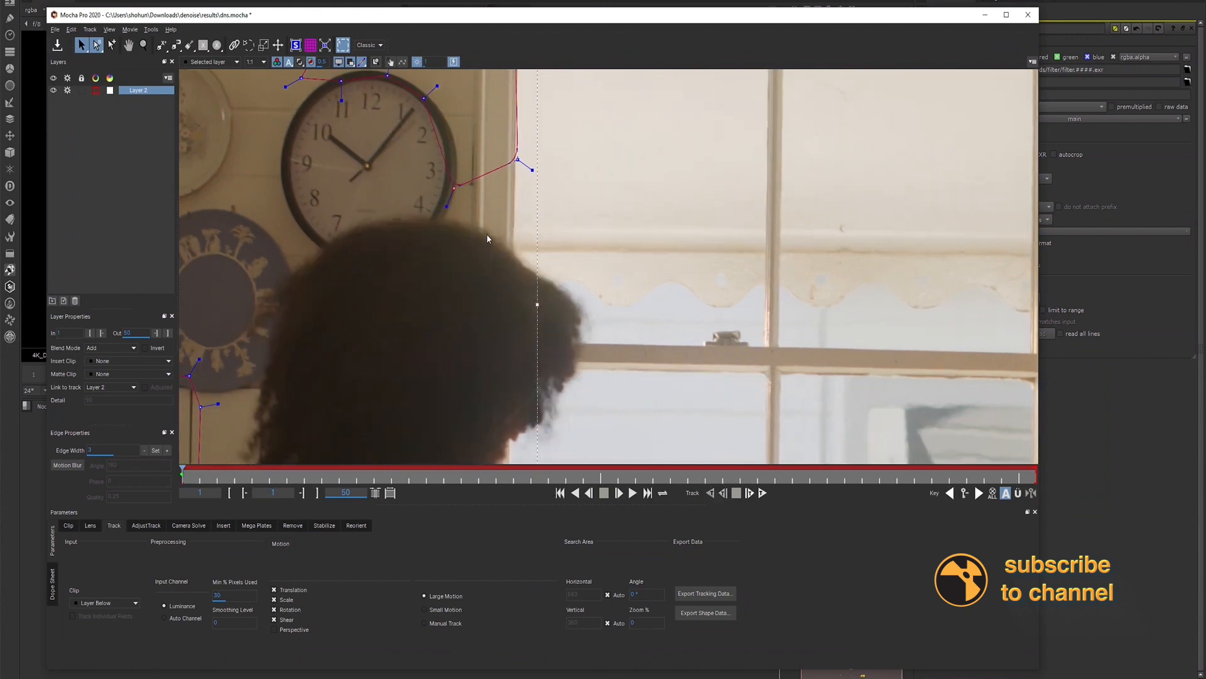
{"action": "left_click_drag", "start_coordinate": [459, 189], "coordinate": [451, 189]}
{"action": "left_click_drag", "start_coordinate": [517, 158], "coordinate": [512, 184]}
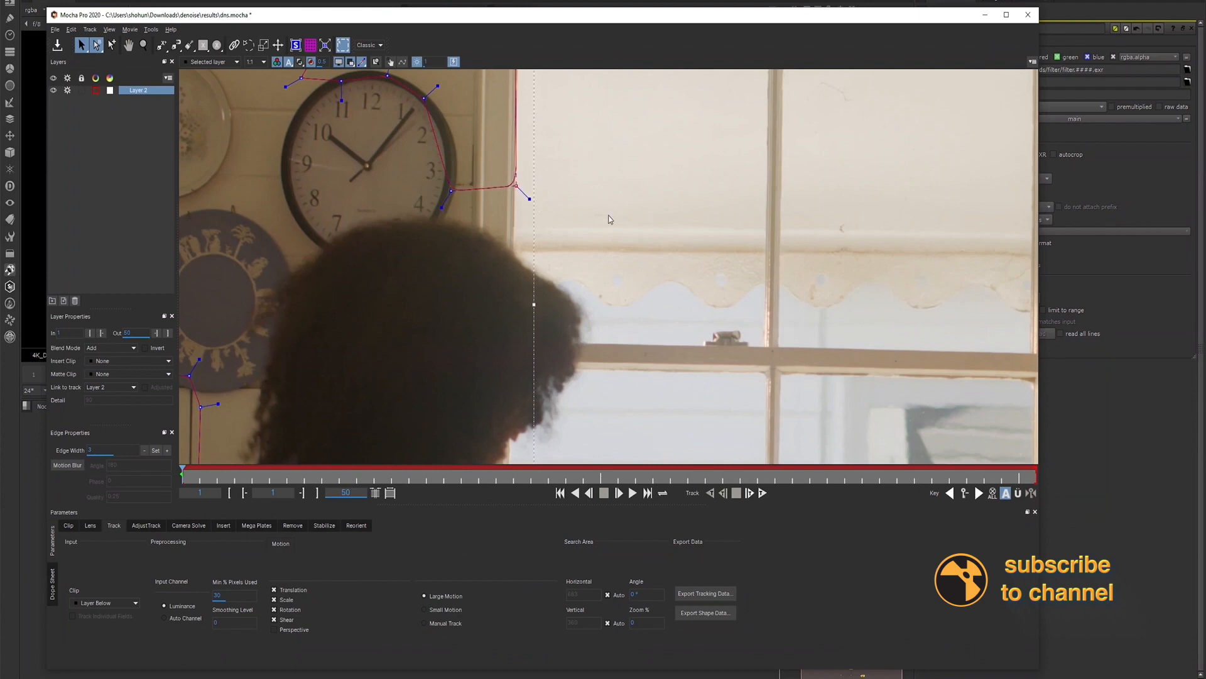
Step forward to frame 4 to check the shapes against the footage, and compare the clip's last and first frames.
{"action": "key", "text": "z"}
{"action": "left_click_drag", "start_coordinate": [599, 252], "coordinate": [592, 282]}
{"action": "key", "text": "x"}
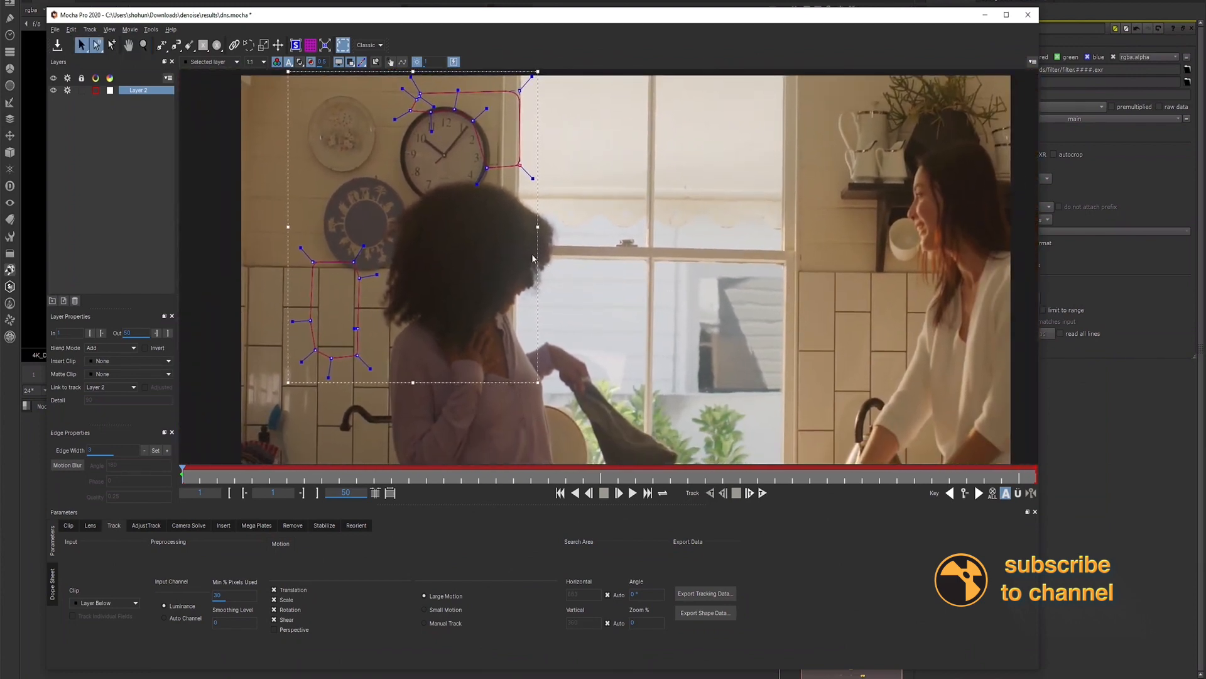
{"action": "key", "text": "z"}
{"action": "left_click_drag", "start_coordinate": [656, 194], "coordinate": [626, 244]}
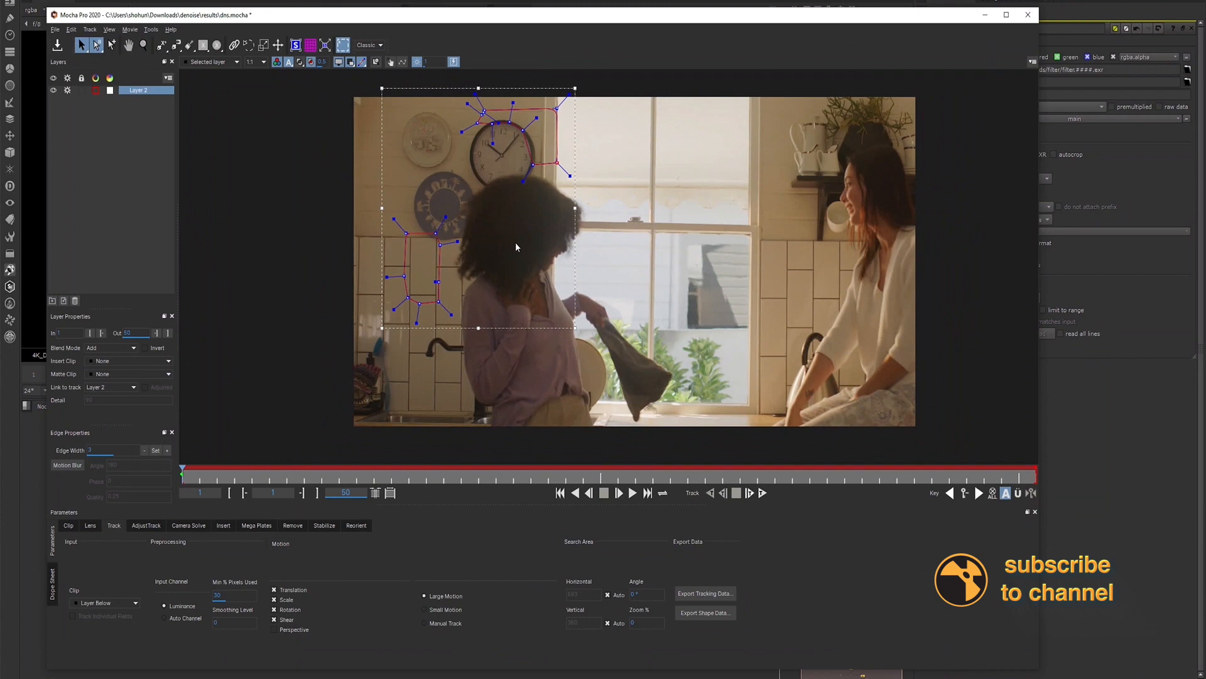
{"action": "key", "text": "Right"}
{"action": "key", "text": "Right"}
{"action": "key", "text": "Right"}
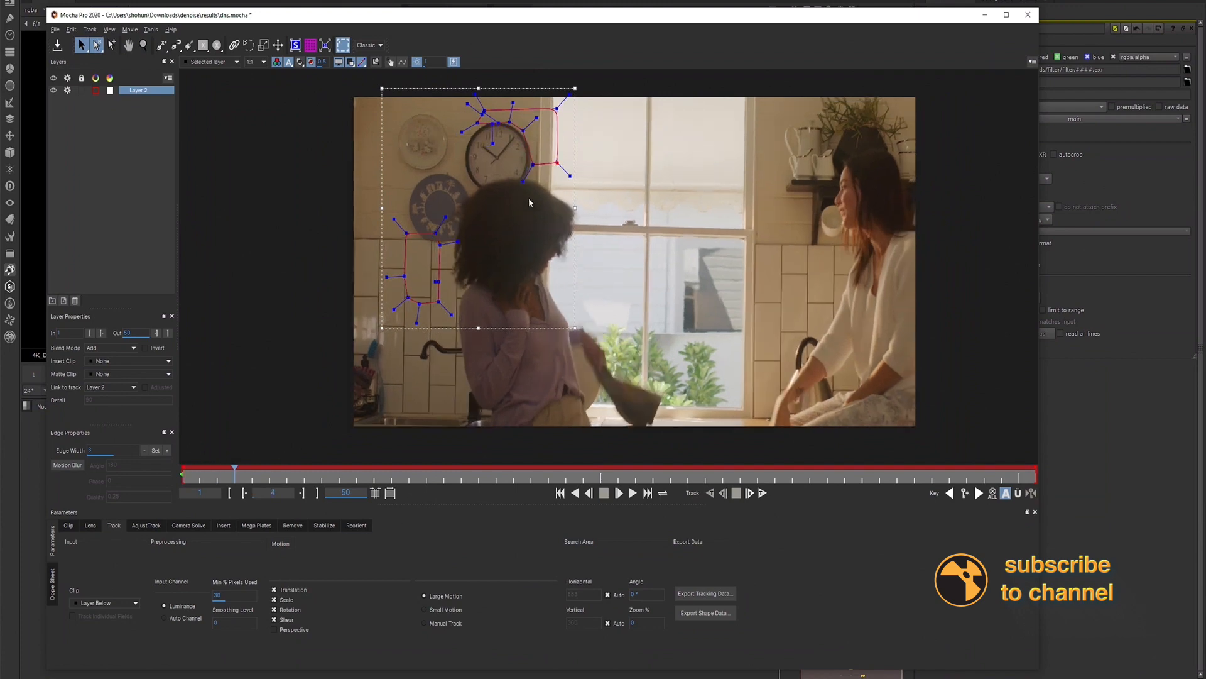
{"action": "key", "text": "Home"}
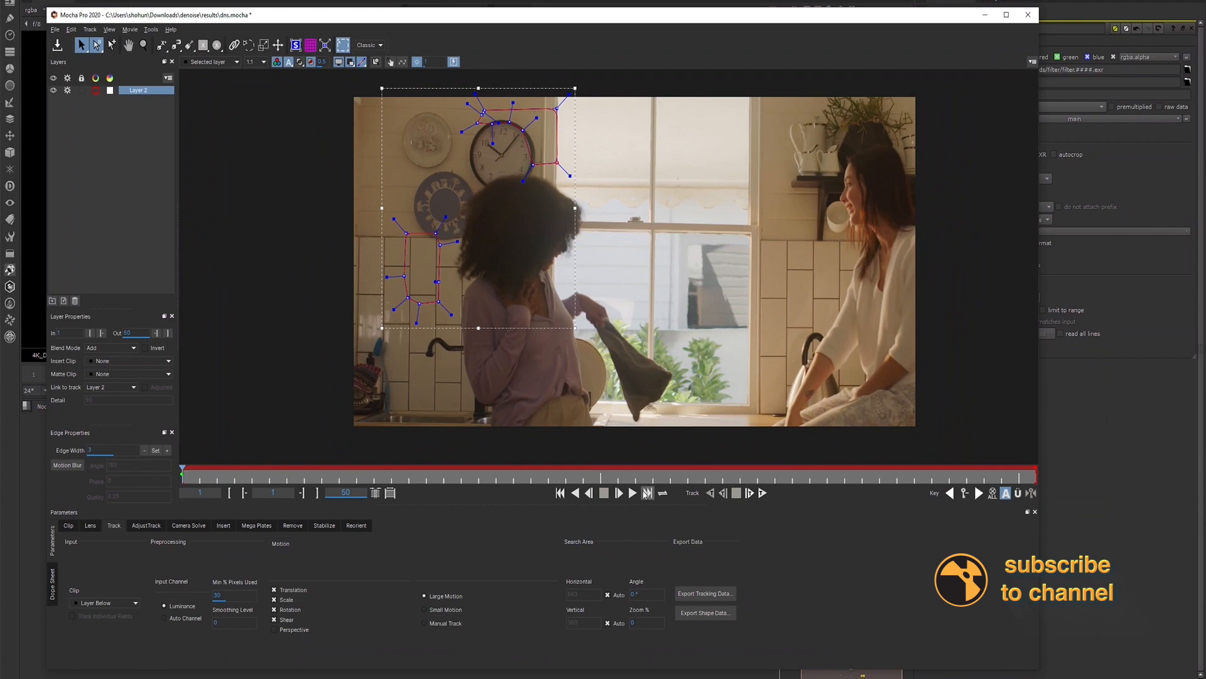
{"action": "left_click", "coordinate": [648, 493]}
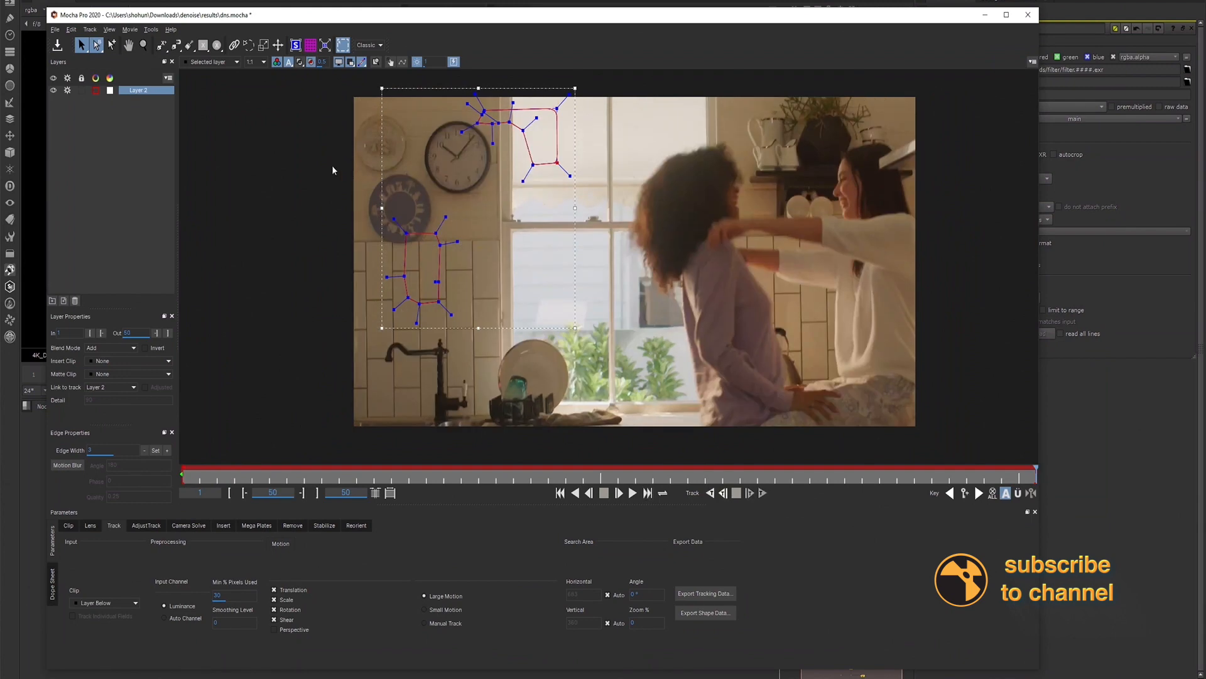
{"action": "left_click", "coordinate": [162, 44]}
{"action": "left_click", "coordinate": [560, 493]}
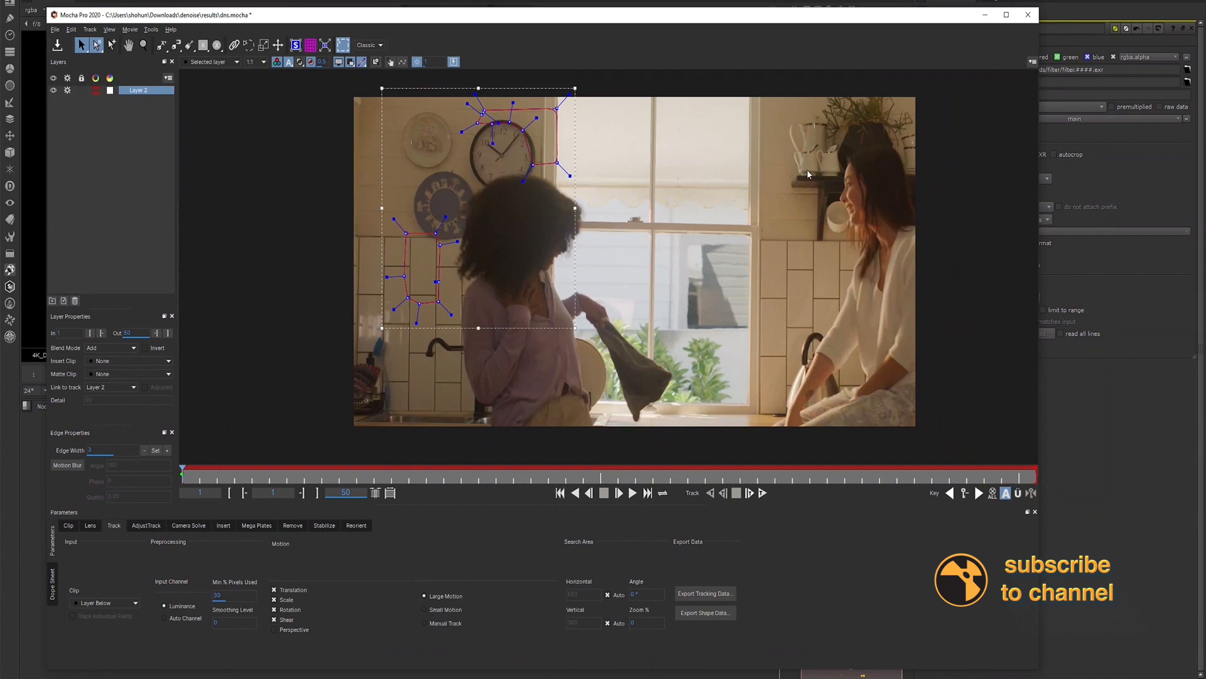
Add a third X-spline to Layer 2 from the window frame across the wall to the jugs above the shelf.
{"action": "key", "text": "z"}
{"action": "left_click_drag", "start_coordinate": [779, 163], "coordinate": [685, 235]}
{"action": "key", "text": "x"}
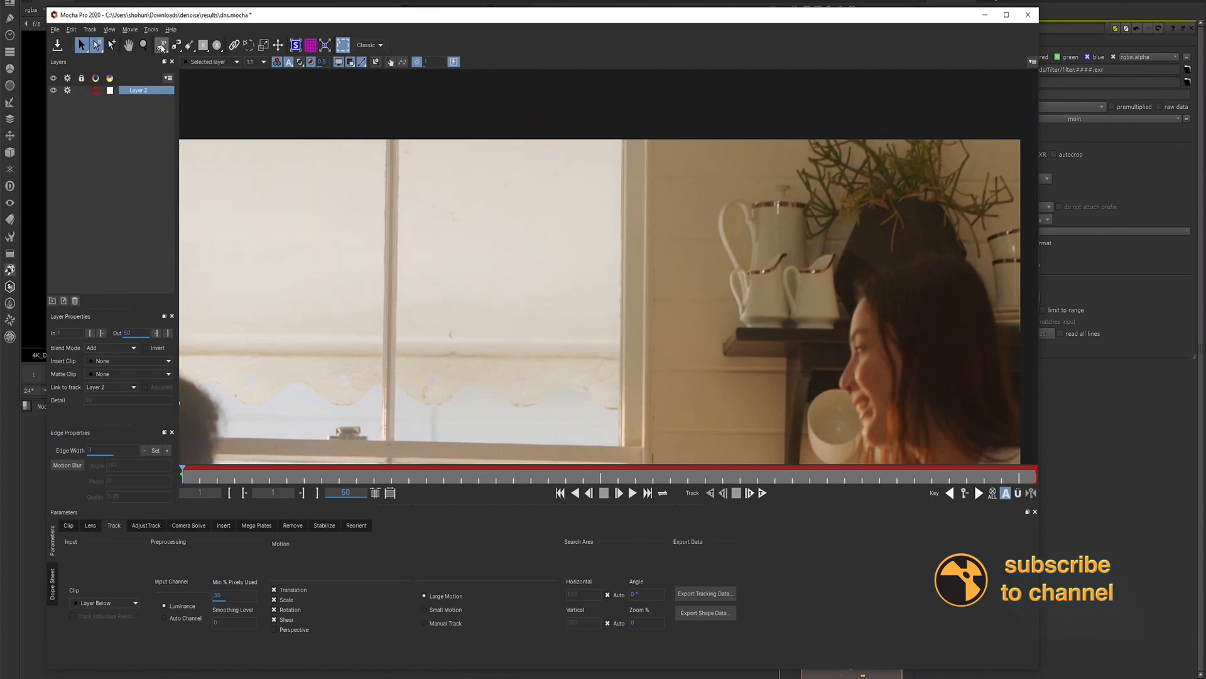
{"action": "left_click", "coordinate": [162, 47]}
{"action": "left_click", "coordinate": [621, 171]}
{"action": "left_click", "coordinate": [745, 171]}
{"action": "left_click", "coordinate": [760, 241]}
{"action": "left_click", "coordinate": [746, 247]}
{"action": "left_click", "coordinate": [617, 243]}
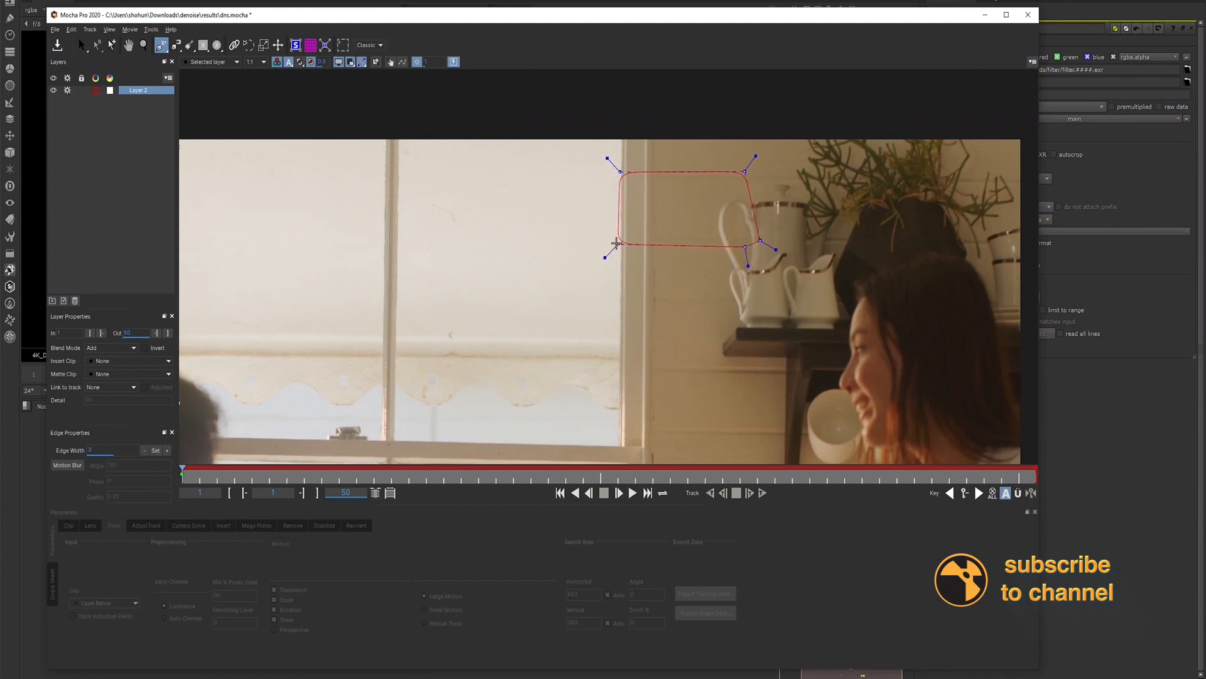
{"action": "right_click", "coordinate": [619, 244]}
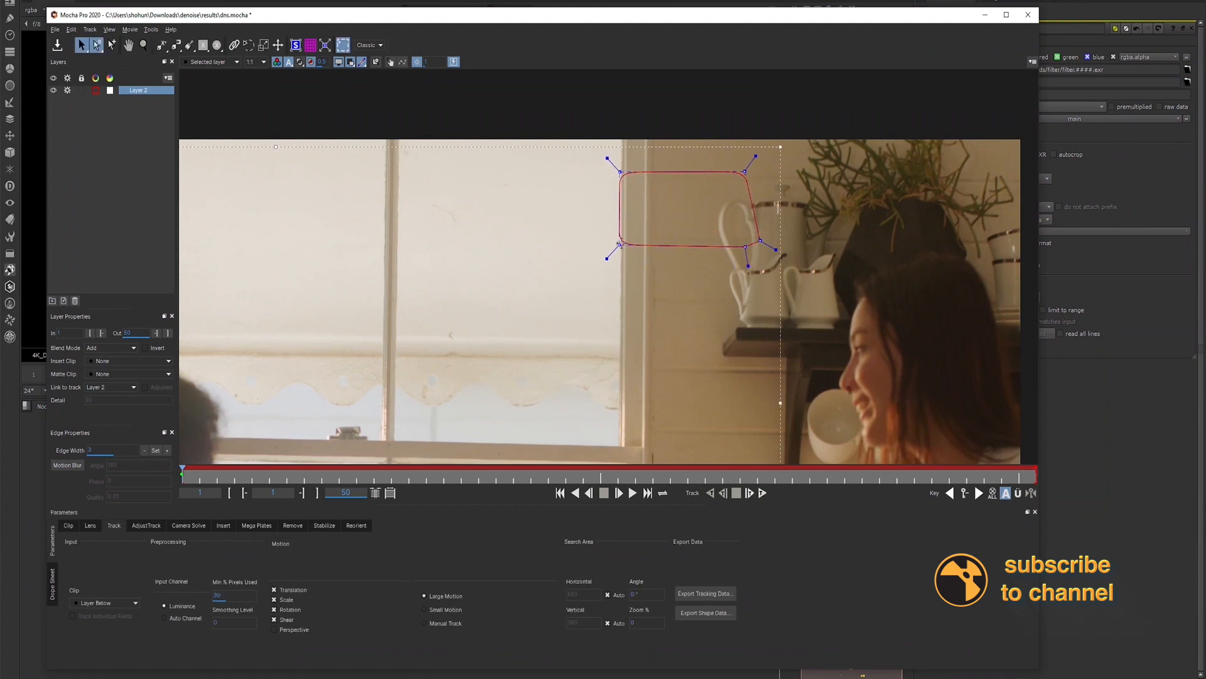
{"action": "left_click_drag", "start_coordinate": [620, 245], "coordinate": [619, 242]}
Add a fourth X-spline to Layer 2 over the tiles between the window frame and the woman in white, aligning its lower frame-side corner.
{"action": "key", "text": "z"}
{"action": "left_click_drag", "start_coordinate": [530, 365], "coordinate": [620, 280]}
{"action": "key", "text": "x"}
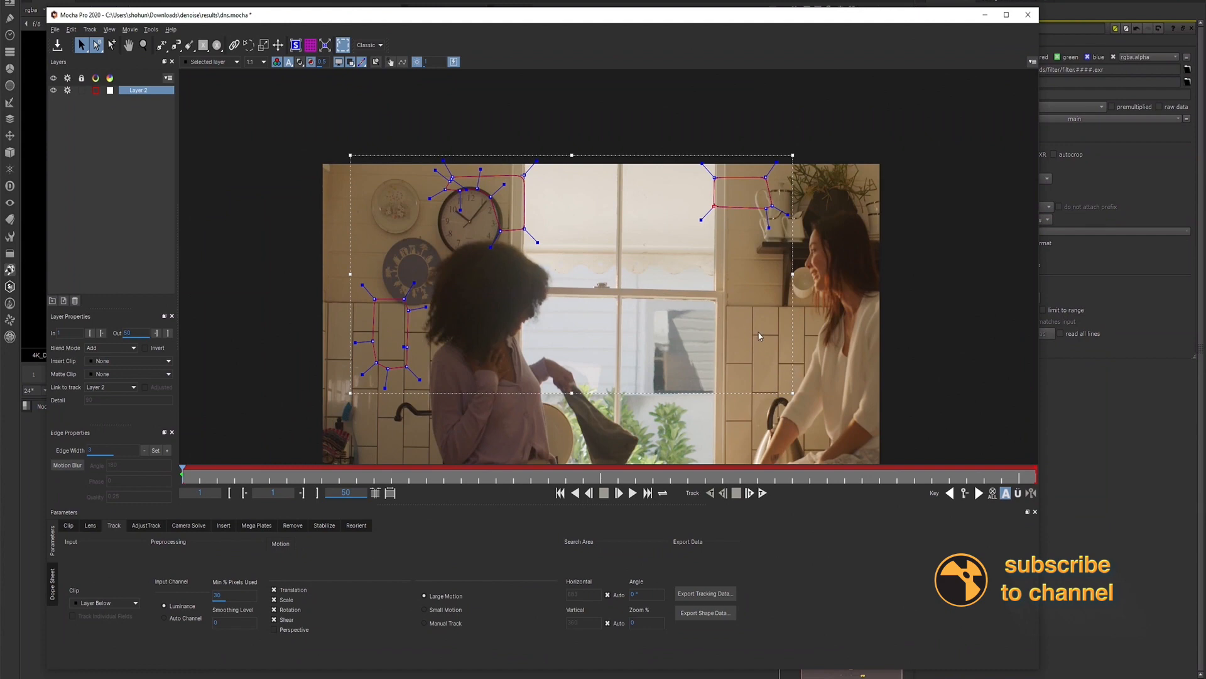
{"action": "left_click", "coordinate": [162, 44]}
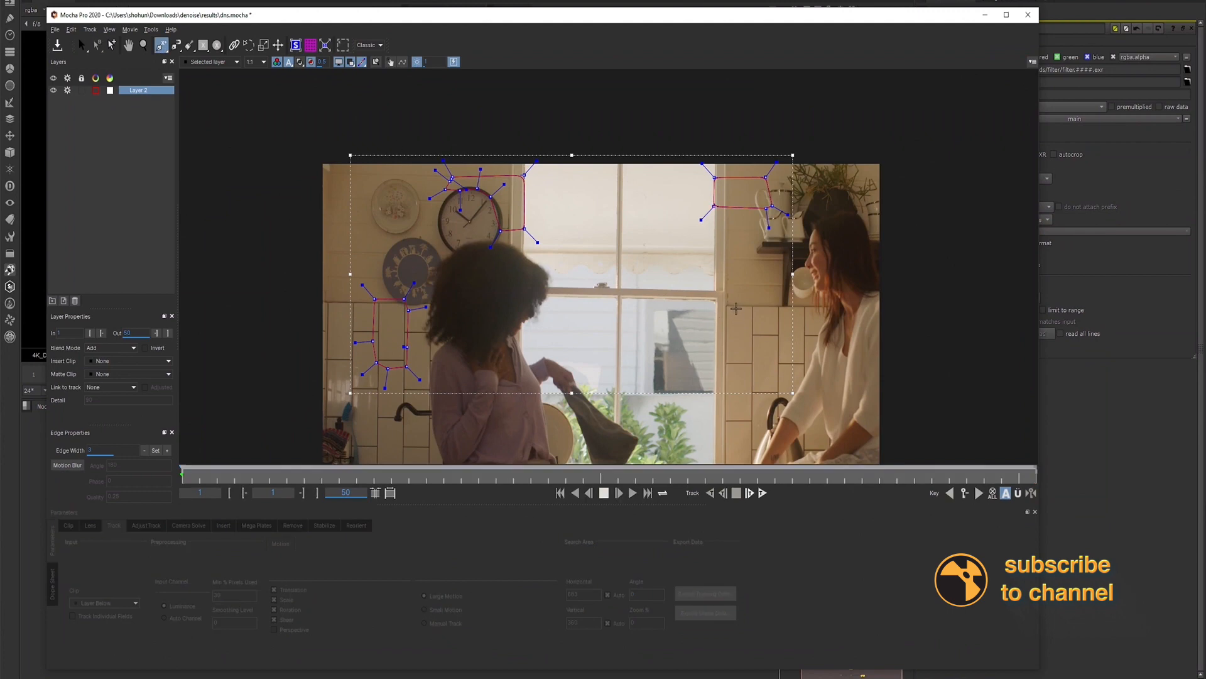
{"action": "left_click", "coordinate": [720, 286]}
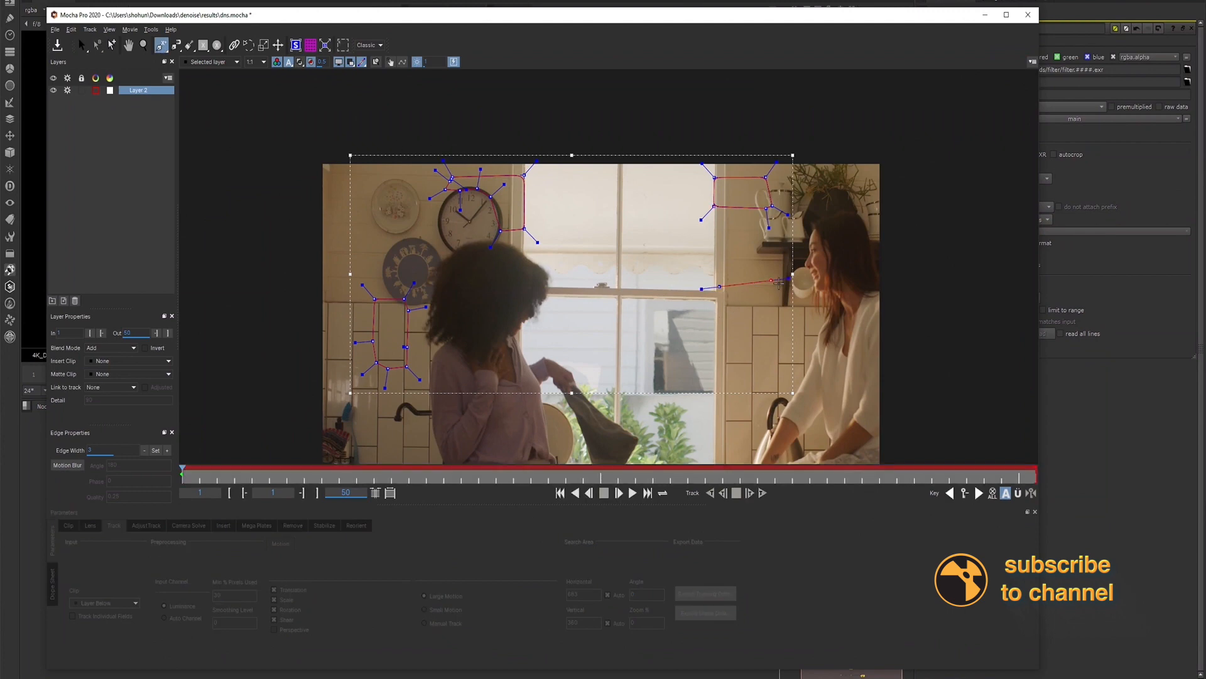
{"action": "left_click", "coordinate": [784, 284]}
{"action": "left_click", "coordinate": [782, 323]}
{"action": "left_click", "coordinate": [785, 369]}
{"action": "left_click", "coordinate": [760, 373]}
{"action": "left_click", "coordinate": [733, 371]}
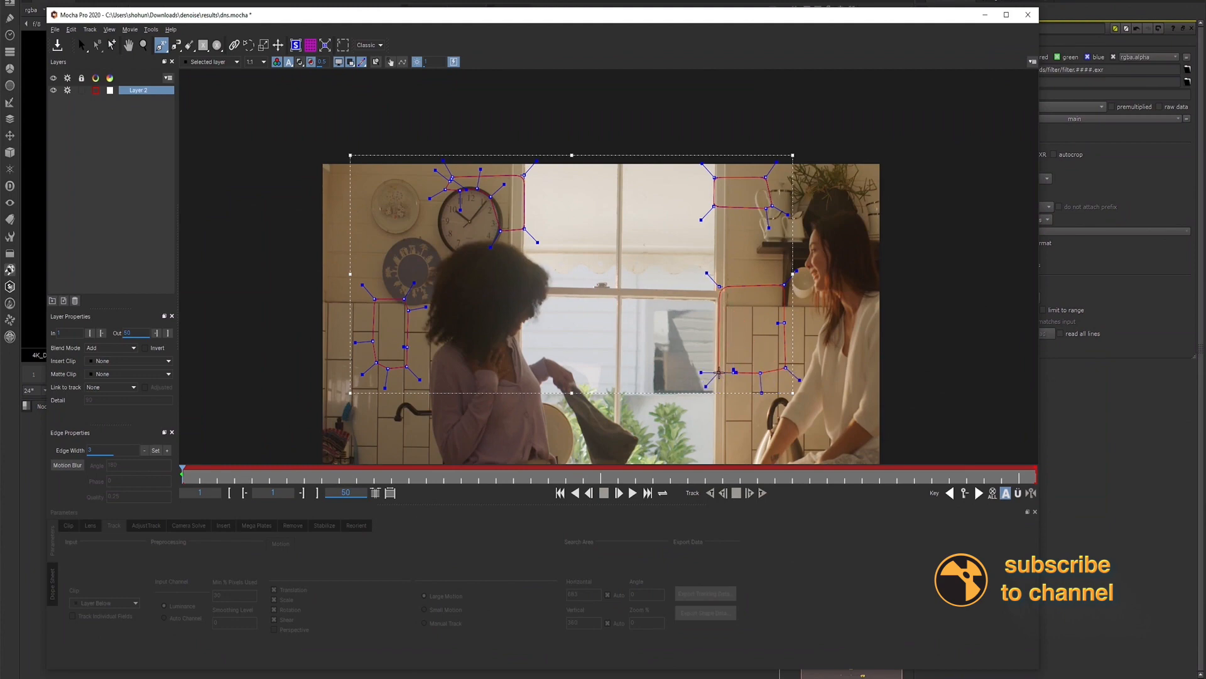
{"action": "right_click", "coordinate": [720, 371]}
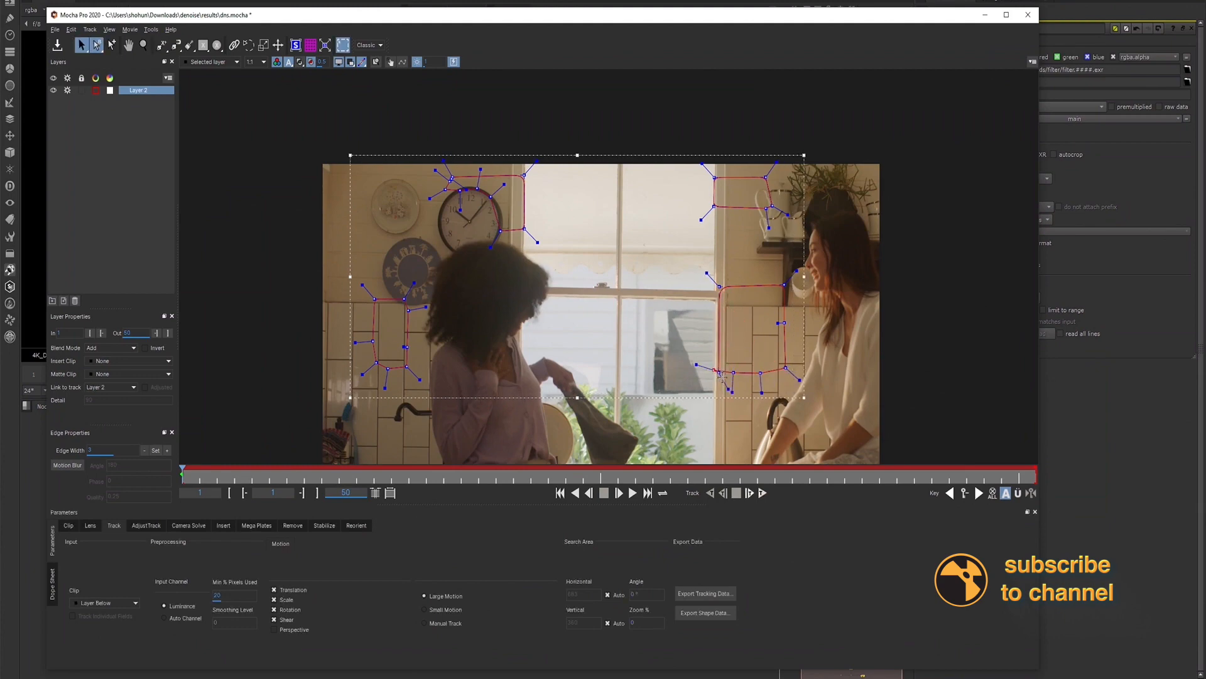
{"action": "left_click_drag", "start_coordinate": [714, 370], "coordinate": [719, 373]}
{"action": "left_click_drag", "start_coordinate": [720, 372], "coordinate": [718, 370]}
Check frames 25 and 33 to see how the camera and women move relative to the shapes.
{"action": "key", "text": "x"}
{"action": "left_click_drag", "start_coordinate": [619, 339], "coordinate": [599, 280]}
{"action": "key", "text": "x"}
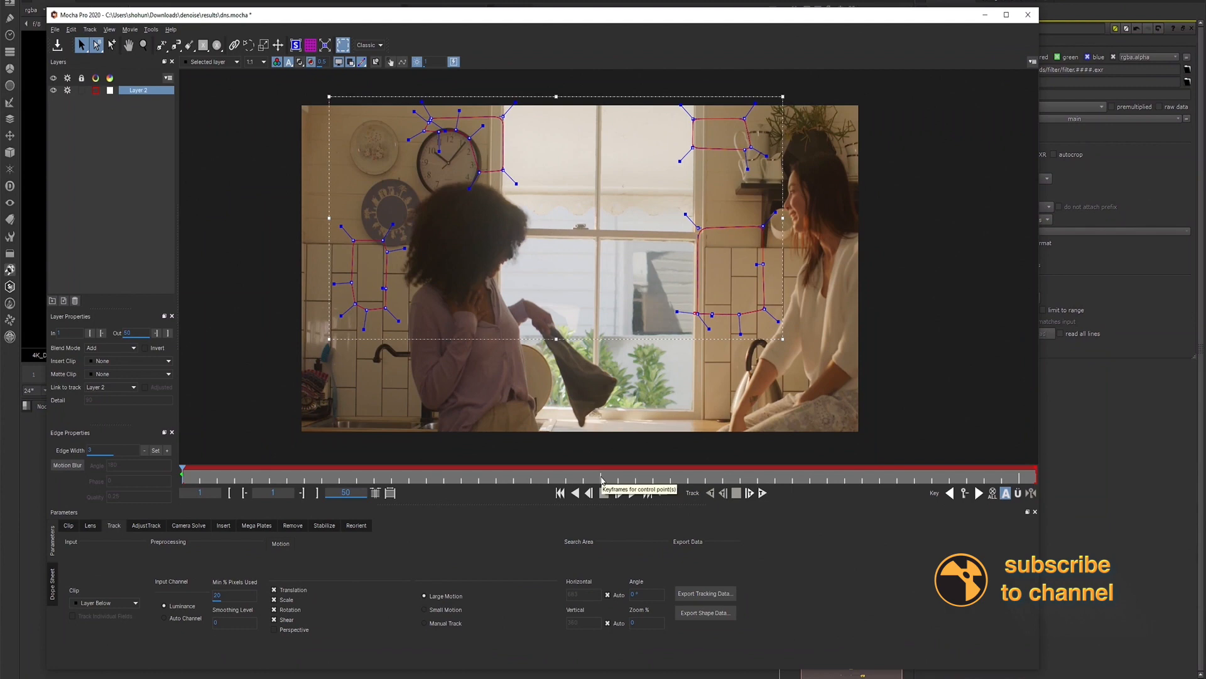
{"action": "left_click", "coordinate": [601, 481]}
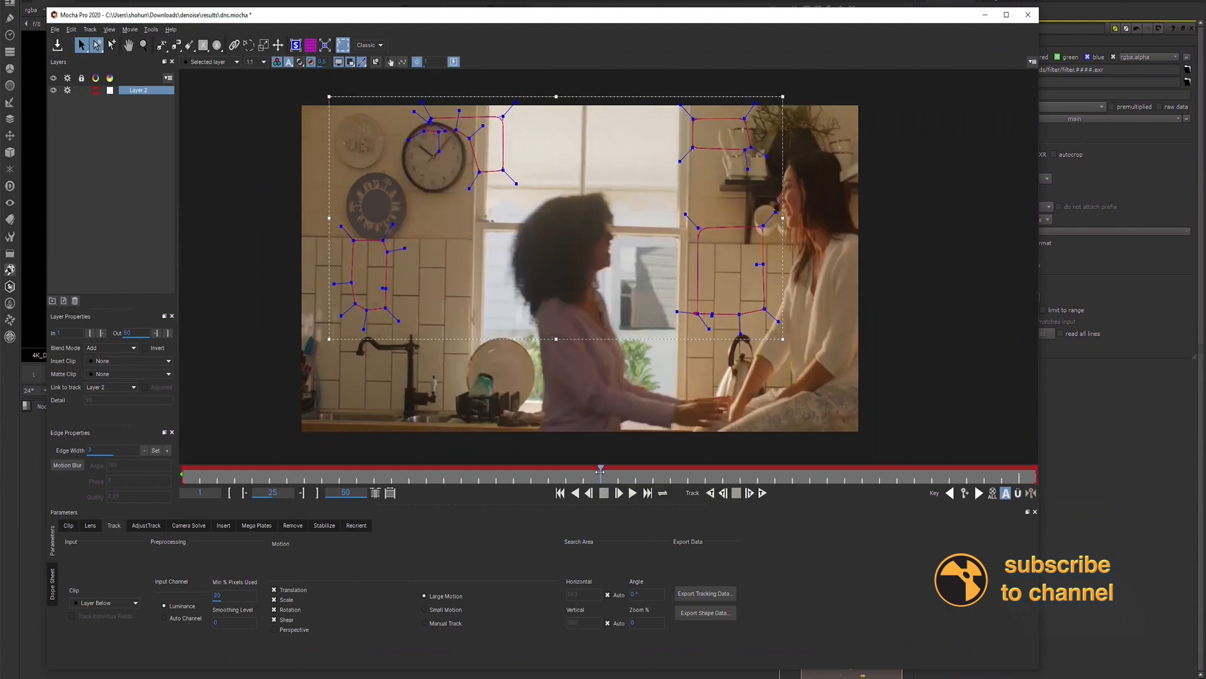
{"action": "left_click_drag", "start_coordinate": [639, 472], "coordinate": [739, 481]}
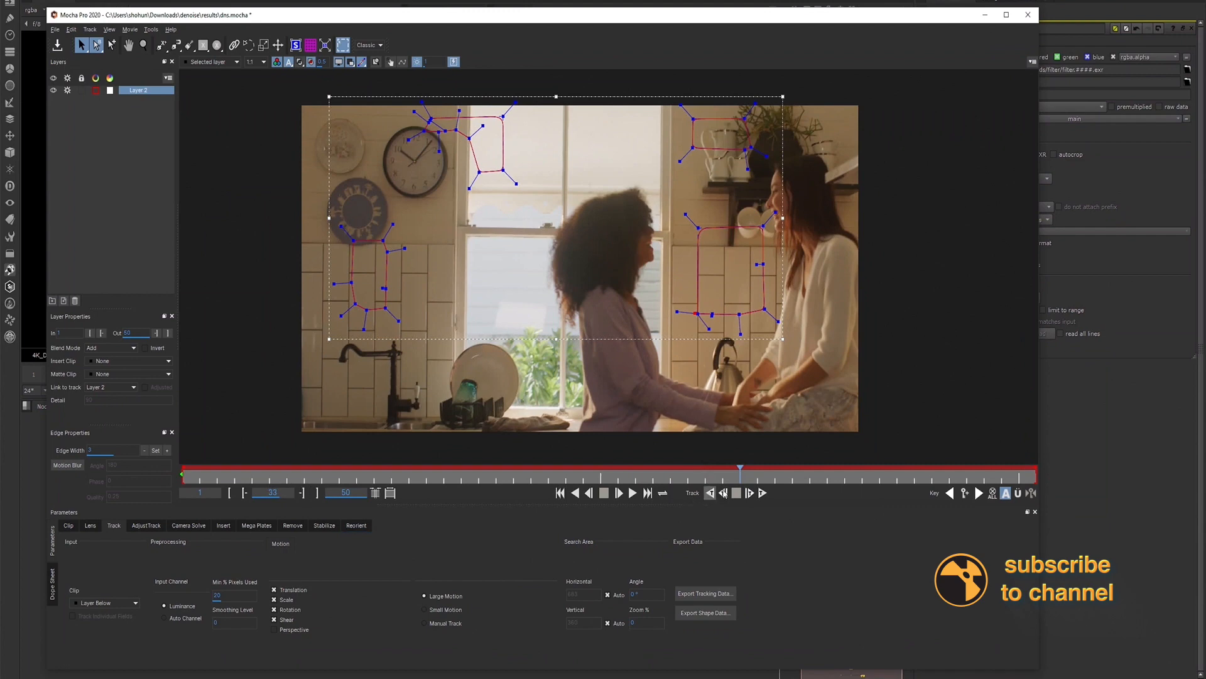
Track Layer 2 forward from the first frame and stop at frame 31.
{"action": "left_click", "coordinate": [559, 493]}
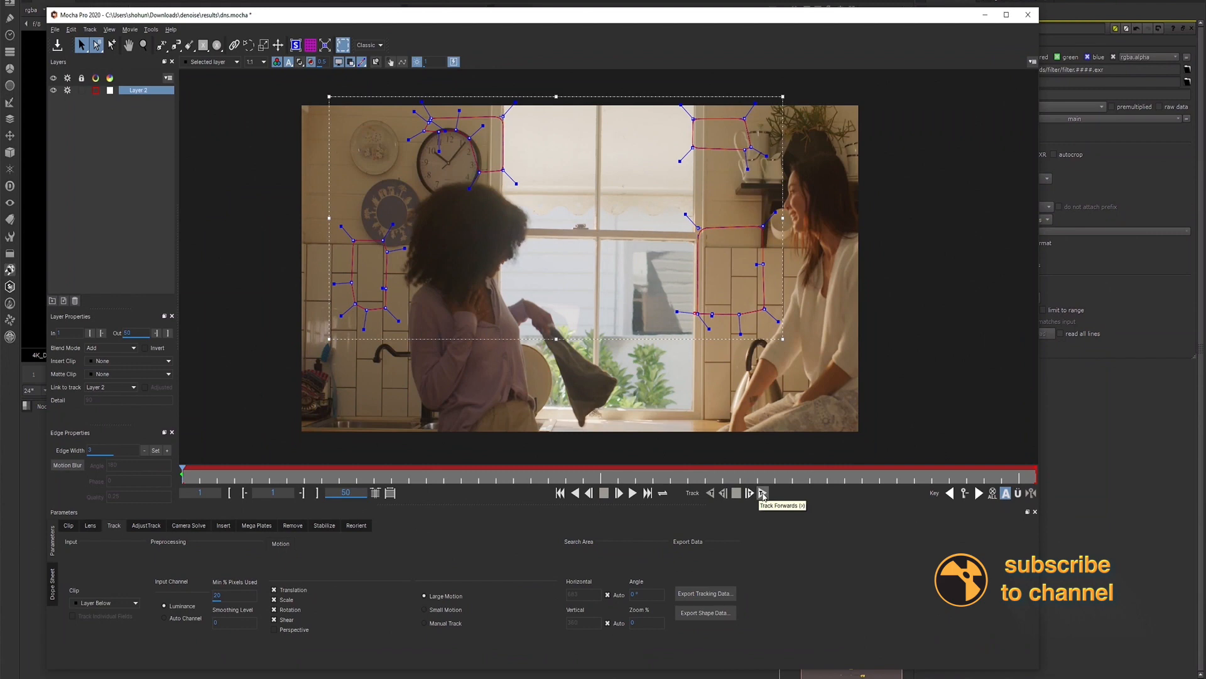
{"action": "left_click", "coordinate": [762, 494]}
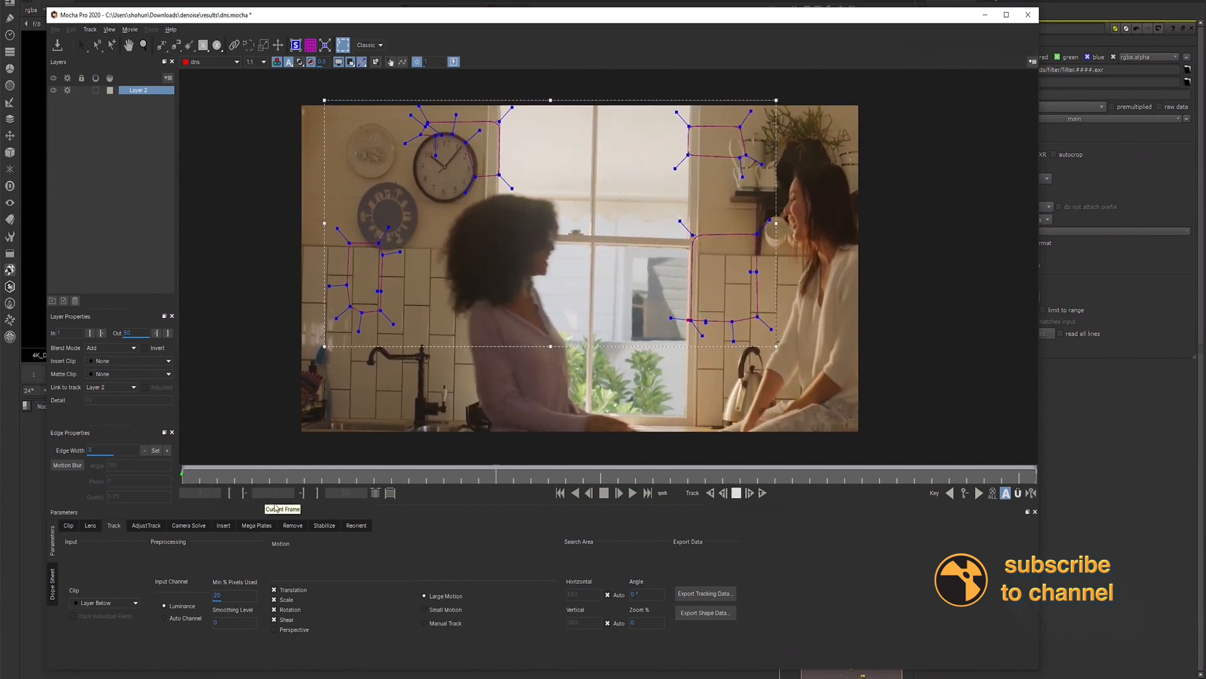
{"action": "left_click", "coordinate": [737, 494]}
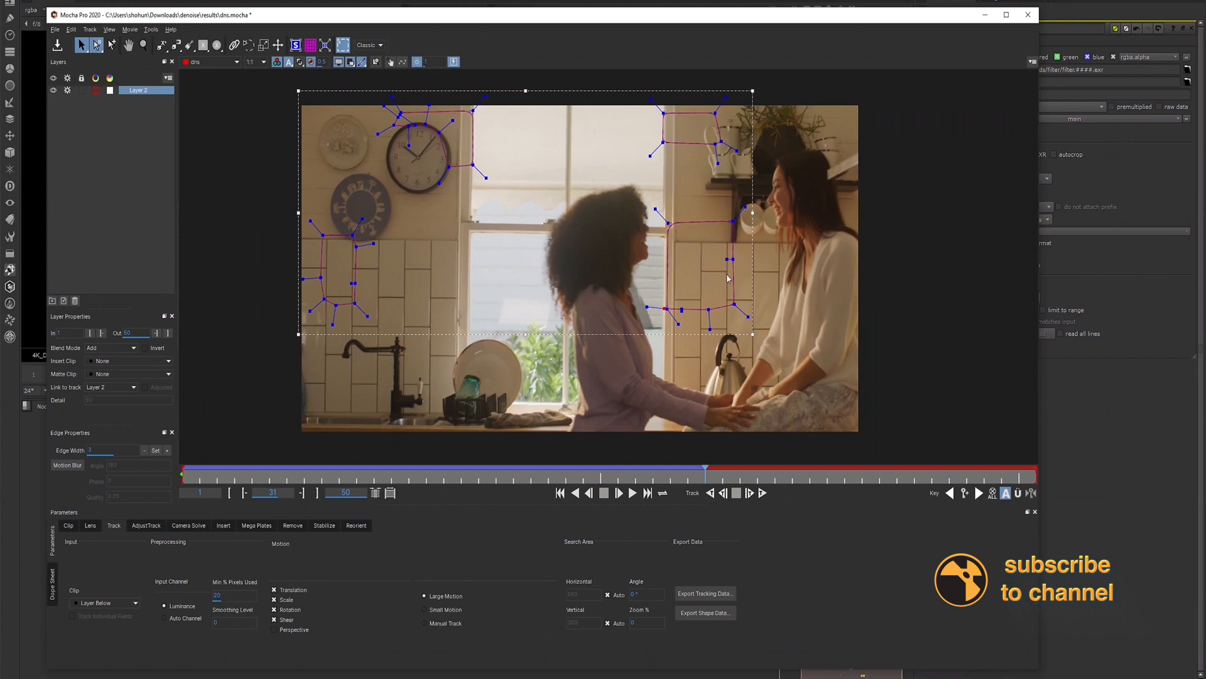
At frame 31, add another X-spline to Layer 2 on the exposed tiles between the blue plate and the window, above the sink tap.
{"action": "left_click", "coordinate": [163, 44]}
{"action": "left_click", "coordinate": [387, 244]}
{"action": "left_click", "coordinate": [437, 243]}
{"action": "left_click", "coordinate": [453, 277]}
{"action": "left_click", "coordinate": [450, 311]}
{"action": "left_click", "coordinate": [450, 318]}
{"action": "left_click", "coordinate": [443, 335]}
{"action": "left_click", "coordinate": [395, 326]}
{"action": "left_click", "coordinate": [388, 322]}
{"action": "left_click", "coordinate": [378, 305]}
{"action": "left_click", "coordinate": [380, 291]}
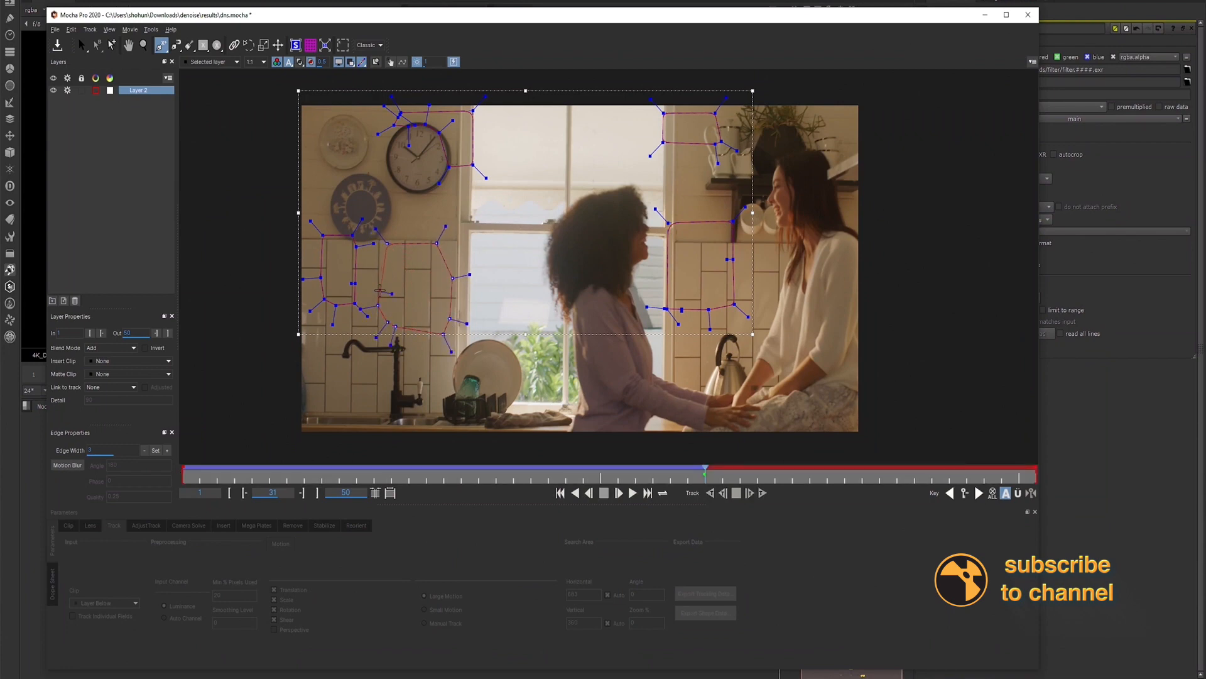
{"action": "right_click", "coordinate": [382, 304]}
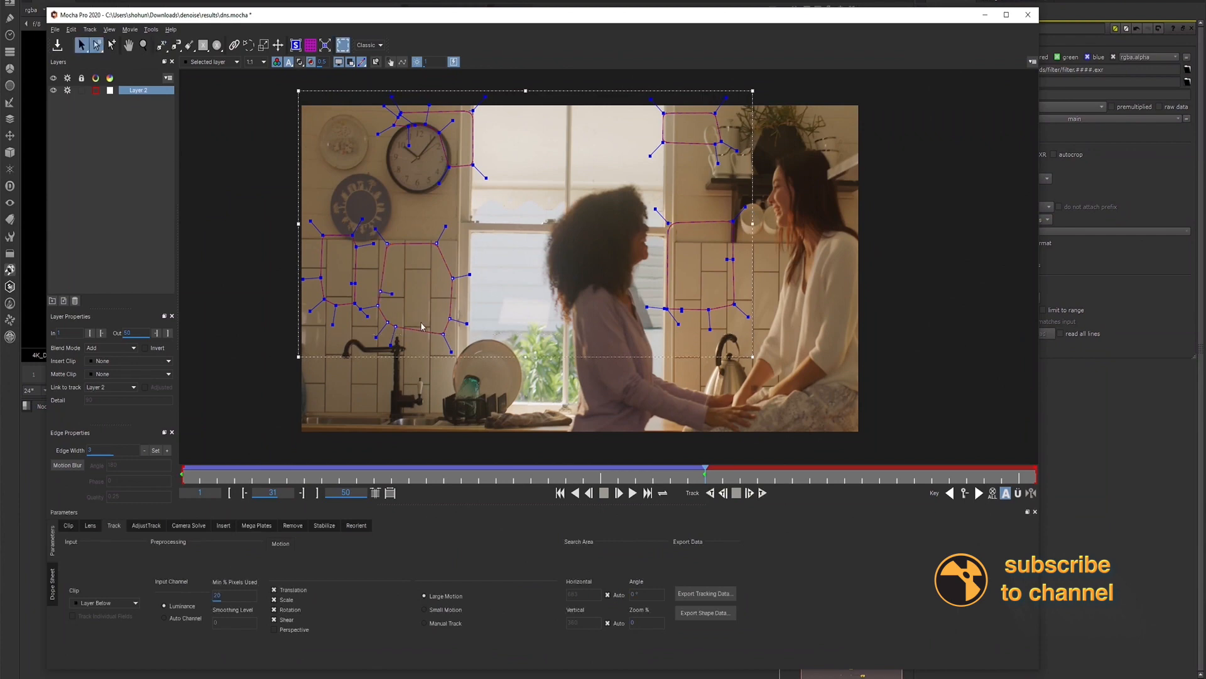
Raise the new tile spline's lower points clear of the tap and extend its window-side points to the window frame.
{"action": "left_click_drag", "start_coordinate": [443, 334], "coordinate": [432, 281]}
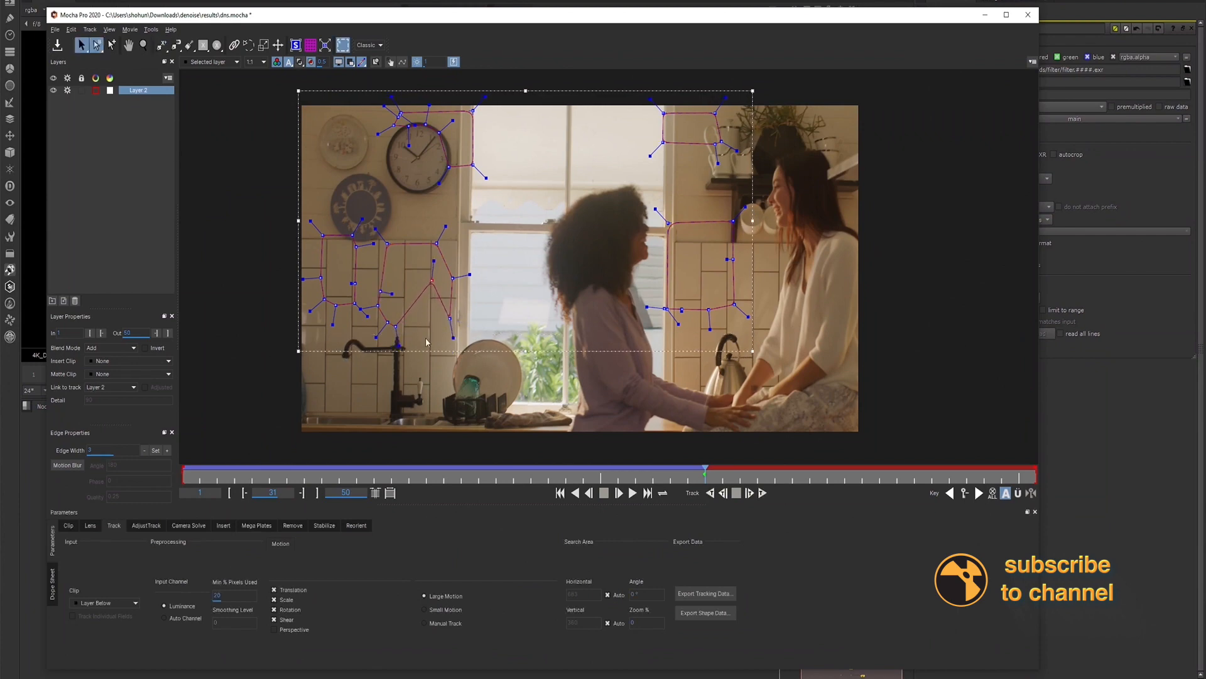
{"action": "left_click_drag", "start_coordinate": [395, 327], "coordinate": [411, 281]}
{"action": "left_click_drag", "start_coordinate": [389, 322], "coordinate": [374, 233]}
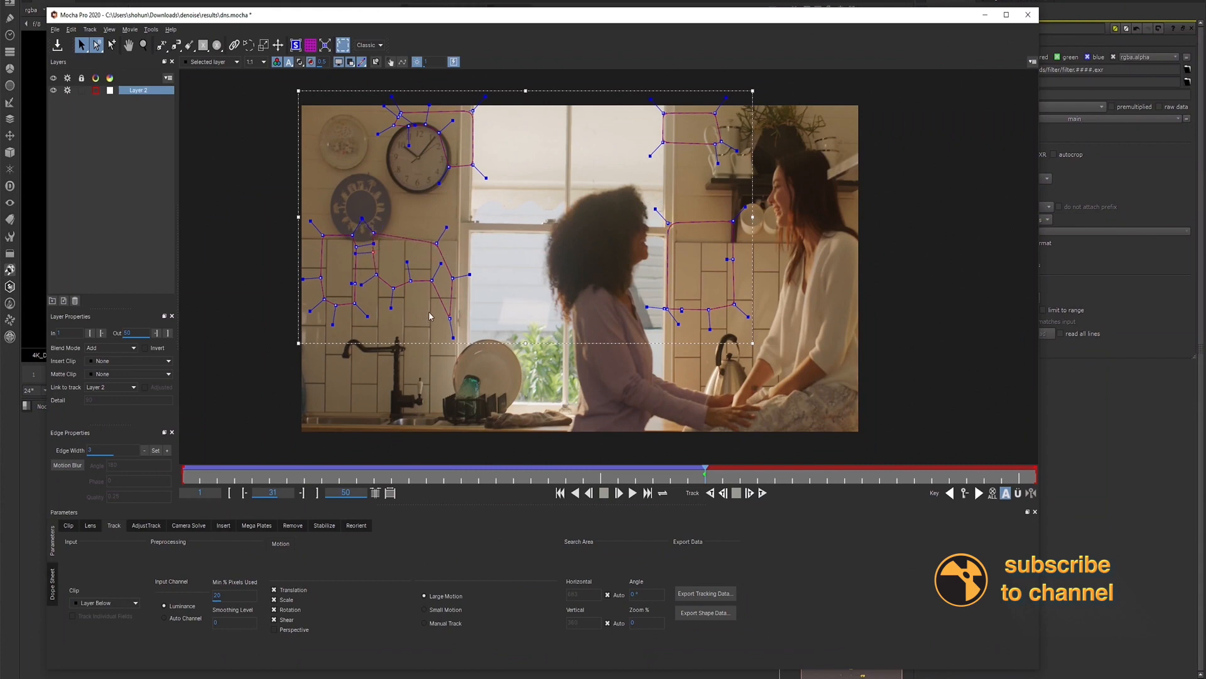
{"action": "left_click_drag", "start_coordinate": [437, 243], "coordinate": [463, 236]}
{"action": "left_click_drag", "start_coordinate": [454, 277], "coordinate": [480, 277]}
{"action": "left_click_drag", "start_coordinate": [451, 338], "coordinate": [467, 314]}
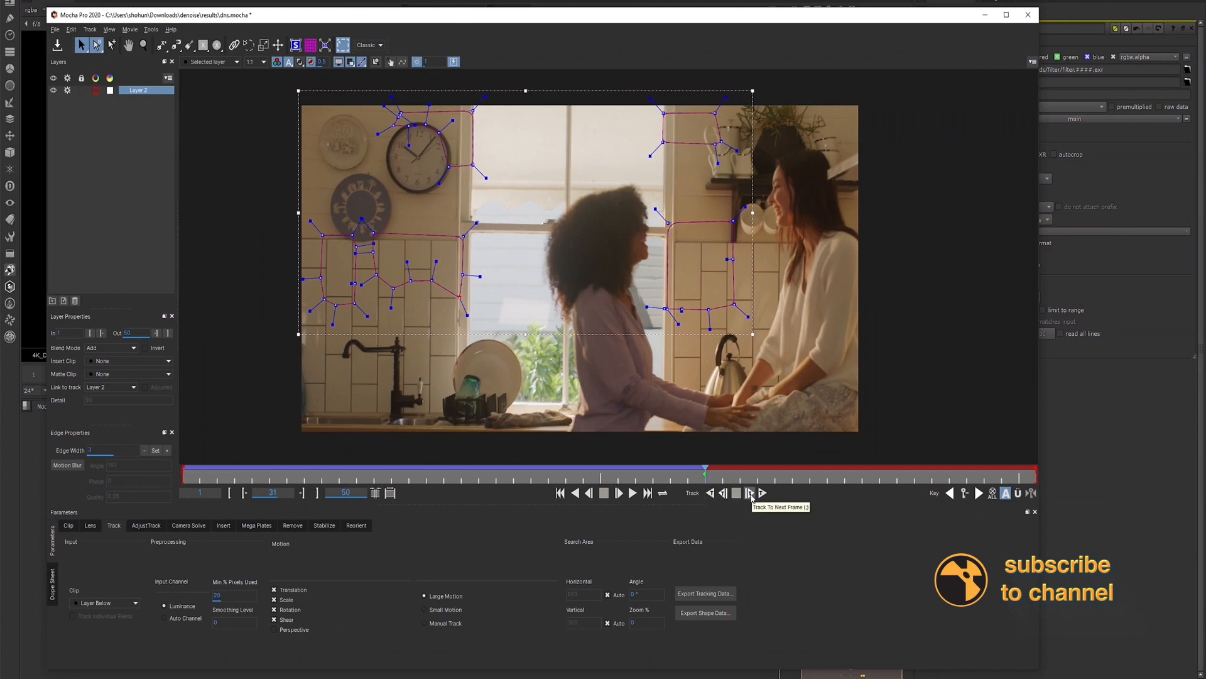
Track Layer 2 forward one frame at a time to frame 34.
{"action": "left_click", "coordinate": [750, 493]}
{"action": "left_click", "coordinate": [750, 493]}
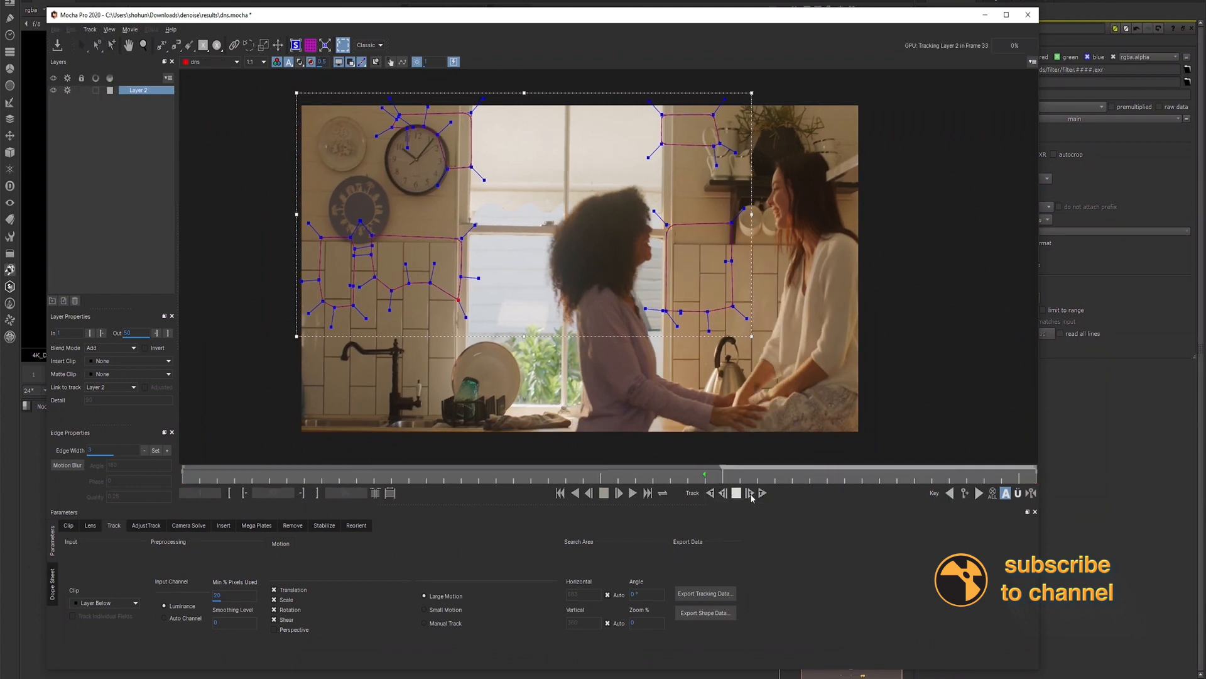
{"action": "left_click", "coordinate": [749, 493]}
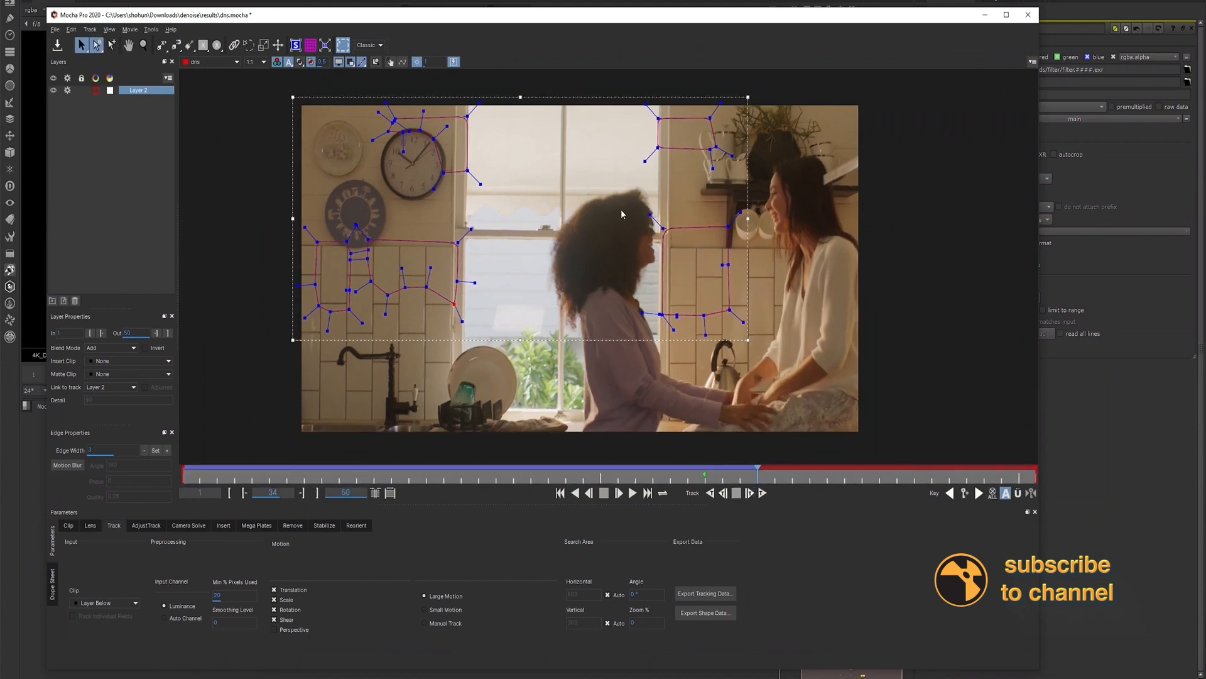
Shrink the tile spline between the two women away from the dark-haired woman's face, and track forward to frame 42.
{"action": "left_click_drag", "start_coordinate": [622, 214], "coordinate": [745, 349]}
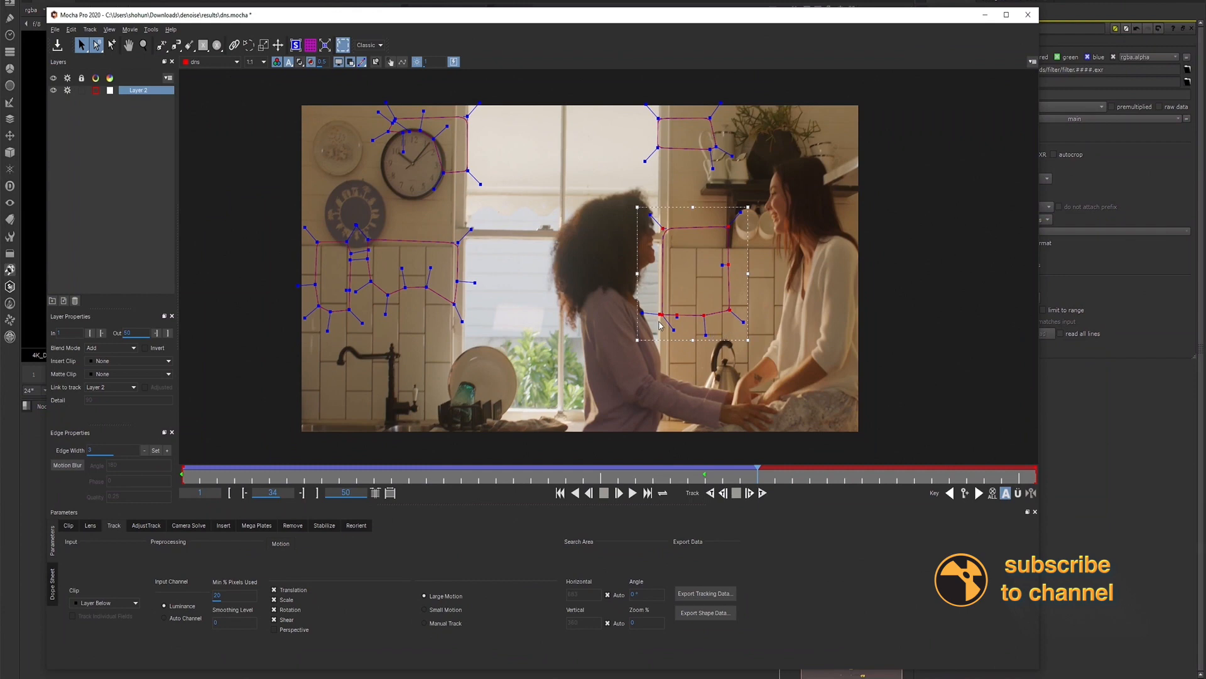
{"action": "left_click_drag", "start_coordinate": [636, 340], "coordinate": [663, 292]}
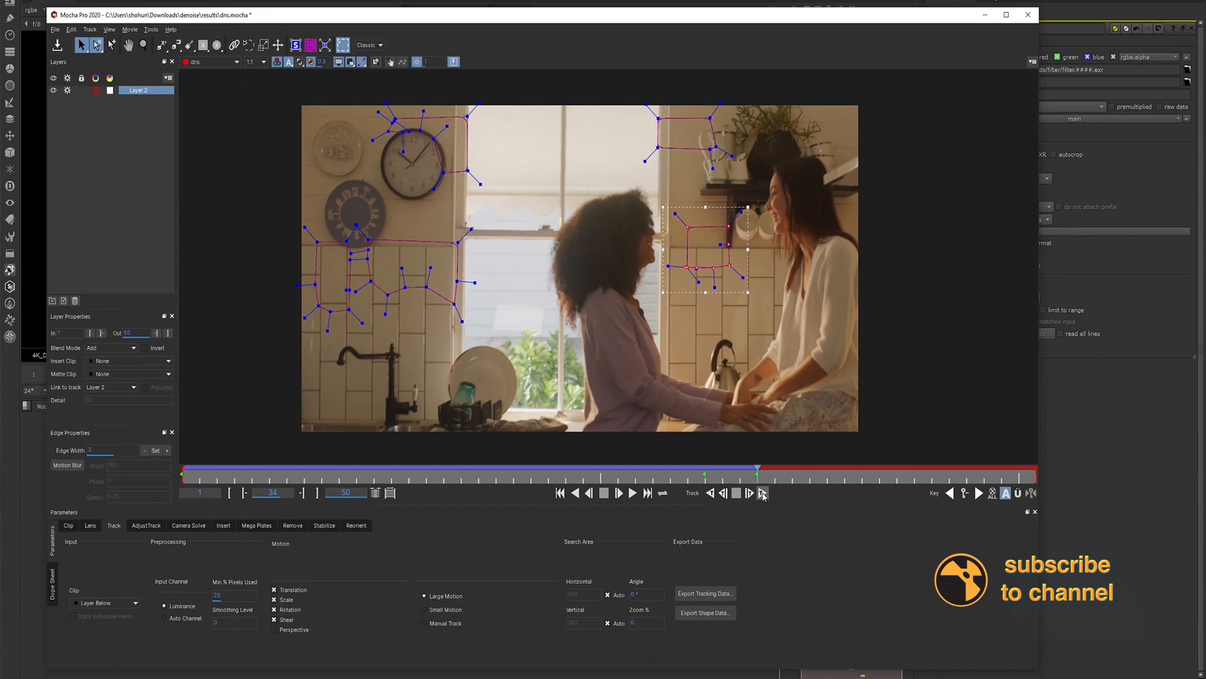
{"action": "left_click", "coordinate": [763, 495]}
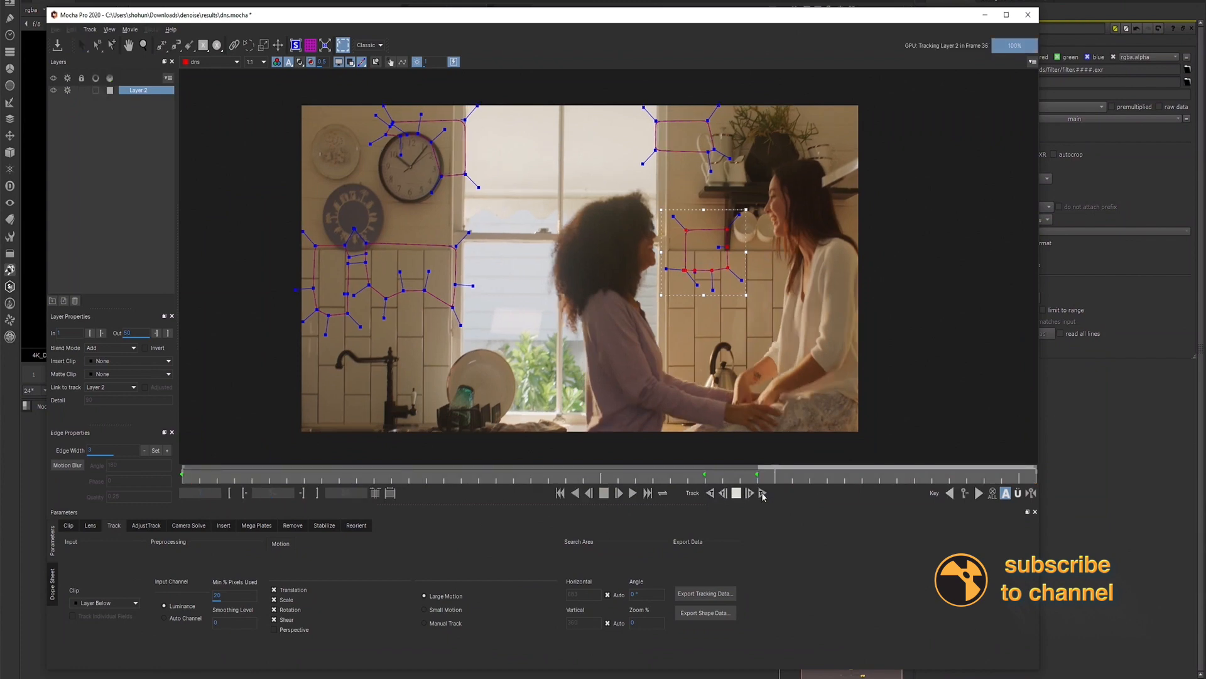
{"action": "left_click", "coordinate": [737, 494]}
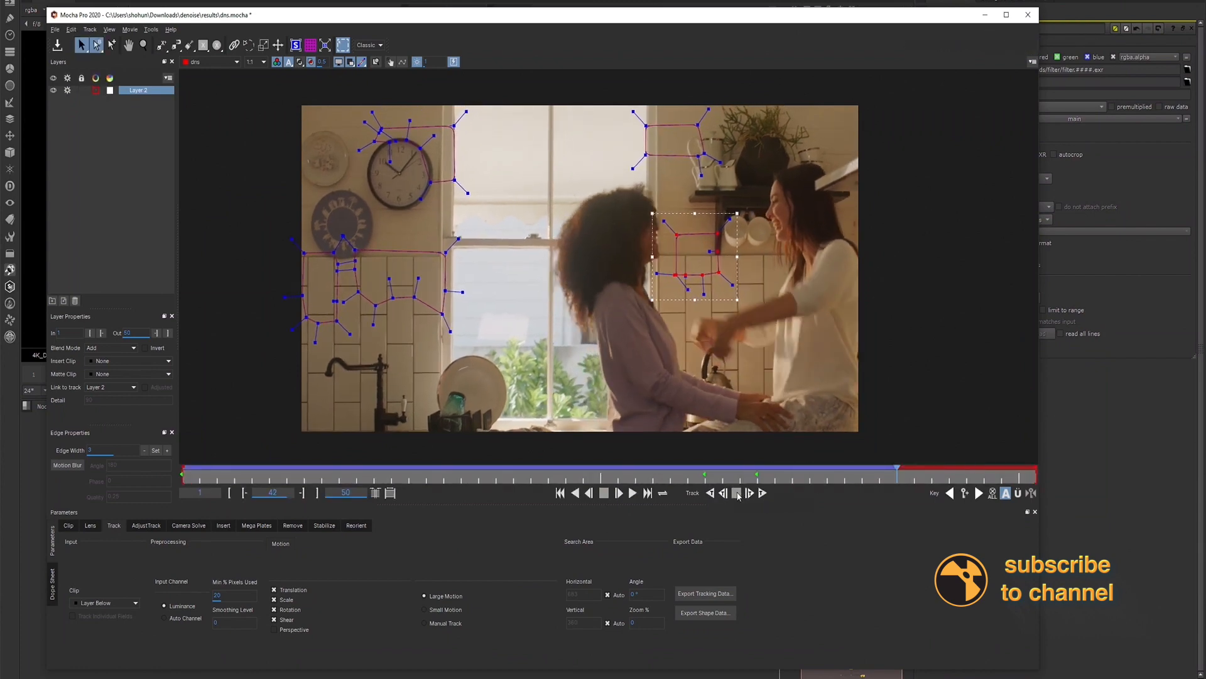
Compare frame 50 with frame 42 to check whether the women's arms cross the tile spline between them.
{"action": "left_click", "coordinate": [627, 199]}
{"action": "left_click_drag", "start_coordinate": [733, 194], "coordinate": [663, 279]}
{"action": "left_click_drag", "start_coordinate": [1015, 476], "coordinate": [1047, 477]}
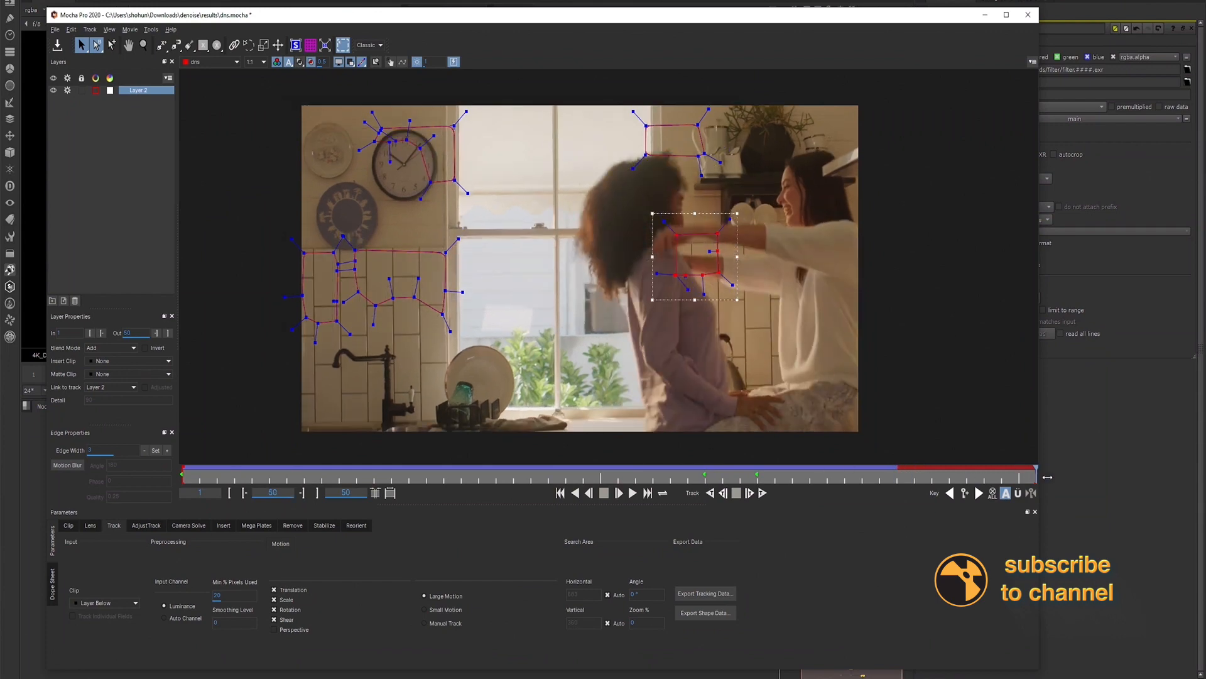
{"action": "left_click", "coordinate": [896, 479]}
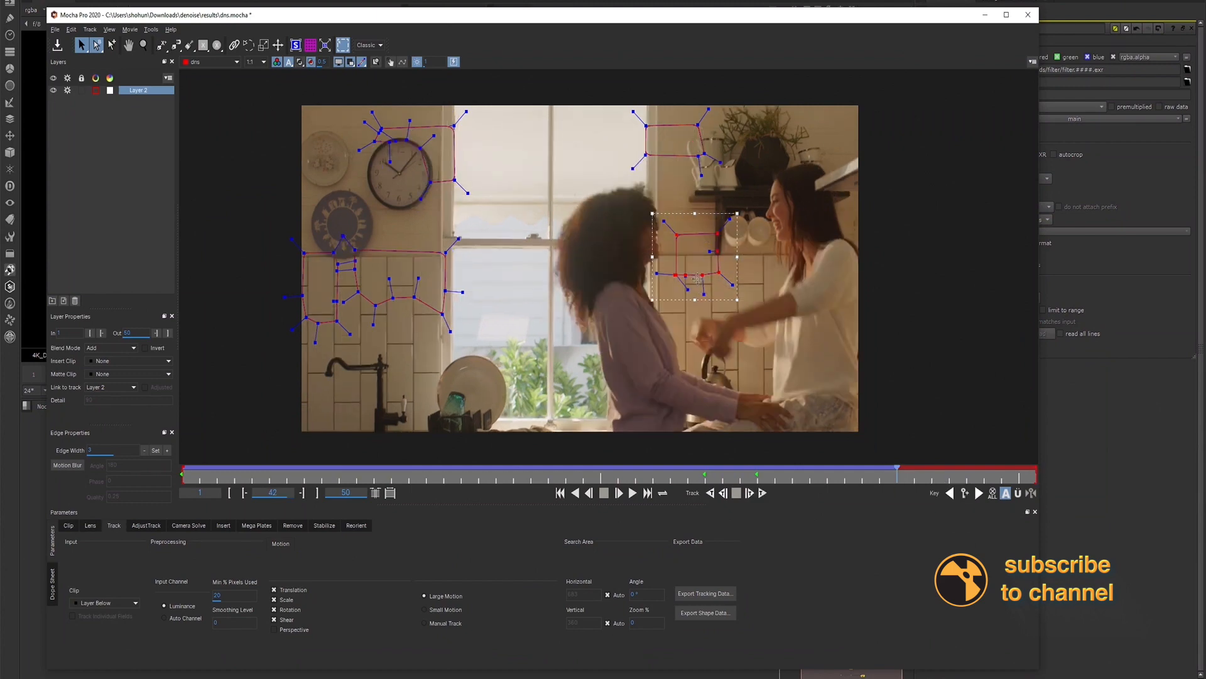
Delete the tile spline between the two women at frame 42 and track Layer 2 forward to the last frame.
{"action": "left_click_drag", "start_coordinate": [608, 184], "coordinate": [777, 313]}
{"action": "key", "text": "Delete"}
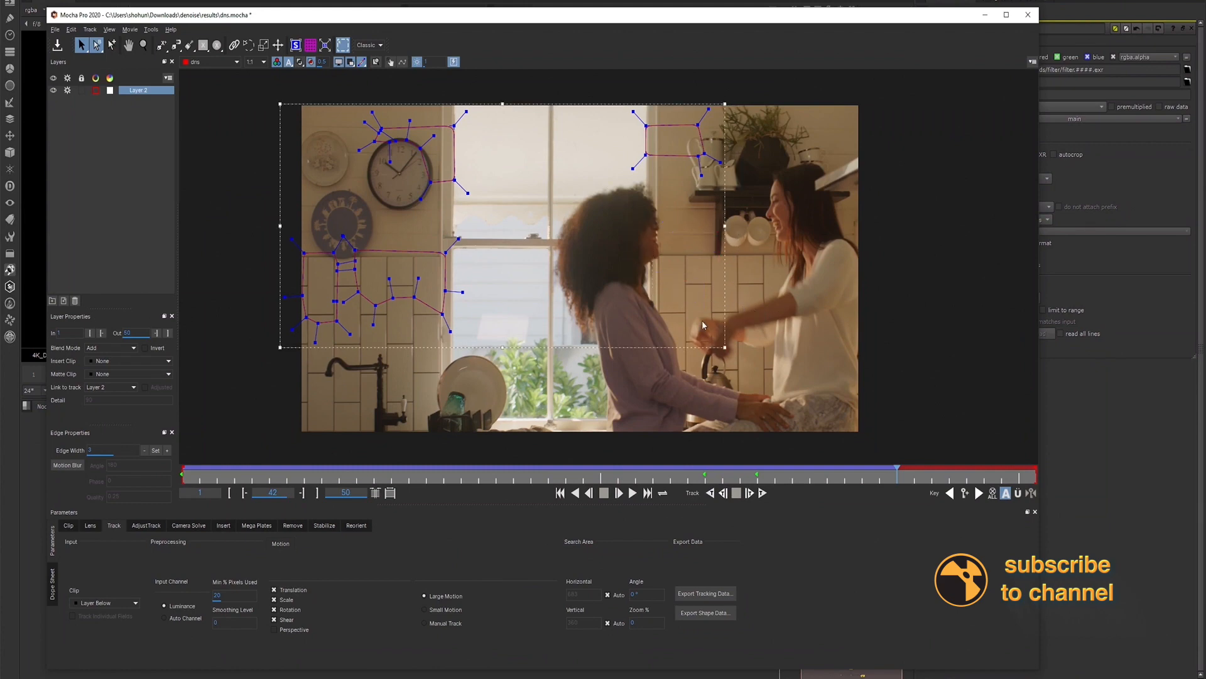
{"action": "left_click", "coordinate": [762, 492]}
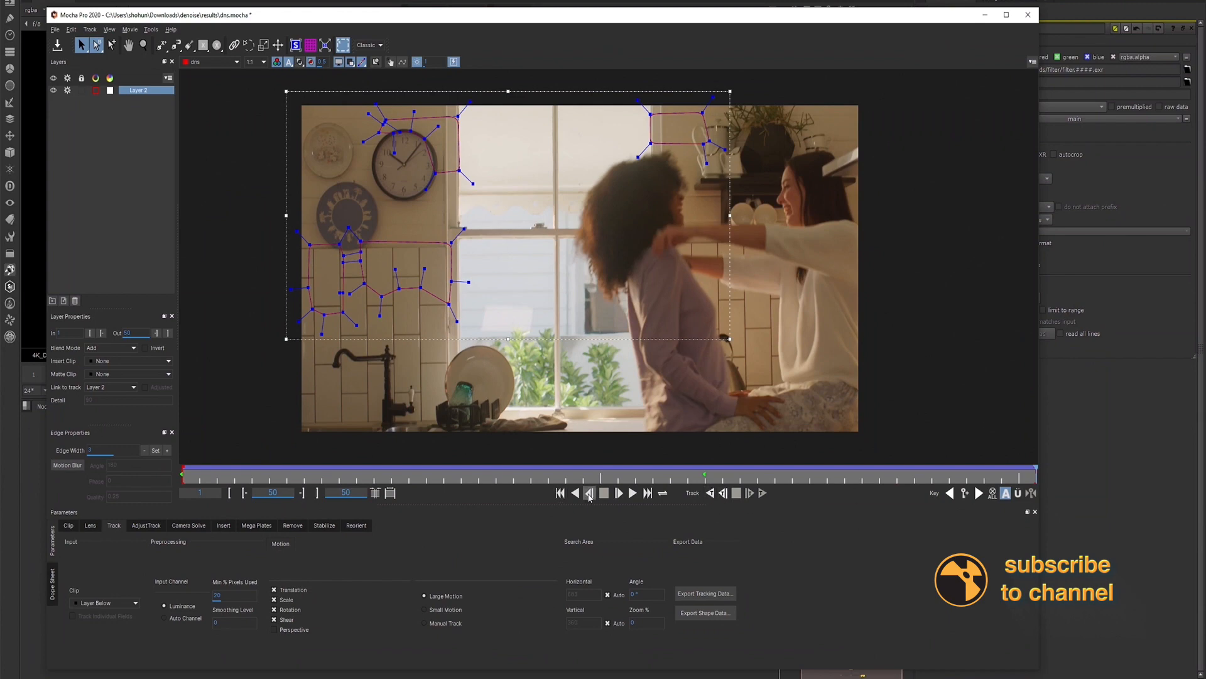
Step back frame by frame from frame 50 to frame 42 to check the tracked shapes against the wall.
{"action": "left_click", "coordinate": [589, 496]}
{"action": "left_click", "coordinate": [589, 496]}
{"action": "left_click", "coordinate": [589, 496]}
{"action": "left_click", "coordinate": [590, 496]}
{"action": "left_click", "coordinate": [589, 496]}
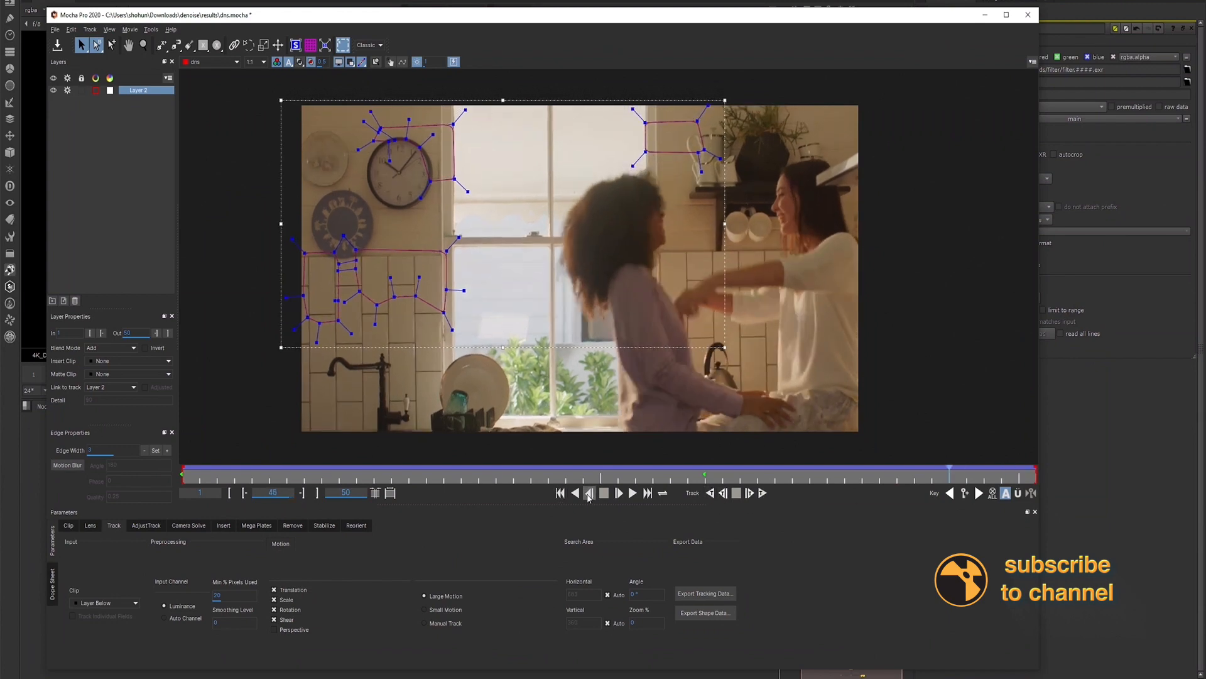
{"action": "left_click", "coordinate": [589, 496]}
{"action": "left_click", "coordinate": [589, 496]}
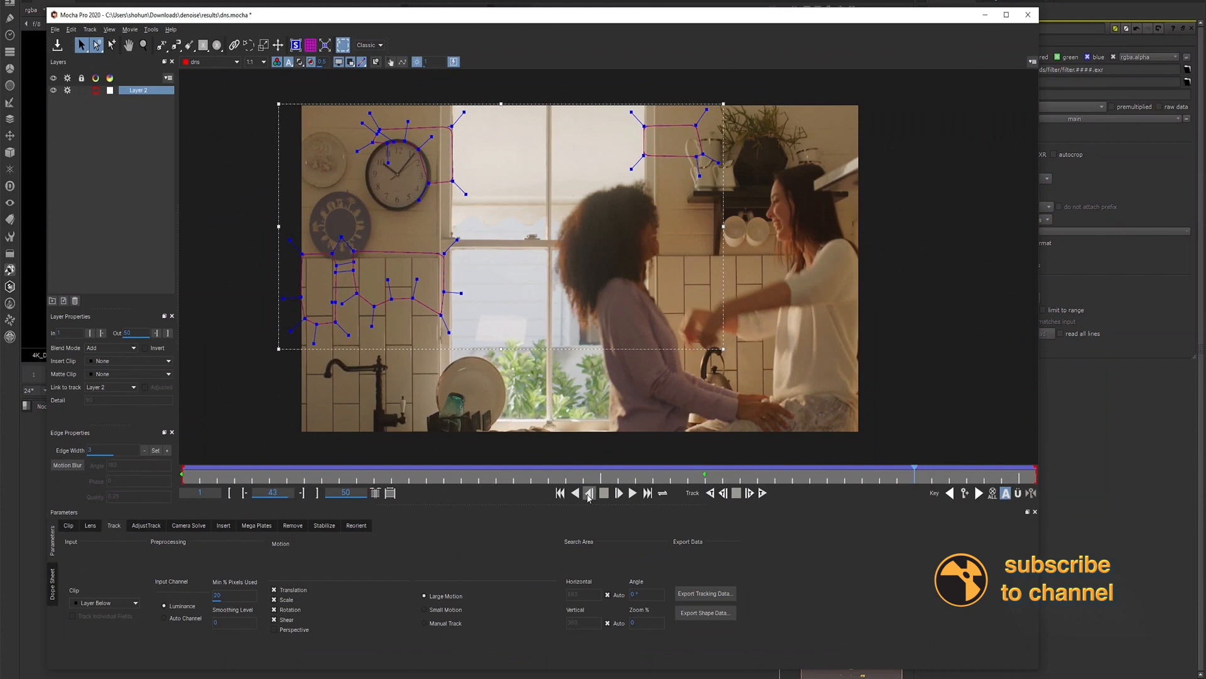
{"action": "left_click", "coordinate": [589, 496]}
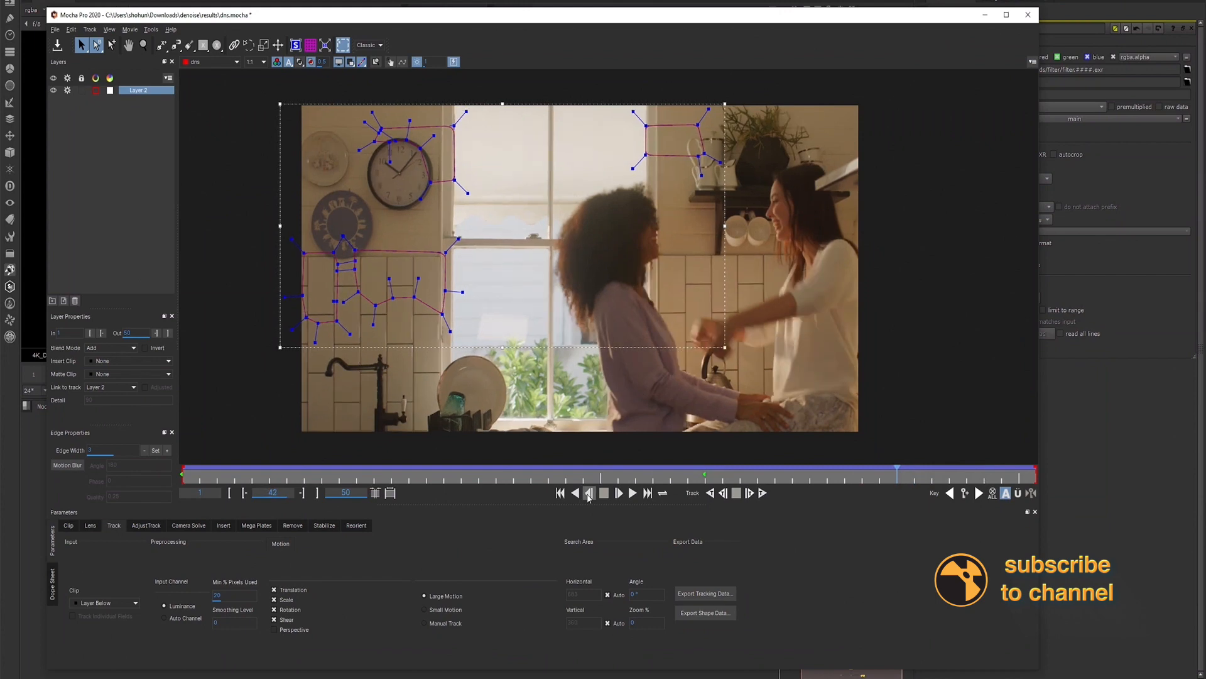
At frame 44, add a small four-point X-spline to Layer 2 on the tiles between the kettle and the woman in white.
{"action": "left_click", "coordinate": [749, 493]}
{"action": "left_click", "coordinate": [748, 495]}
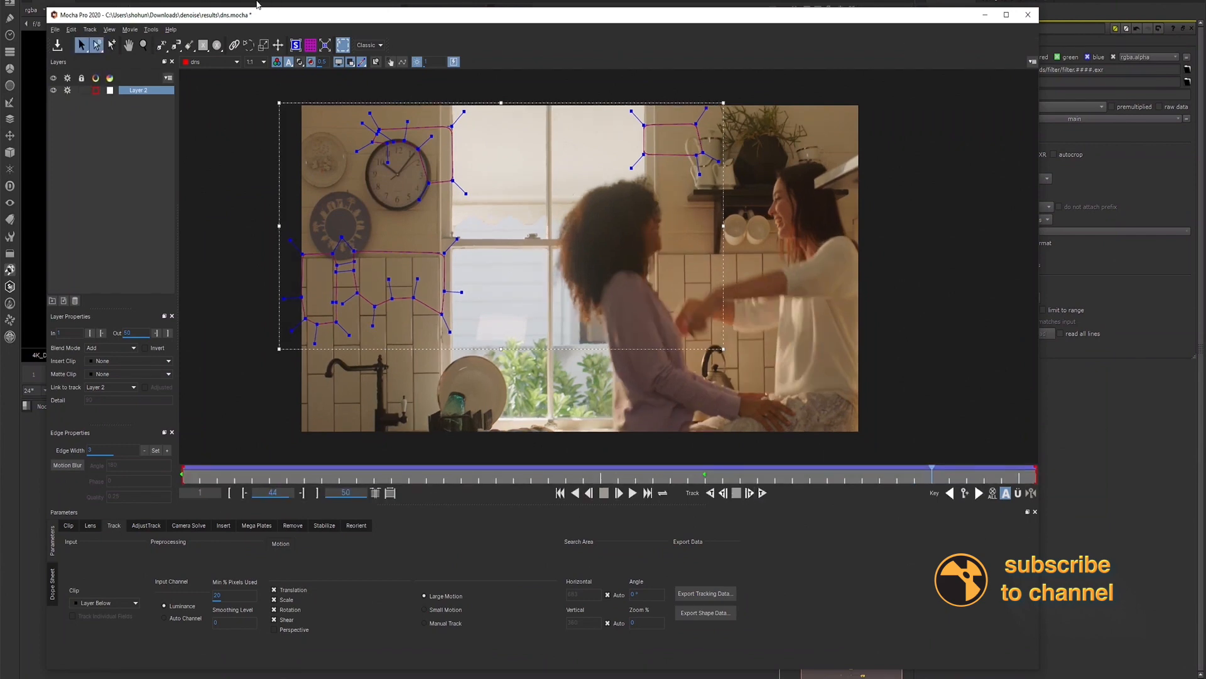
{"action": "left_click", "coordinate": [162, 45]}
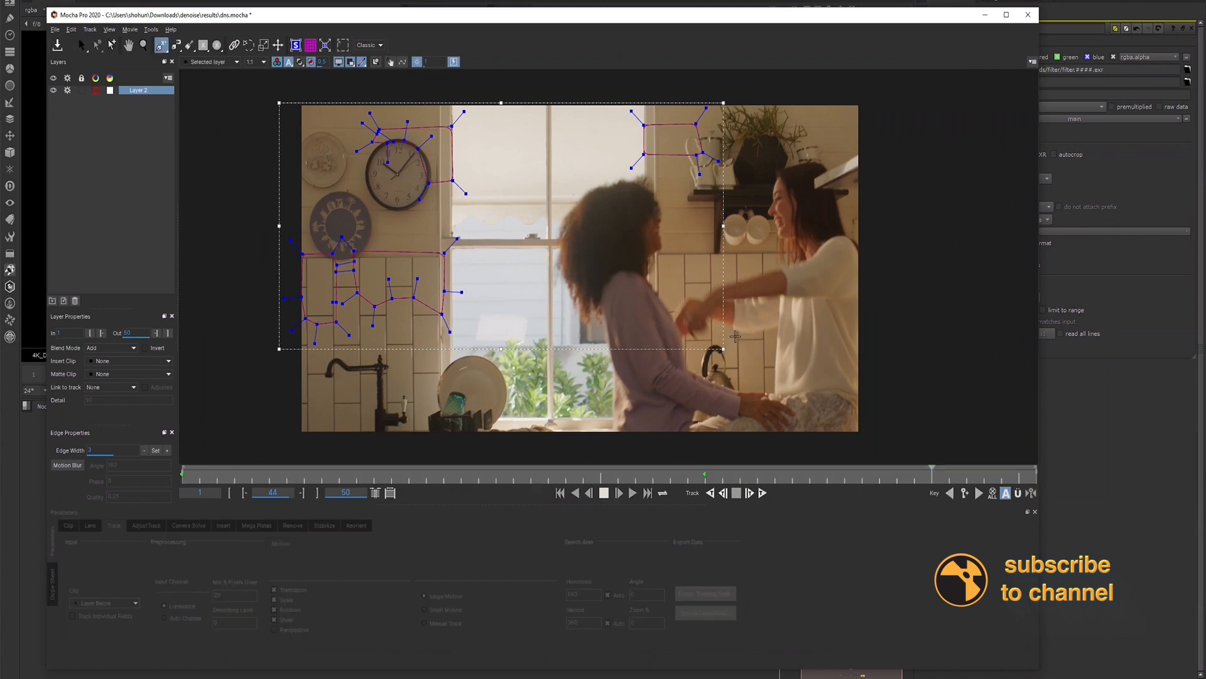
{"action": "left_click", "coordinate": [770, 344]}
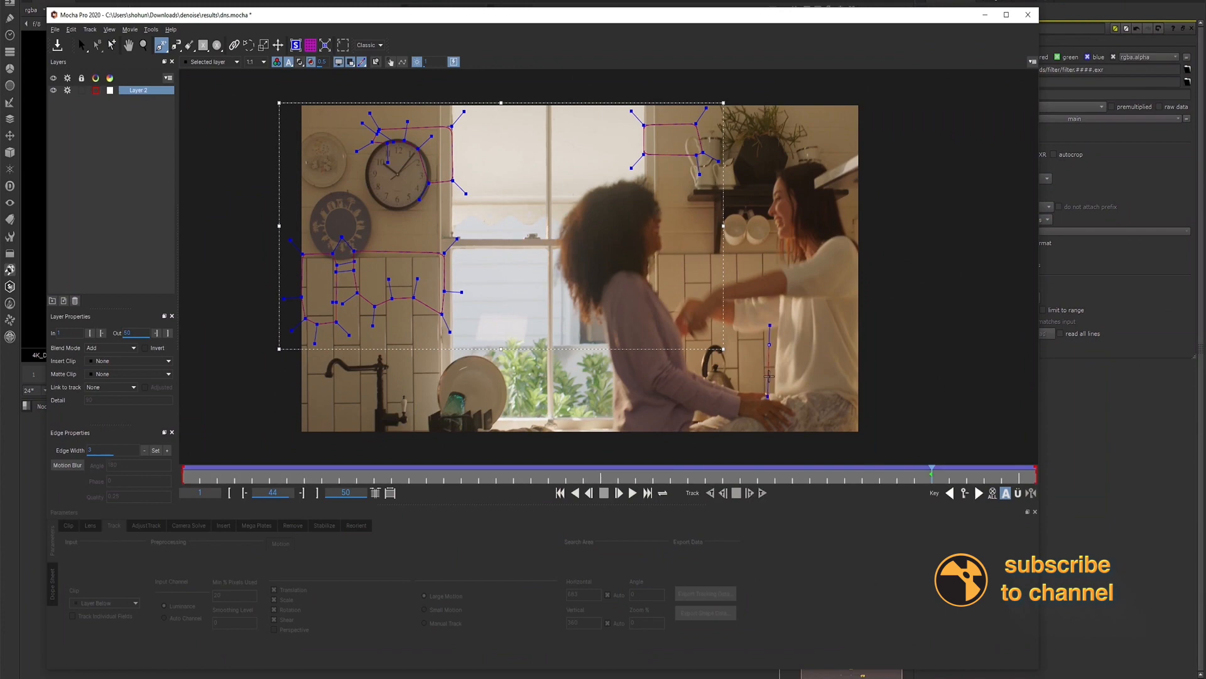
{"action": "left_click", "coordinate": [752, 372]}
{"action": "left_click", "coordinate": [752, 339]}
{"action": "left_click", "coordinate": [769, 345]}
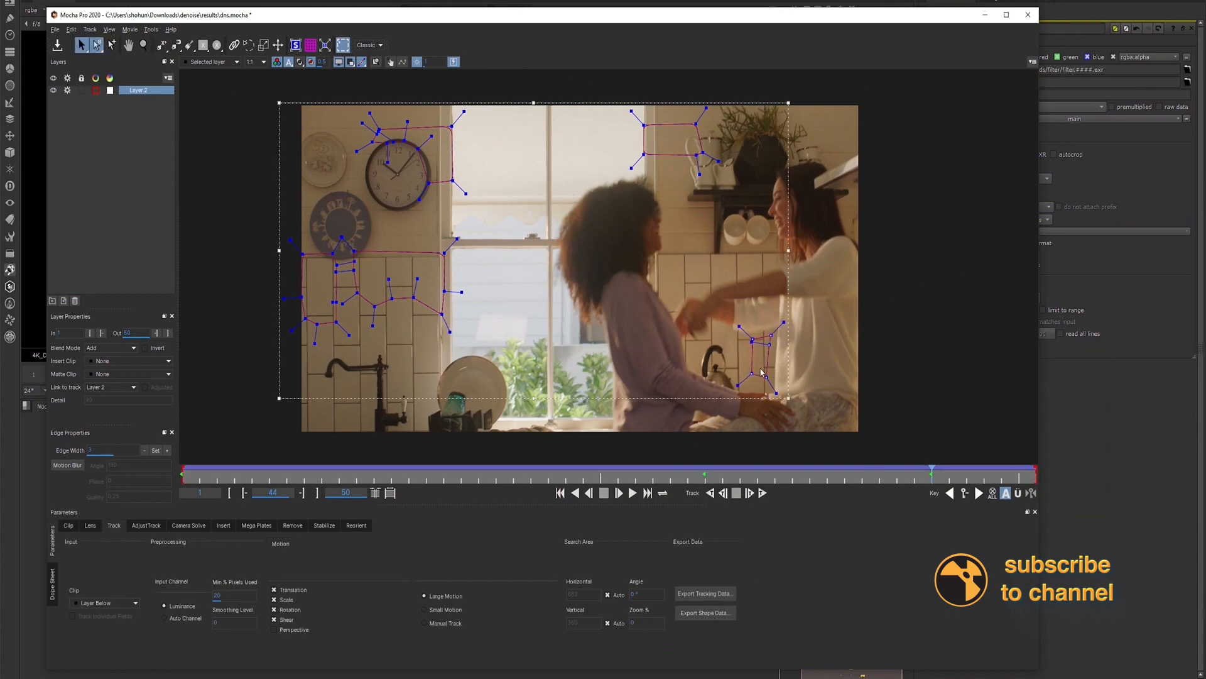
{"action": "left_click", "coordinate": [723, 493]}
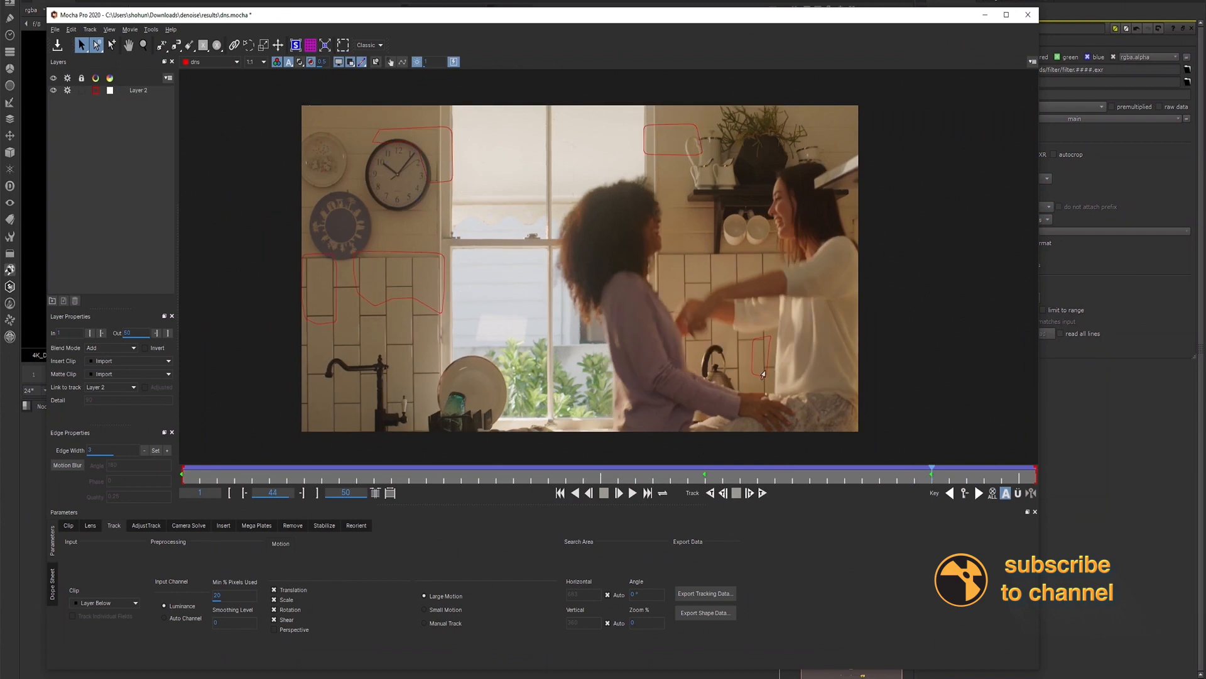
{"action": "left_click", "coordinate": [762, 375]}
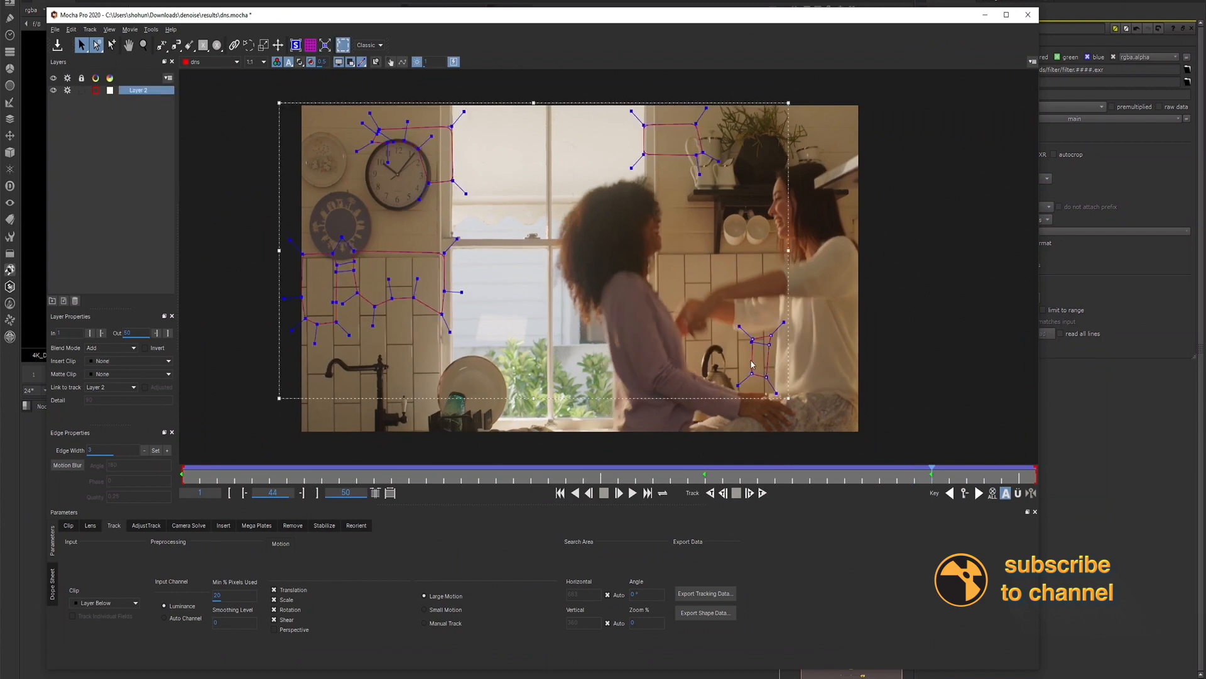
Show the planar grid and scrub from frame 44 to frame 1 and back to check how the track holds on the wall.
{"action": "left_click", "coordinate": [312, 46]}
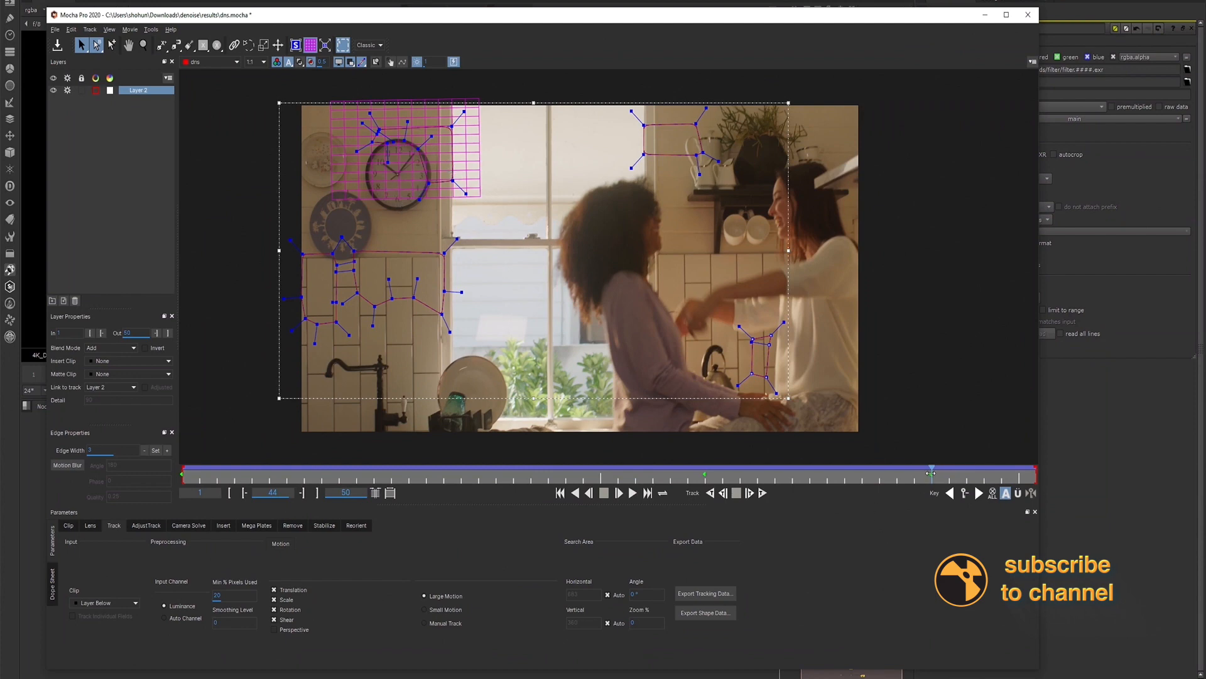
{"action": "left_click_drag", "start_coordinate": [930, 473], "coordinate": [155, 450]}
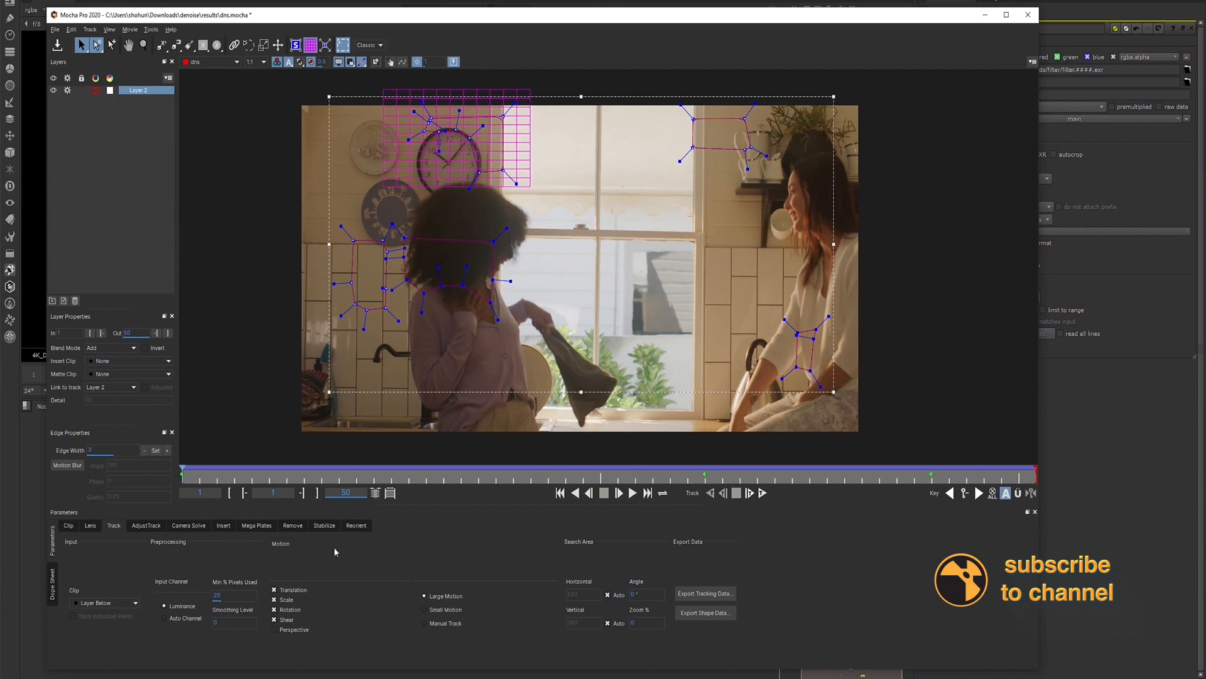
{"action": "left_click_drag", "start_coordinate": [205, 476], "coordinate": [706, 480]}
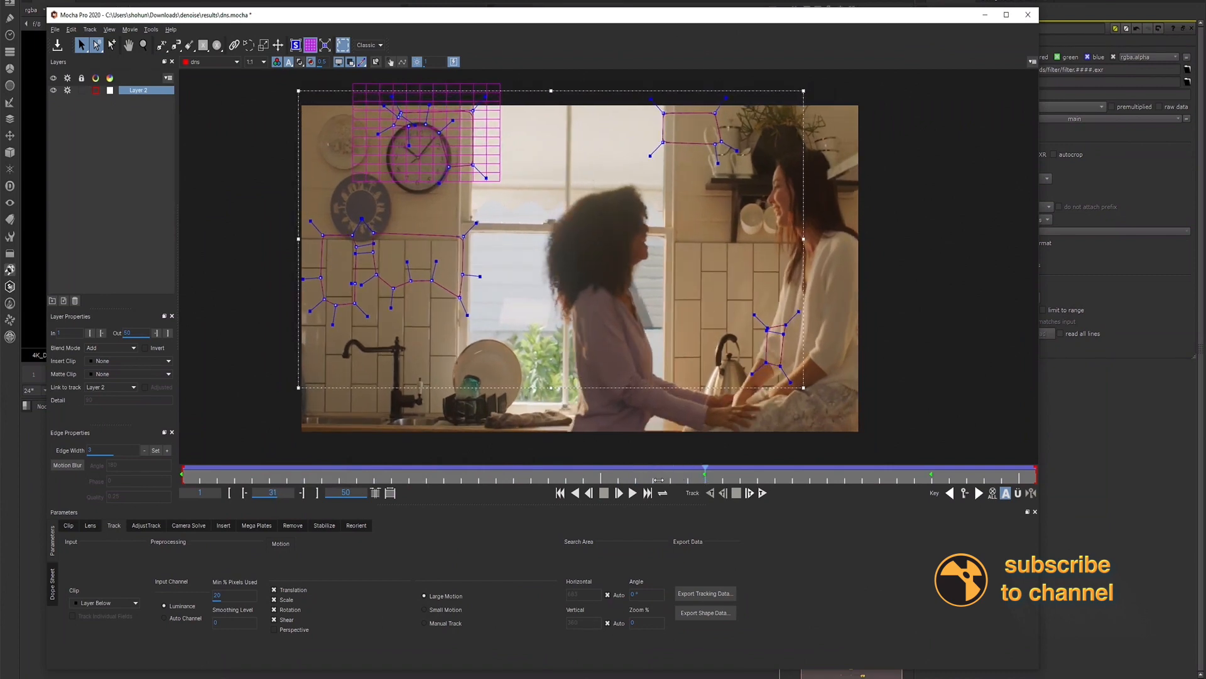
{"action": "left_click_drag", "start_coordinate": [318, 461], "coordinate": [230, 457]}
{"action": "left_click_drag", "start_coordinate": [318, 471], "coordinate": [931, 495]}
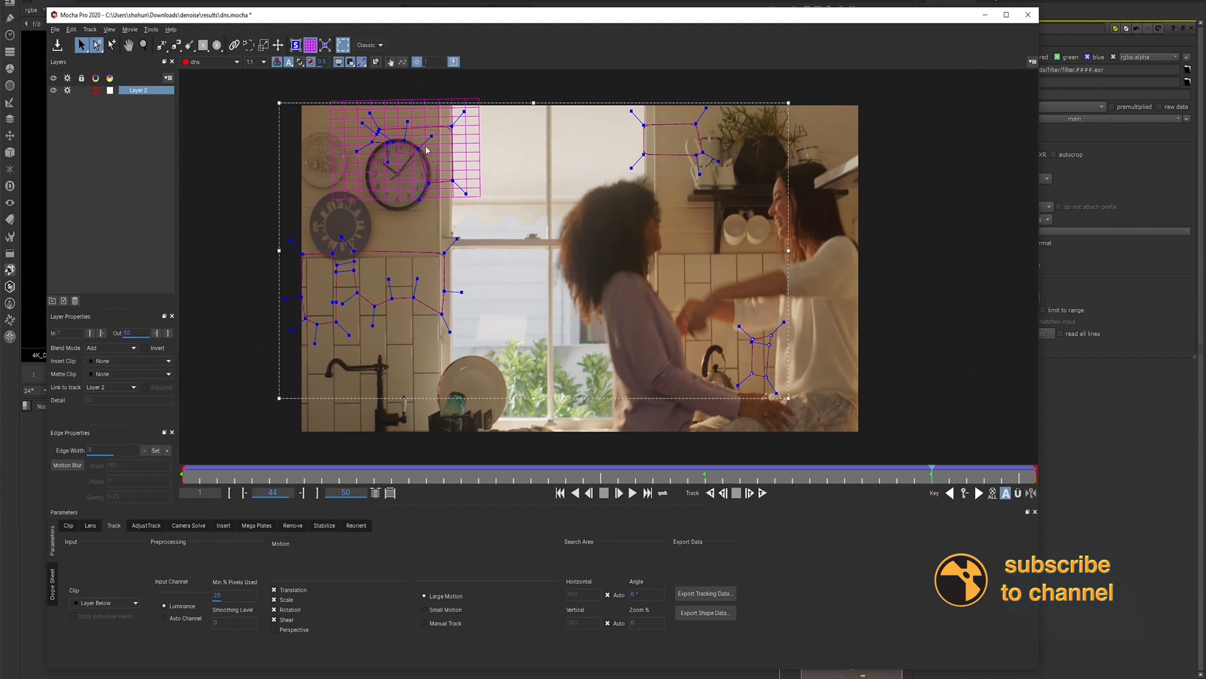
Track Layer 2 forward from frame 44 to 50, narrowing the small tile spline beside the woman in white at frame 47.
{"action": "left_click", "coordinate": [749, 494]}
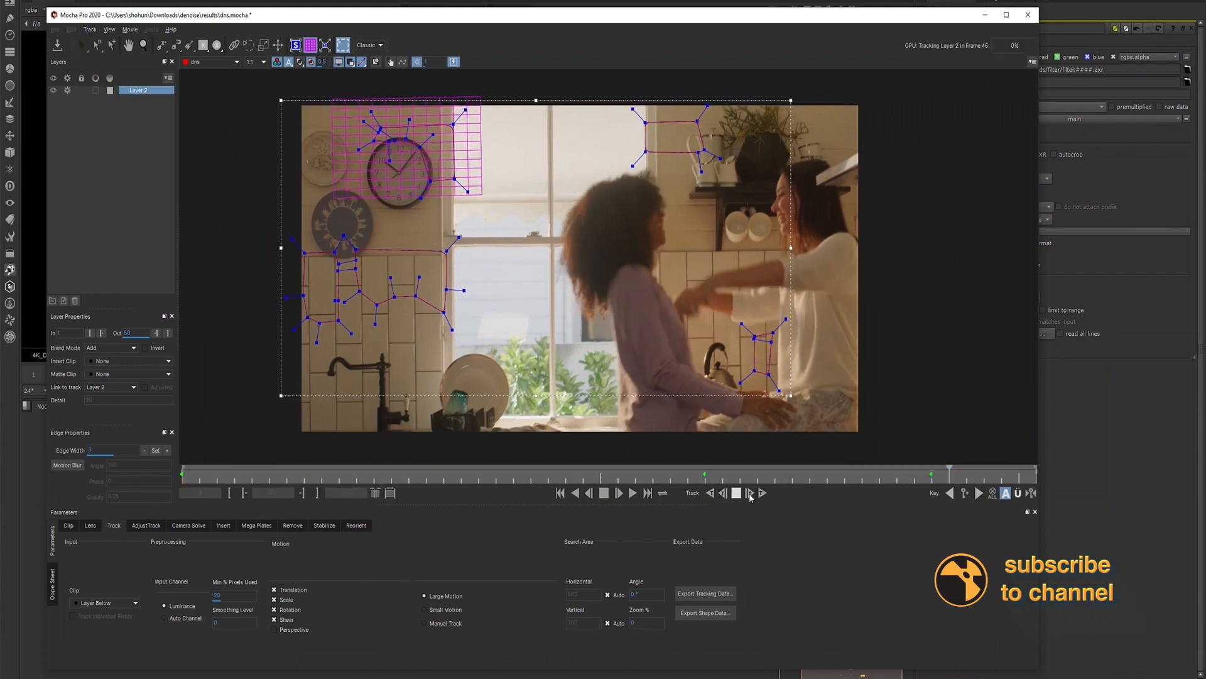
{"action": "left_click", "coordinate": [749, 494]}
{"action": "mouse_move", "coordinate": [776, 327]}
{"action": "left_mouse_down"}
{"action": "mouse_move", "coordinate": [756, 351]}
{"action": "mouse_move", "coordinate": [758, 321]}
{"action": "mouse_move", "coordinate": [771, 322]}
{"action": "left_mouse_up"}
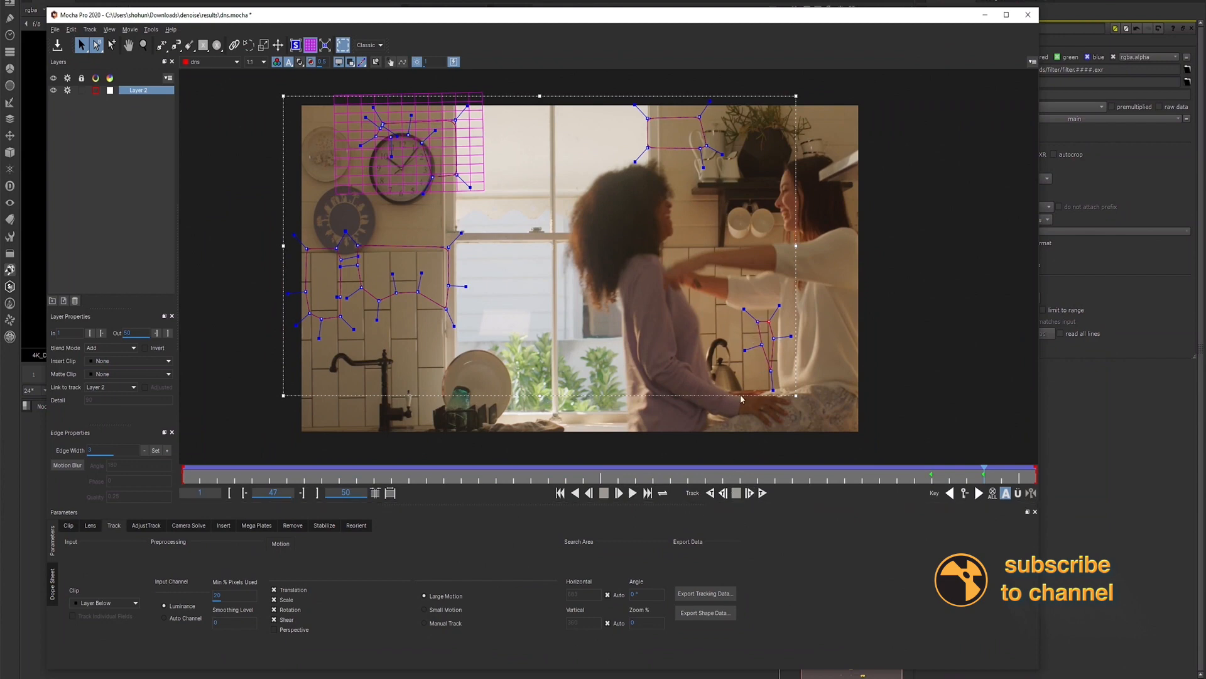
{"action": "left_click", "coordinate": [750, 493]}
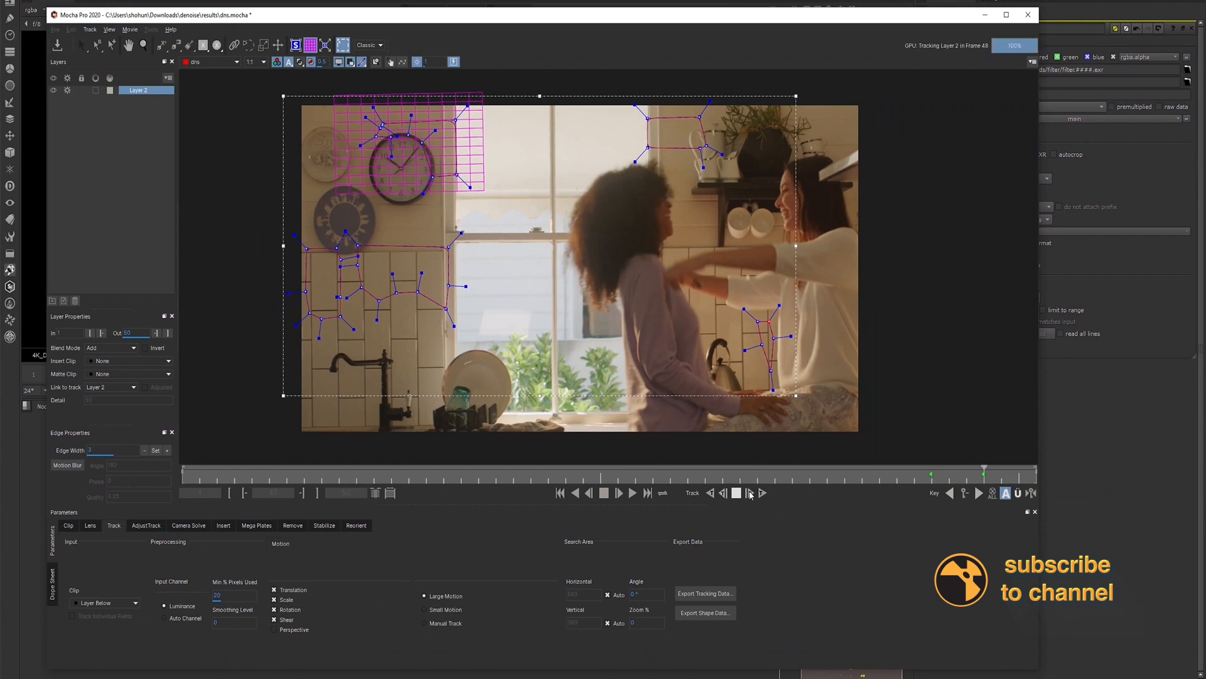
{"action": "left_click", "coordinate": [750, 493]}
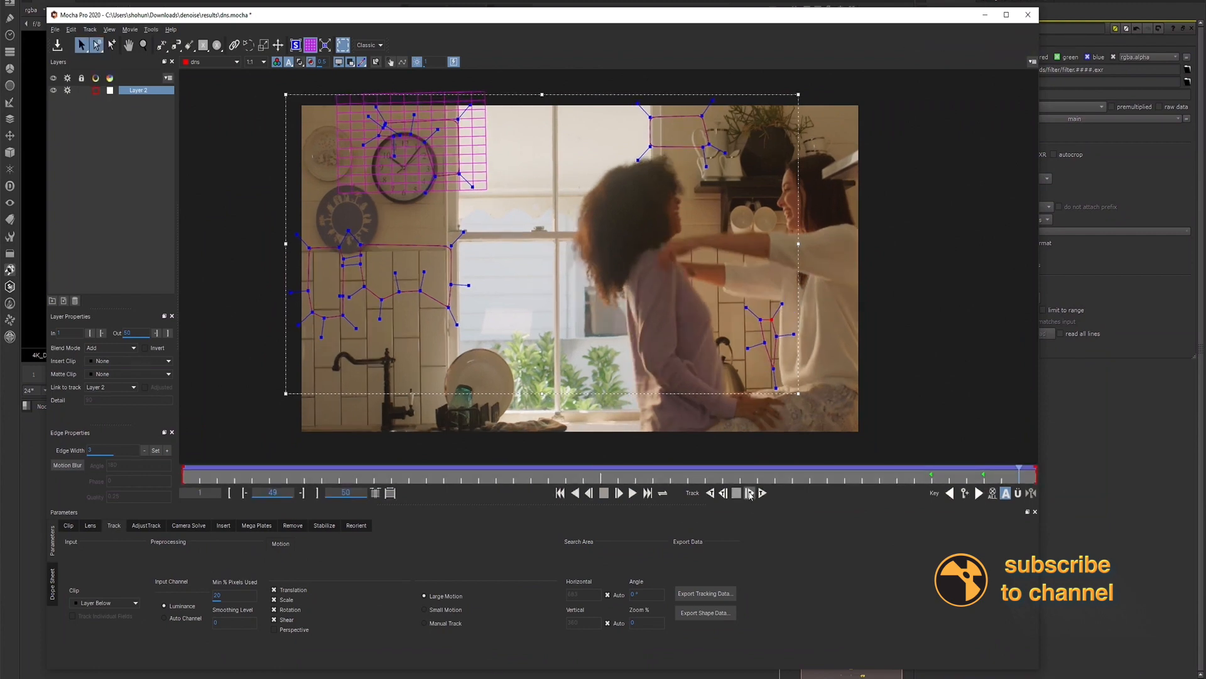
{"action": "left_click", "coordinate": [749, 493]}
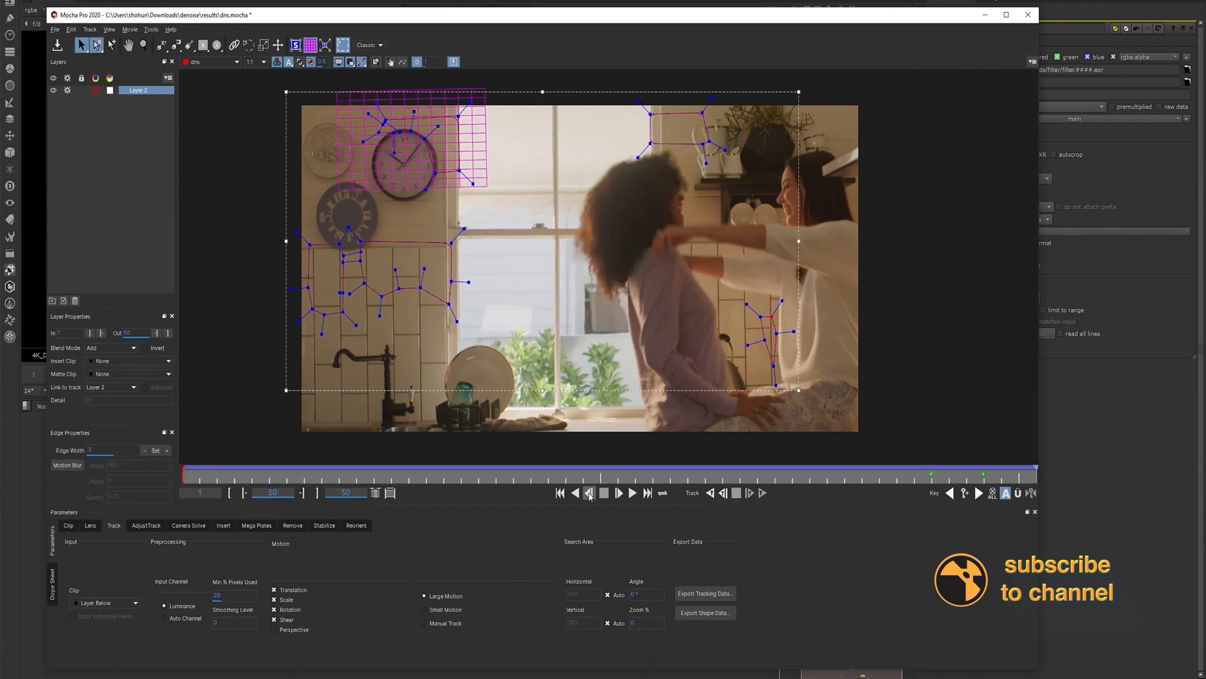
Step back from frame 50 to frame 42 and play the clip to review the tracked splines and grid.
{"action": "left_click", "coordinate": [590, 493]}
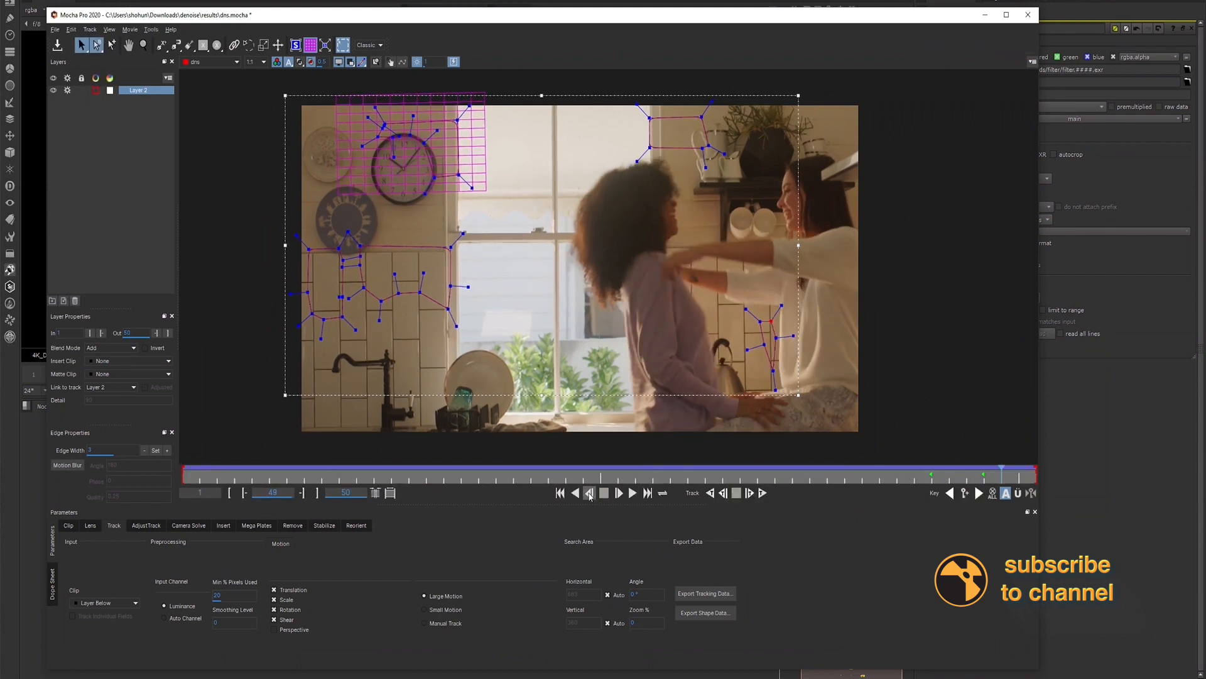
{"action": "left_click", "coordinate": [590, 492]}
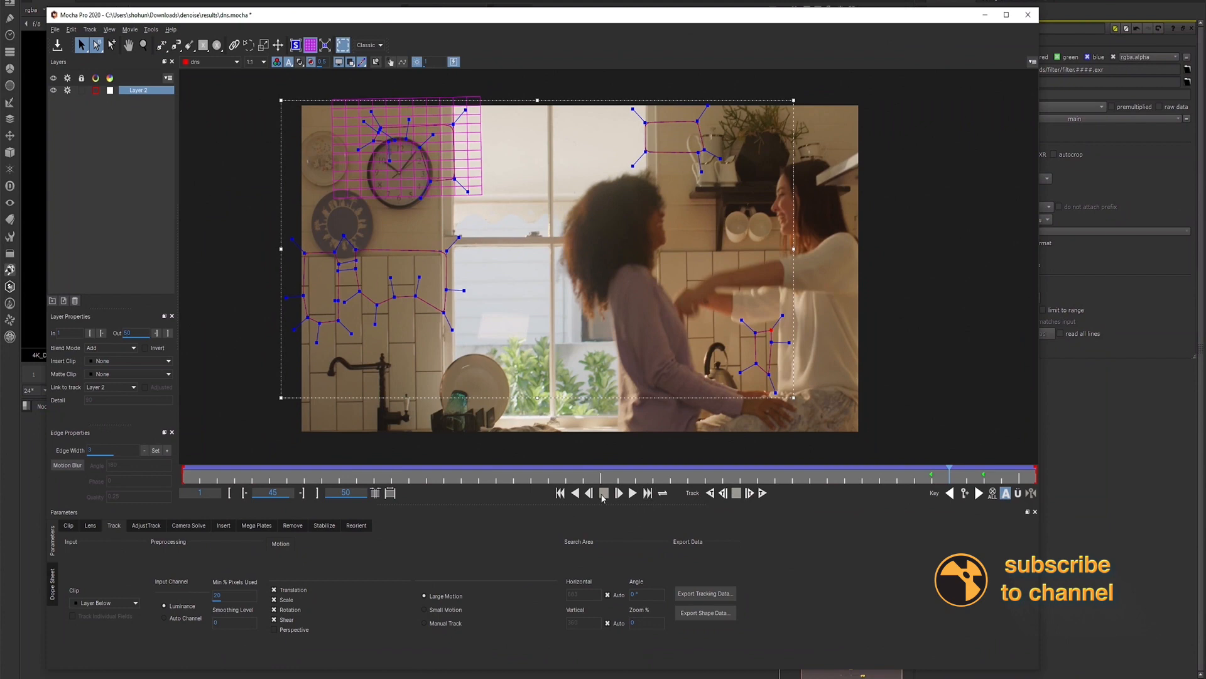
{"action": "left_click", "coordinate": [590, 492]}
{"action": "left_click", "coordinate": [589, 493]}
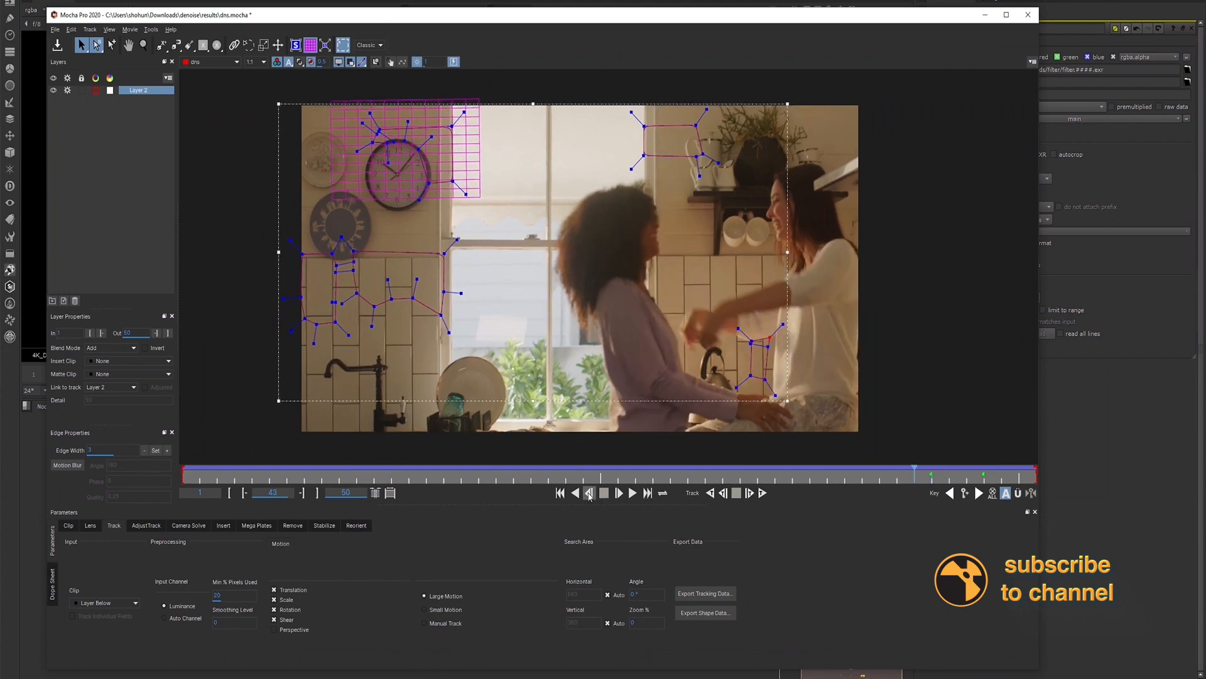
{"action": "left_click", "coordinate": [590, 493]}
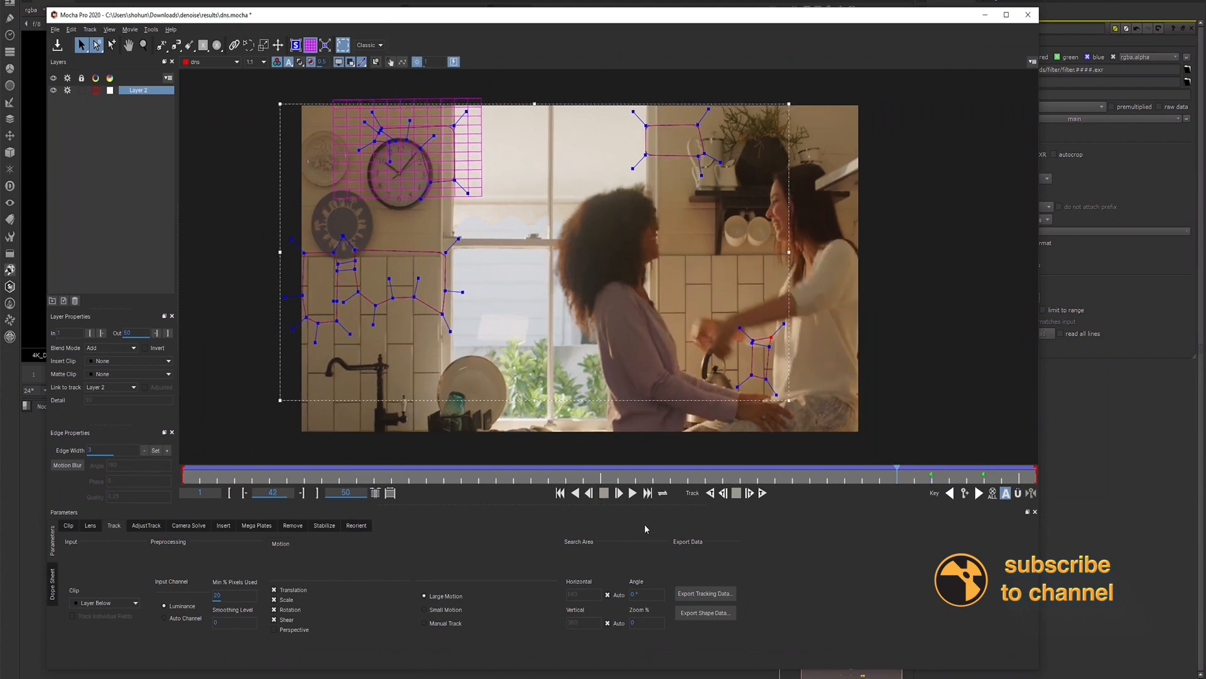
{"action": "left_click", "coordinate": [619, 492]}
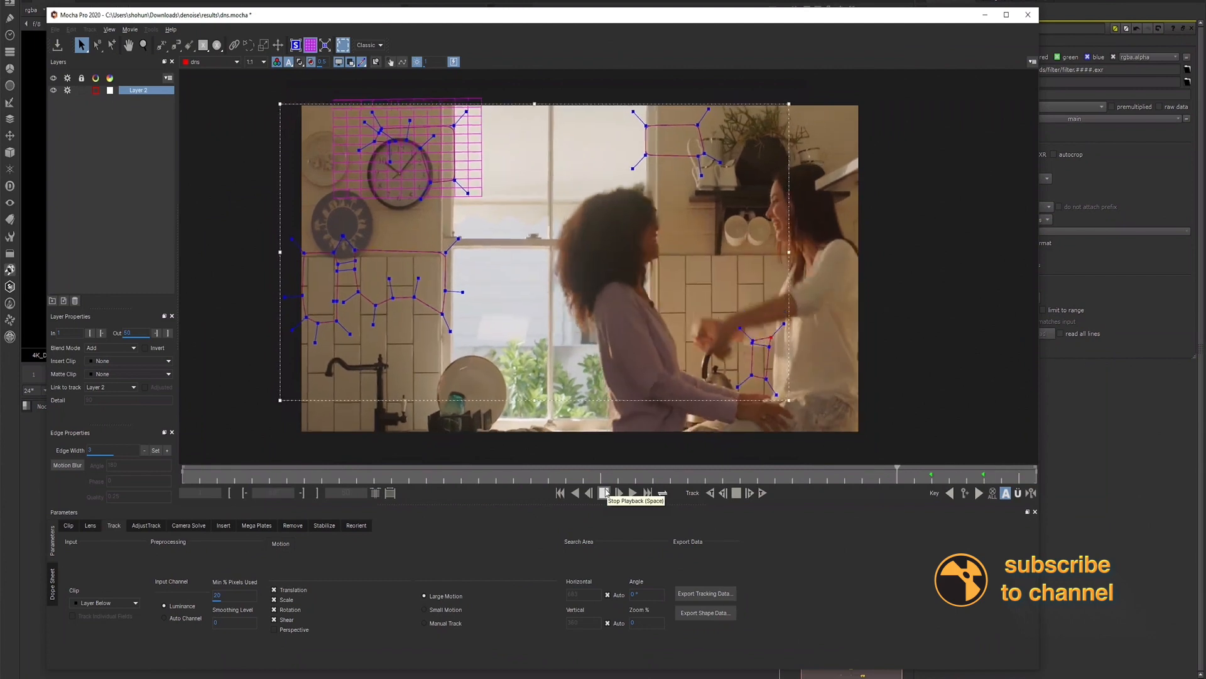
{"action": "left_click", "coordinate": [602, 494]}
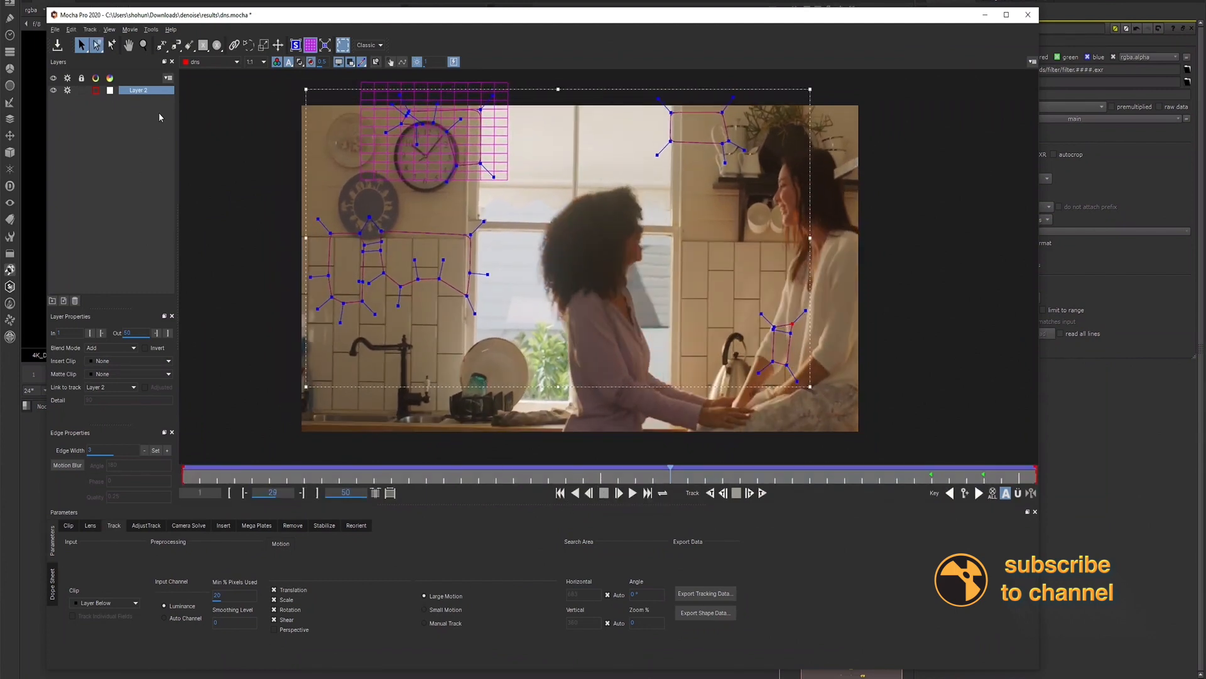
Rename Layer 2 as track and duplicate it.
{"action": "double_click", "coordinate": [141, 91]}
{"action": "type", "text": "track"}
{"action": "left_click", "coordinate": [145, 156]}
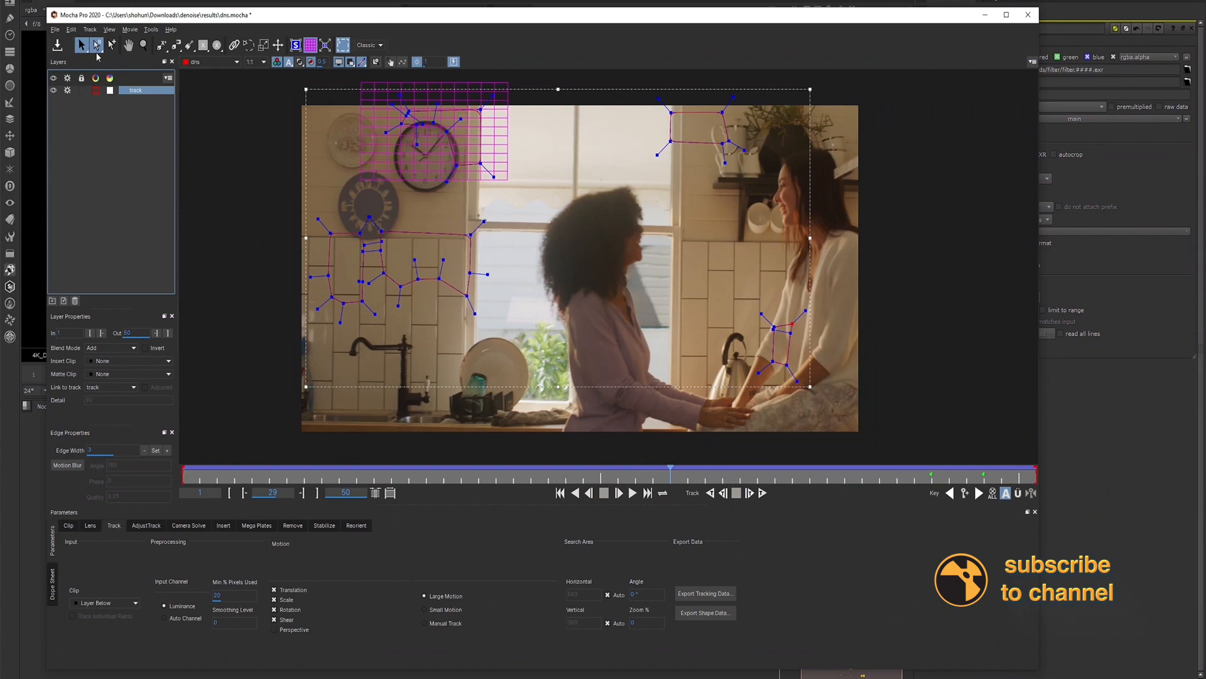
{"action": "right_click", "coordinate": [138, 93]}
{"action": "left_click", "coordinate": [158, 133]}
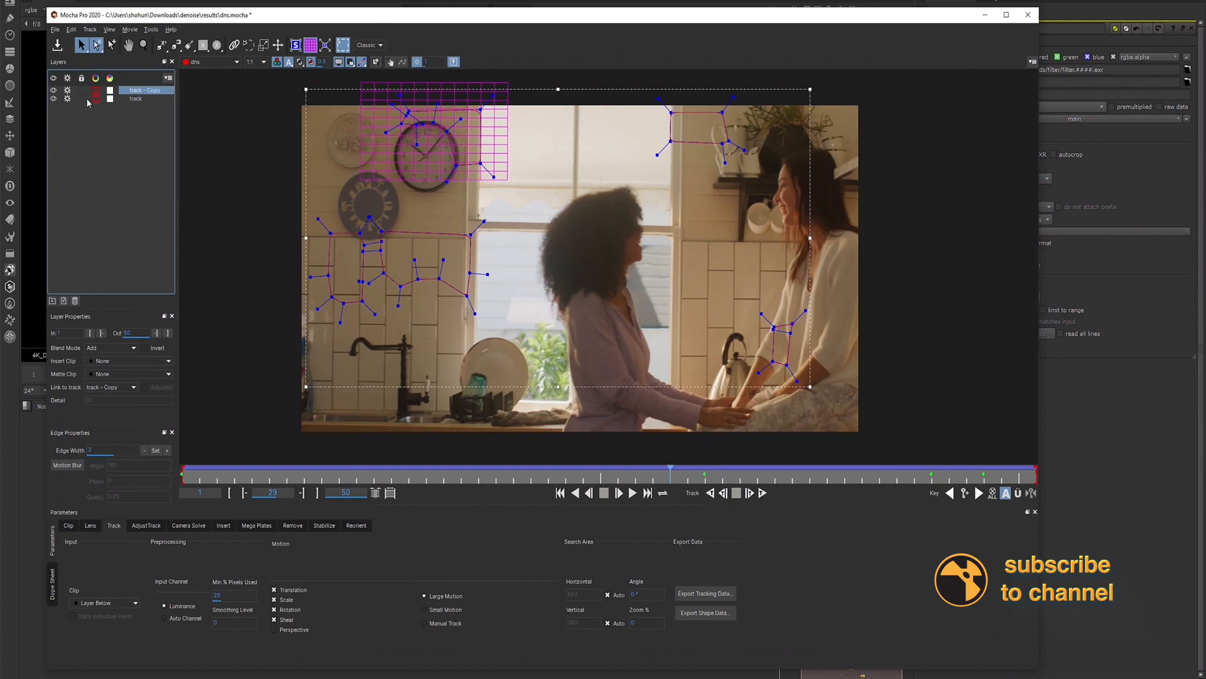
View the export formats for the track layer's tracking data, including Nuke Corner Pin, and close the export without saving.
{"action": "left_click", "coordinate": [135, 99]}
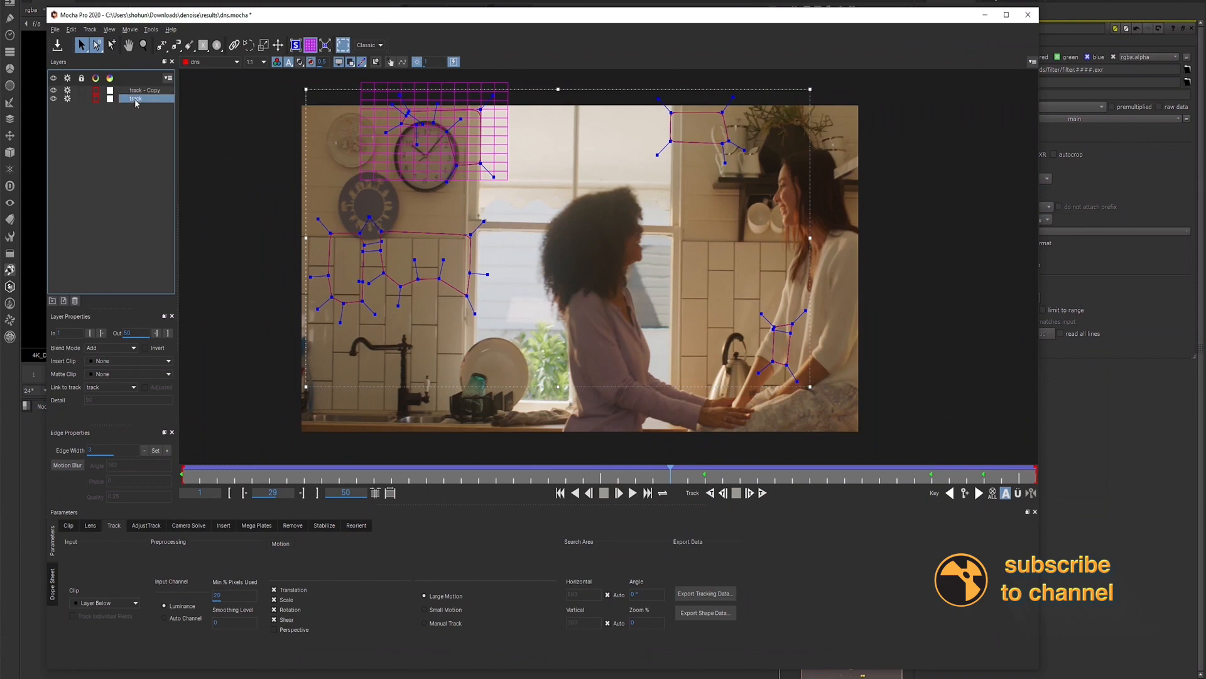
{"action": "left_click", "coordinate": [718, 595]}
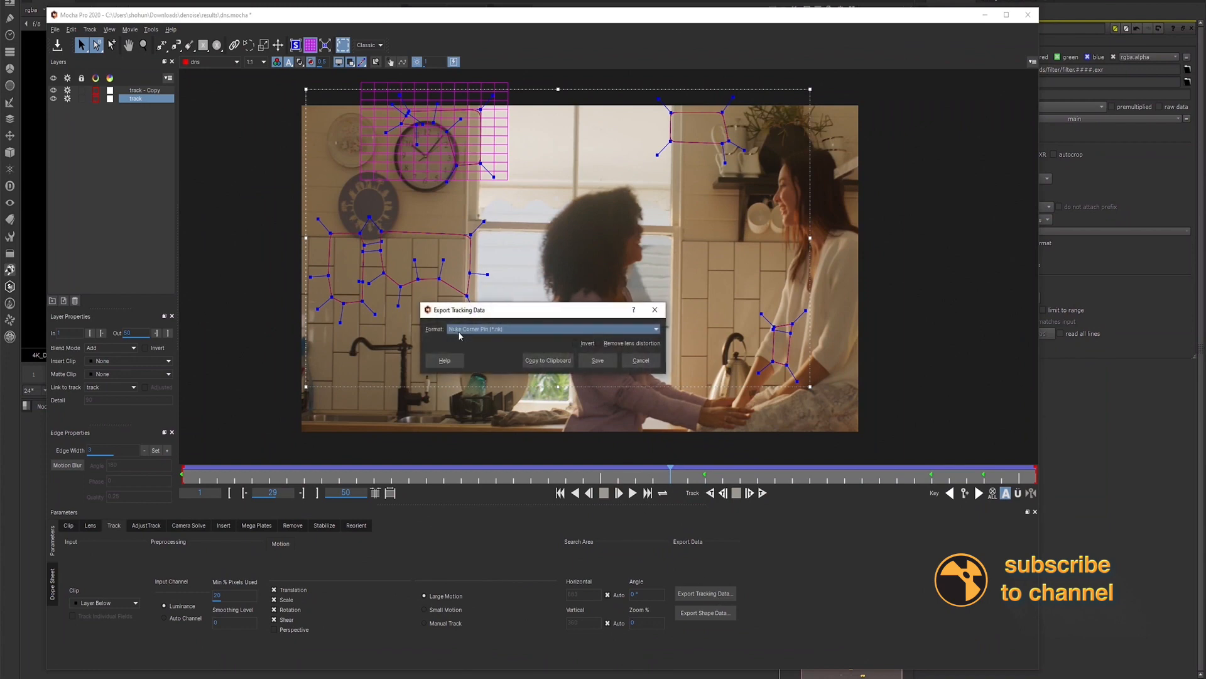
{"action": "left_click", "coordinate": [459, 336]}
{"action": "left_click", "coordinate": [467, 404]}
{"action": "left_click", "coordinate": [655, 309]}
Turn off visibility and processing of the original track layer and rename its copy as CPstart.
{"action": "left_click", "coordinate": [53, 98]}
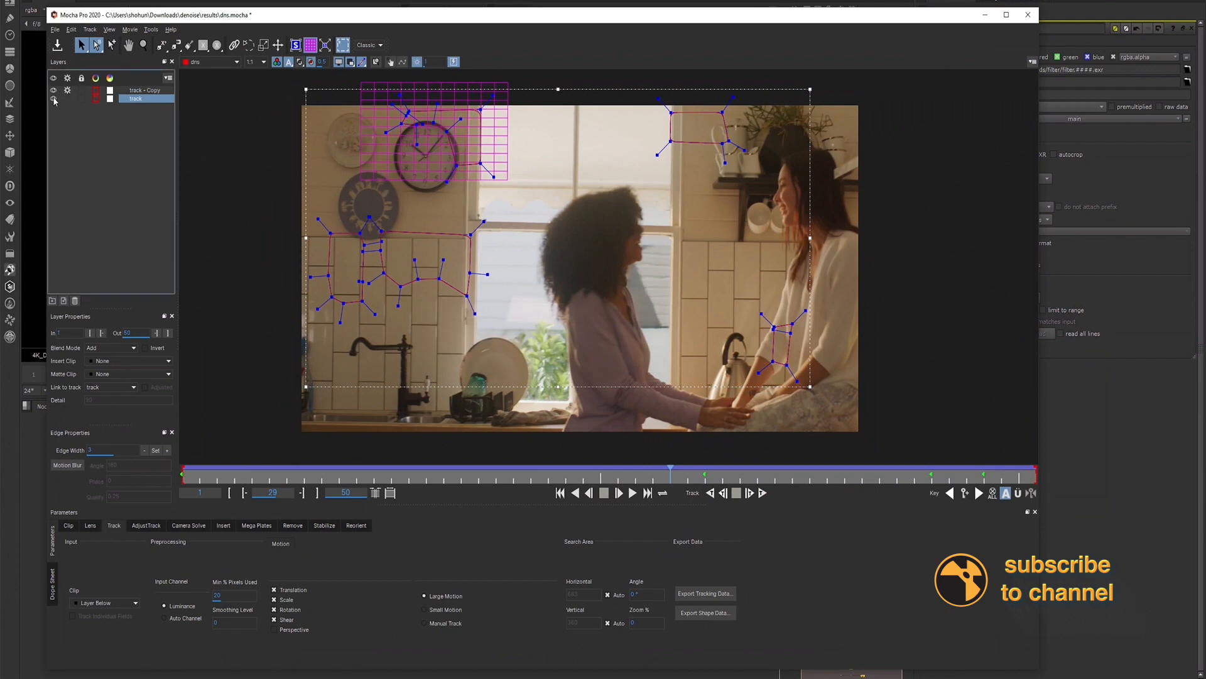
{"action": "double_click", "coordinate": [141, 93]}
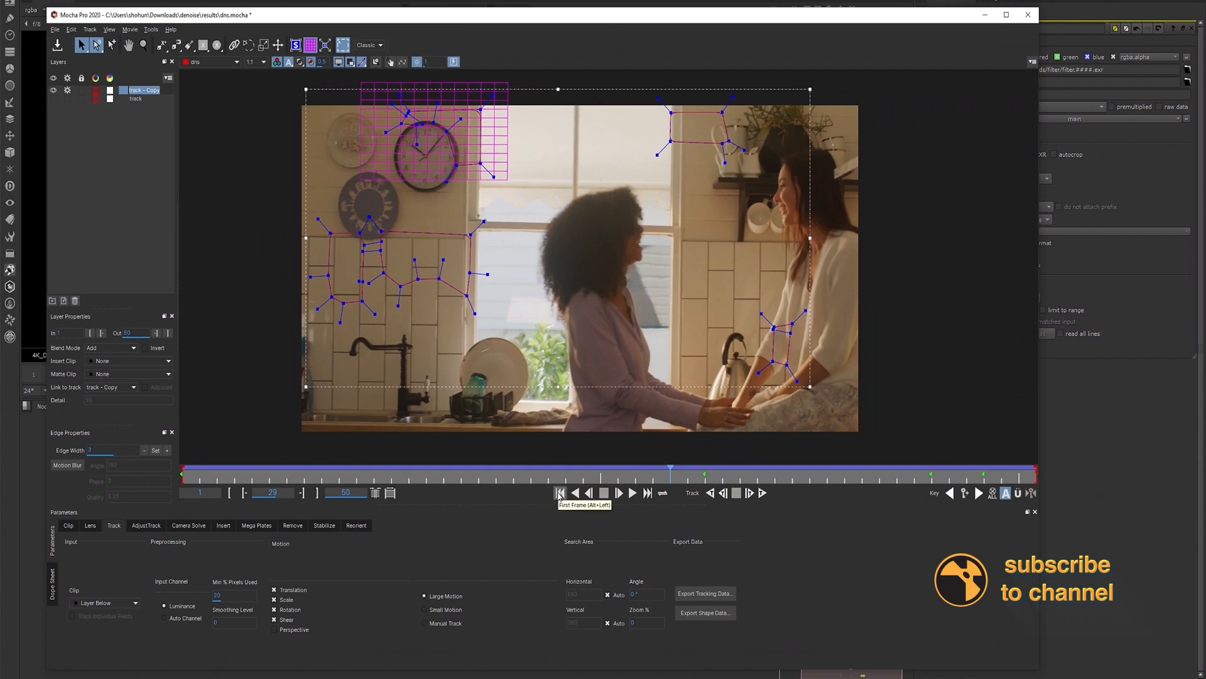
{"action": "double_click", "coordinate": [136, 90]}
{"action": "left_click_drag", "start_coordinate": [166, 92], "coordinate": [110, 90]}
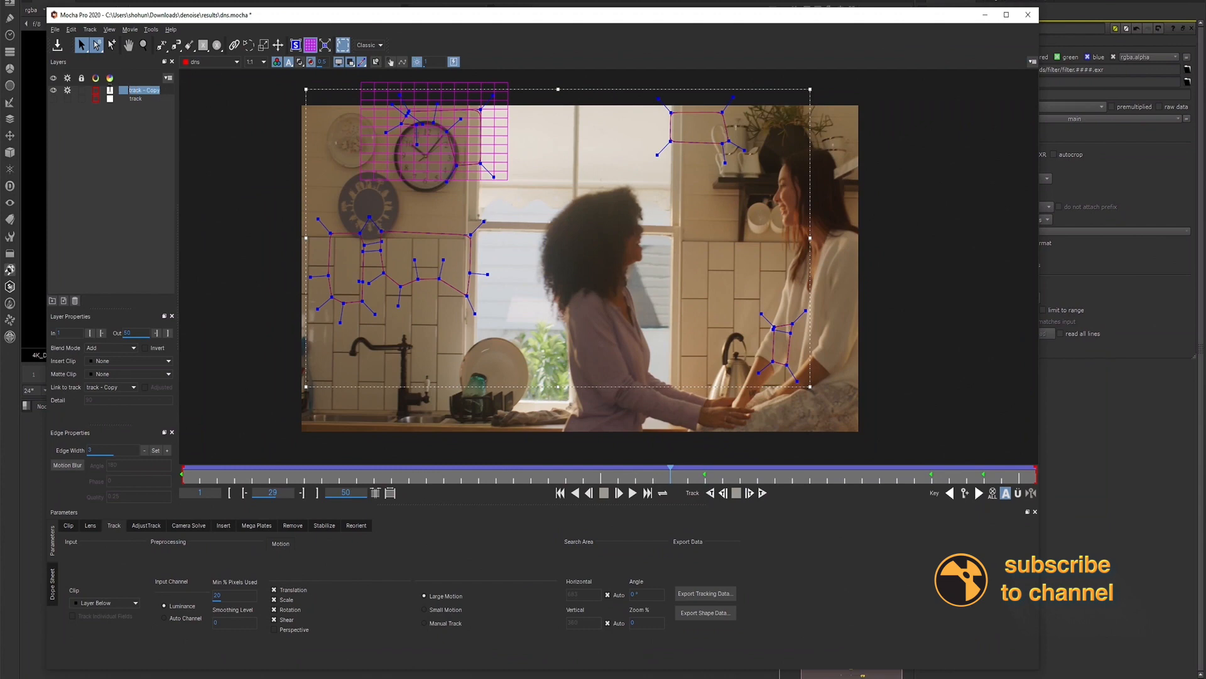
{"action": "type", "text": "c"}
{"action": "type", "text": "Pstart"}
{"action": "key", "text": "Return"}
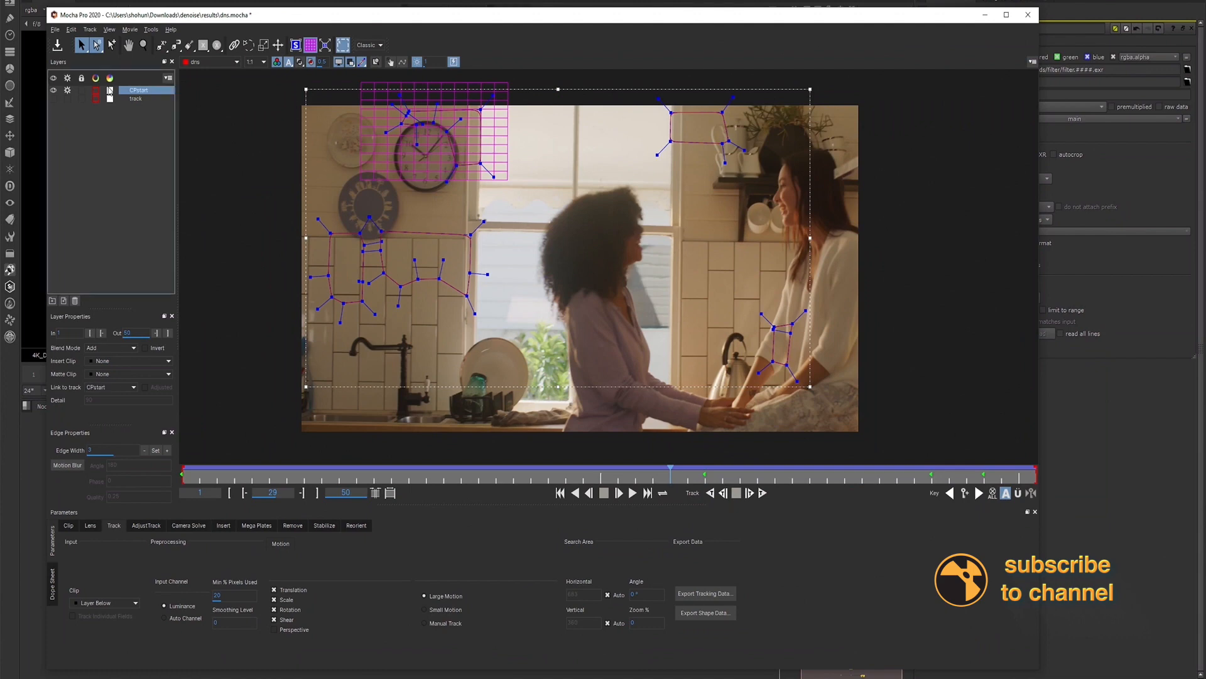
Go to frame 1, hide the planar grid and show the planar surface of the CPstart layer.
{"action": "left_click", "coordinate": [601, 475]}
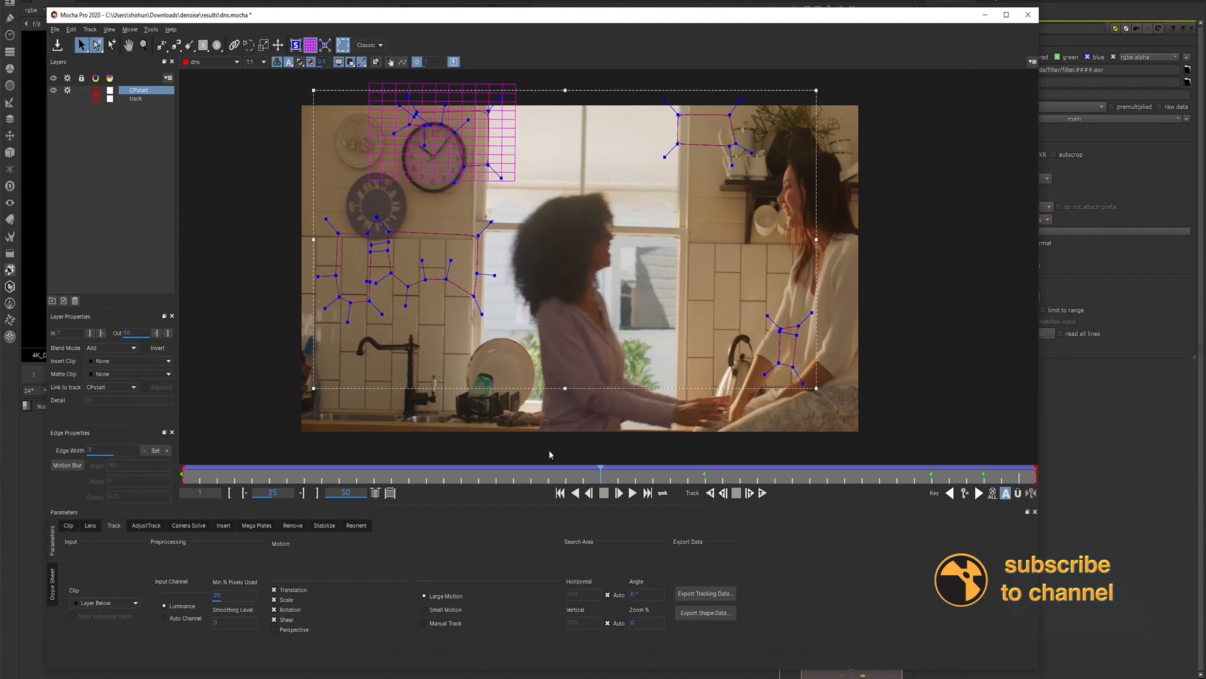
{"action": "left_click", "coordinate": [560, 492]}
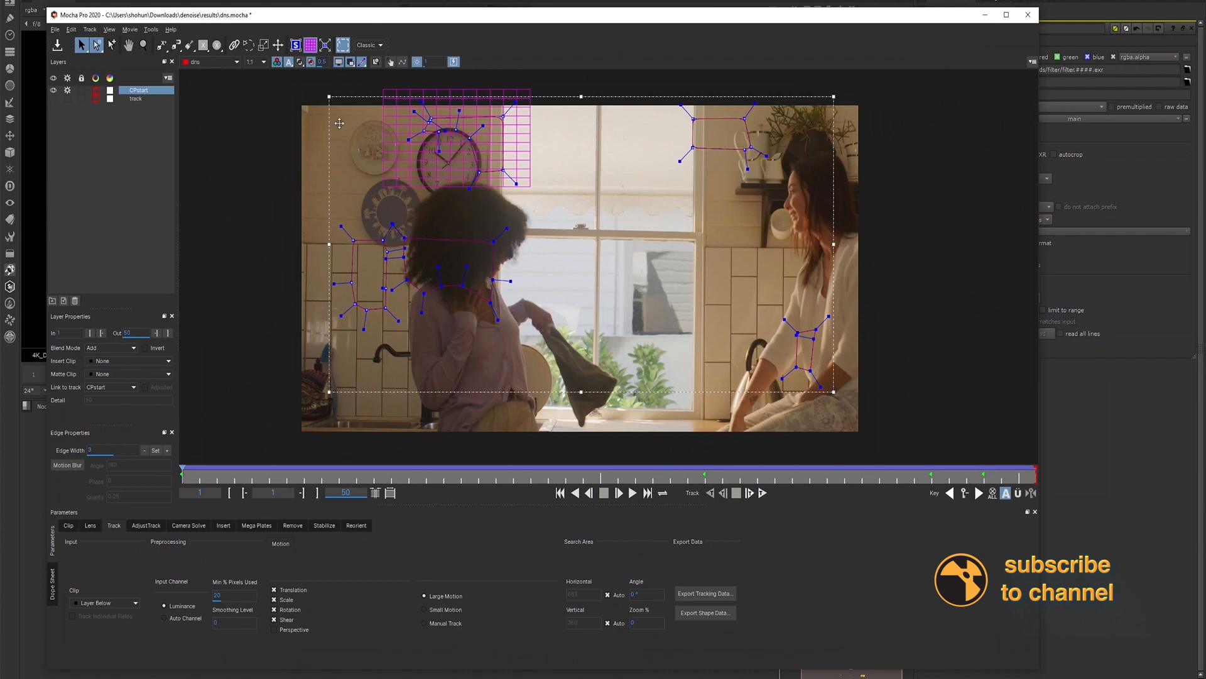
{"action": "left_click", "coordinate": [308, 48]}
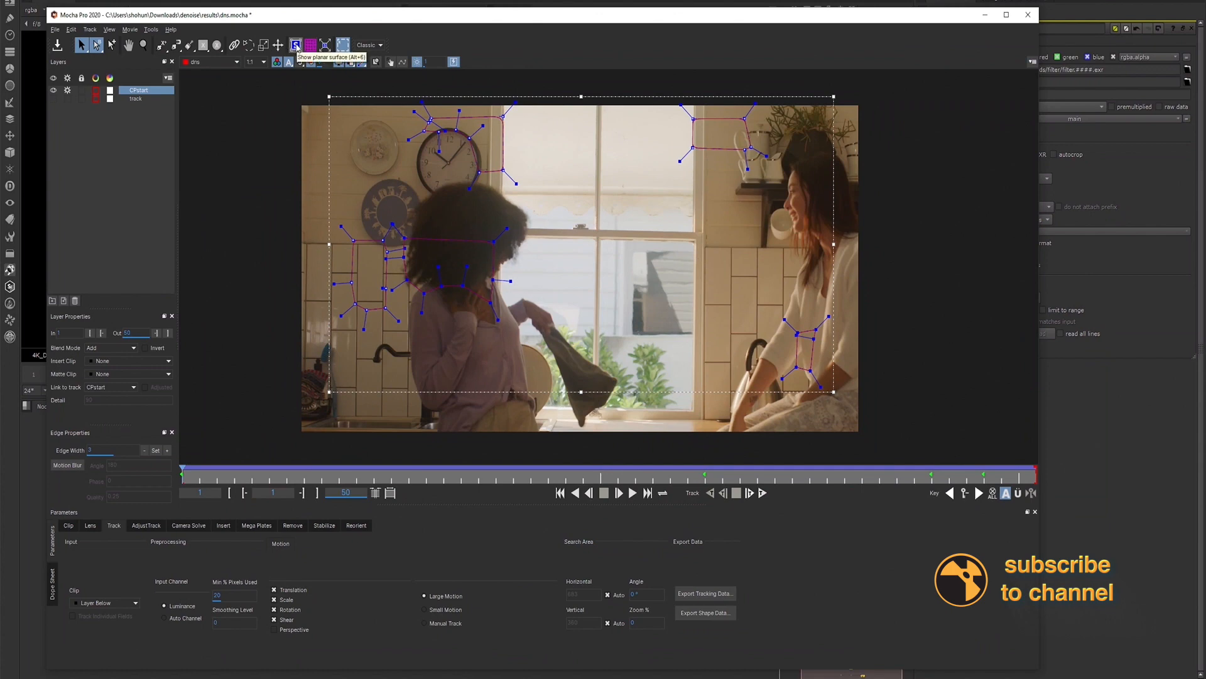
{"action": "left_click", "coordinate": [298, 47]}
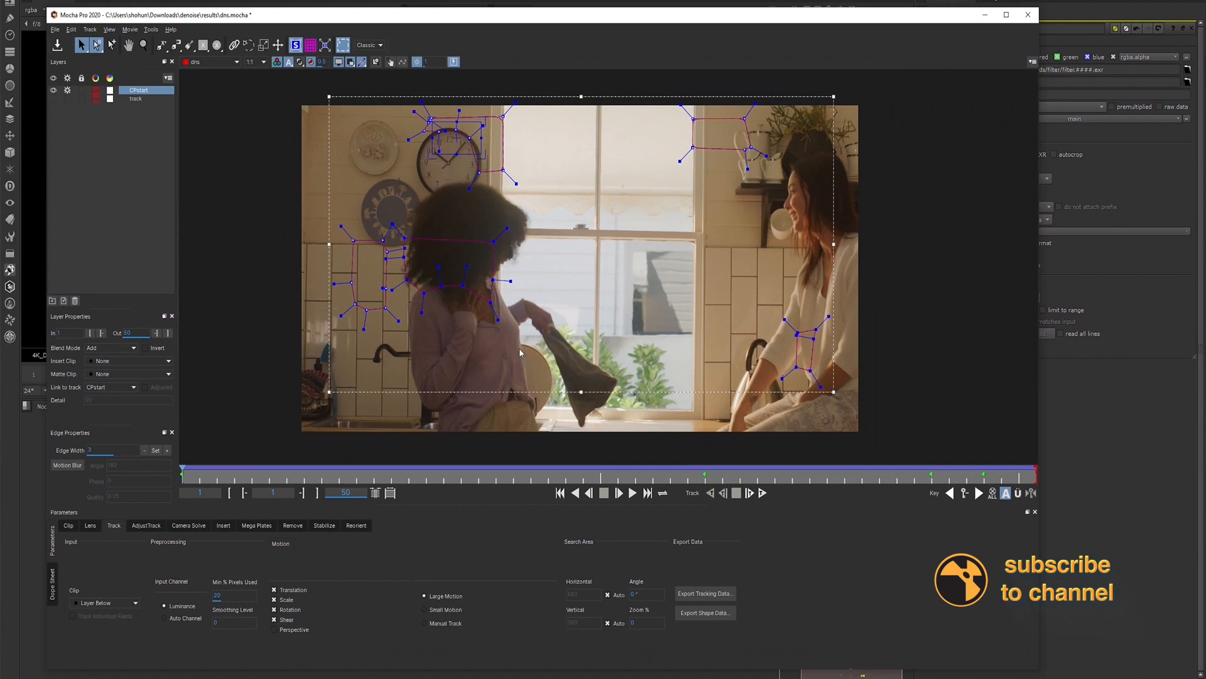
Fit the four corners of the CPstart planar surface to the corners of the lower window pane at frame 1.
{"action": "left_click_drag", "start_coordinate": [481, 153], "coordinate": [692, 410]}
{"action": "left_click_drag", "start_coordinate": [432, 156], "coordinate": [496, 407]}
{"action": "left_click_drag", "start_coordinate": [478, 123], "coordinate": [696, 240]}
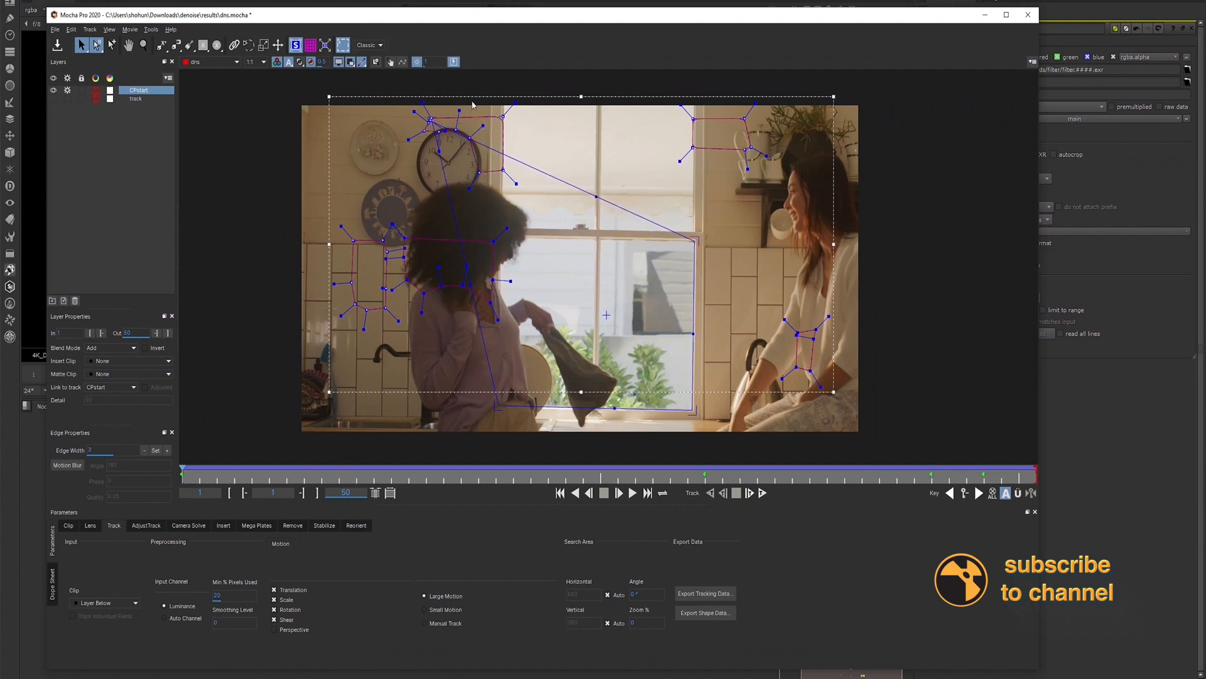
{"action": "left_click_drag", "start_coordinate": [431, 122], "coordinate": [493, 241]}
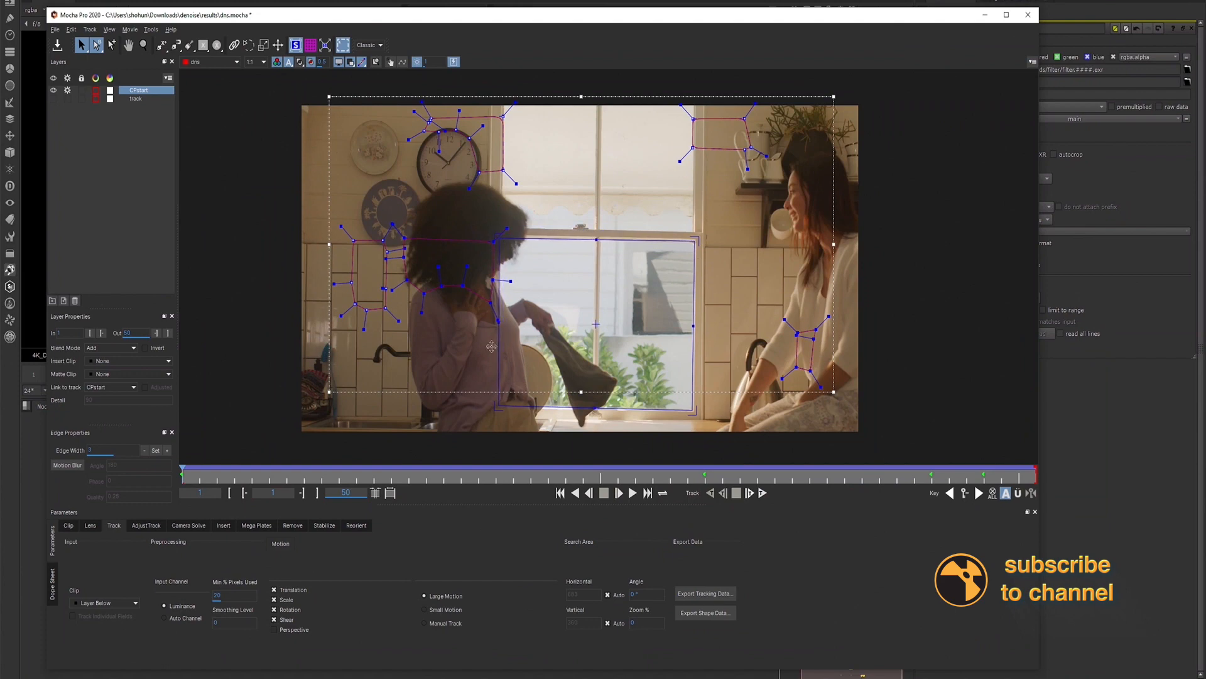
{"action": "left_click_drag", "start_coordinate": [497, 409], "coordinate": [495, 407]}
{"action": "left_click_drag", "start_coordinate": [498, 238], "coordinate": [501, 239]}
{"action": "left_click_drag", "start_coordinate": [495, 407], "coordinate": [498, 407]}
{"action": "left_click_drag", "start_coordinate": [500, 238], "coordinate": [496, 238]}
Show the planar grid again and fine-tune the surface's two left corners so the grid follows the window and wall perspective.
{"action": "left_click", "coordinate": [312, 48]}
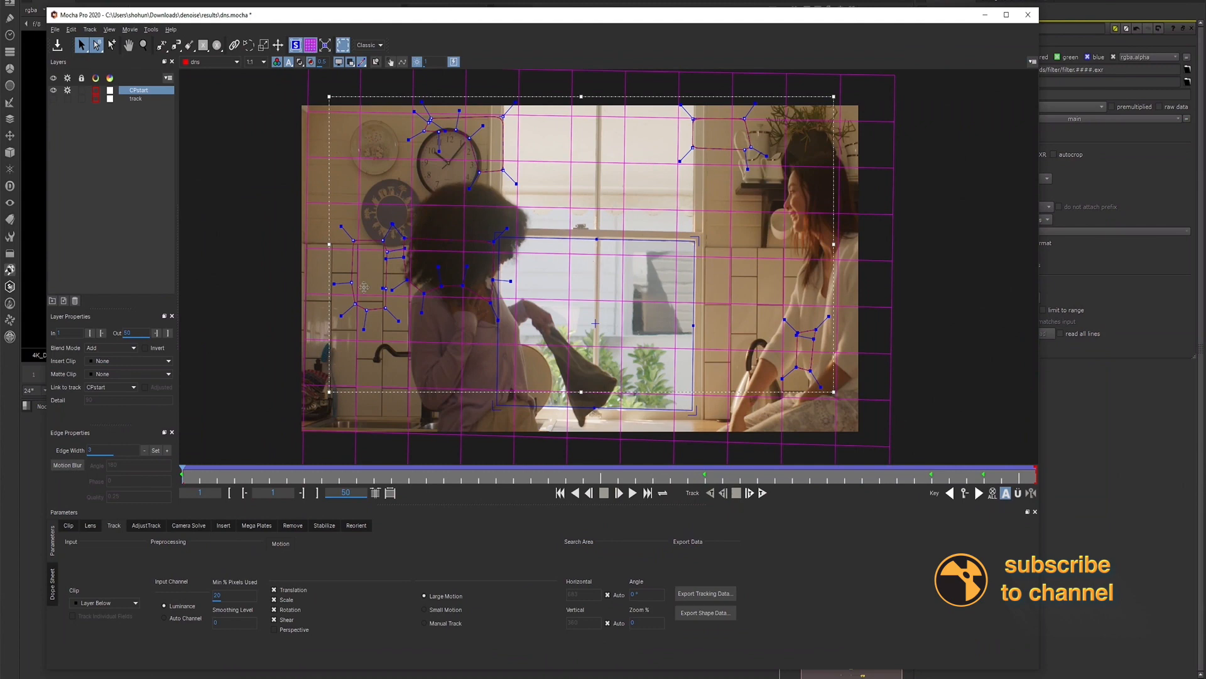
{"action": "key", "text": "z"}
{"action": "left_click_drag", "start_coordinate": [265, 317], "coordinate": [266, 320]}
{"action": "left_click_drag", "start_coordinate": [269, 267], "coordinate": [269, 309]}
{"action": "key", "text": "x"}
{"action": "left_click_drag", "start_coordinate": [320, 267], "coordinate": [356, 251]}
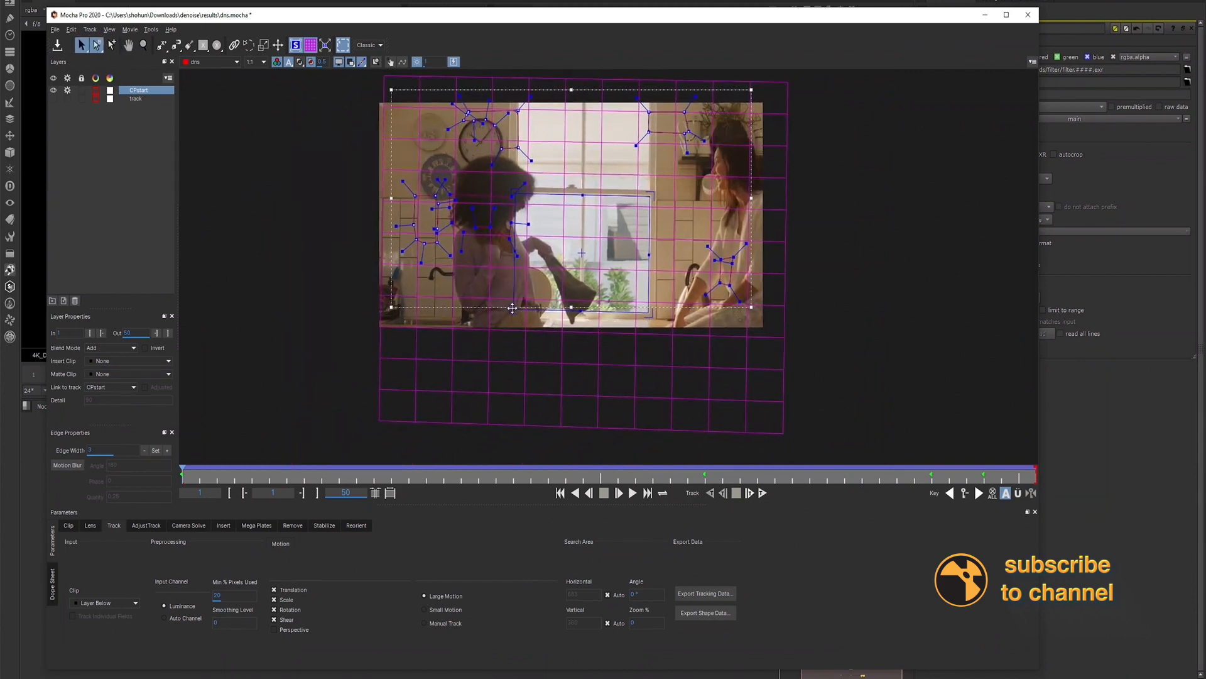
{"action": "left_click_drag", "start_coordinate": [513, 309], "coordinate": [512, 310]}
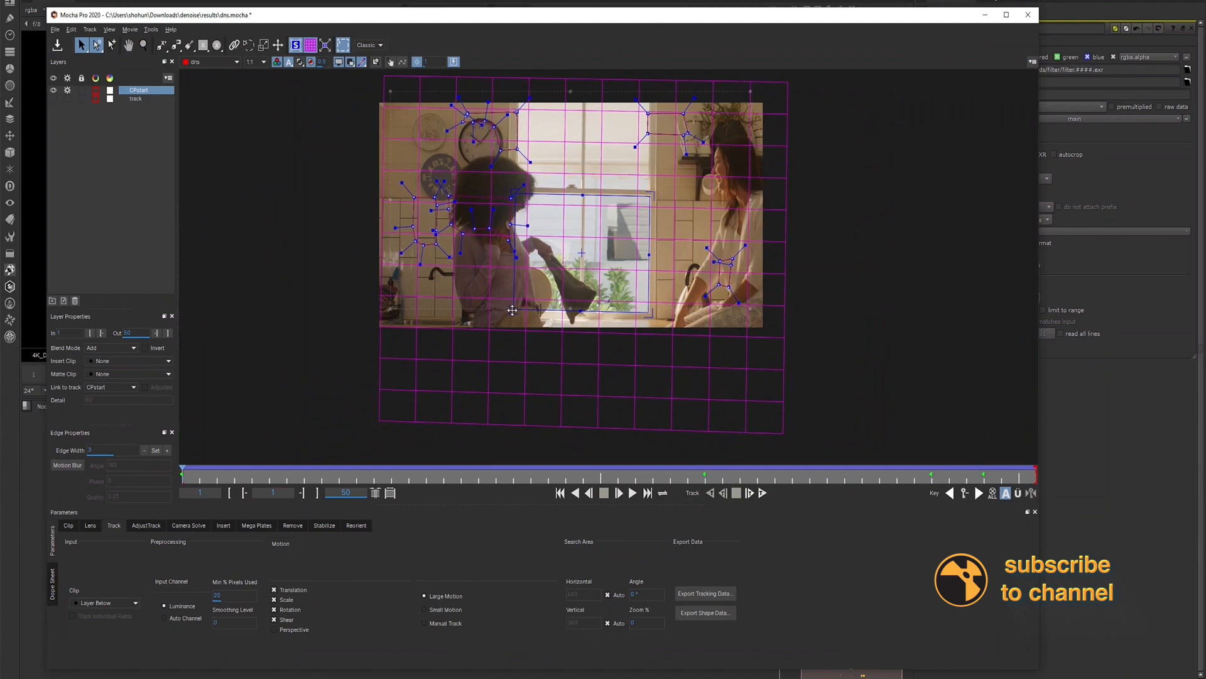
{"action": "key", "text": "ctrl+z"}
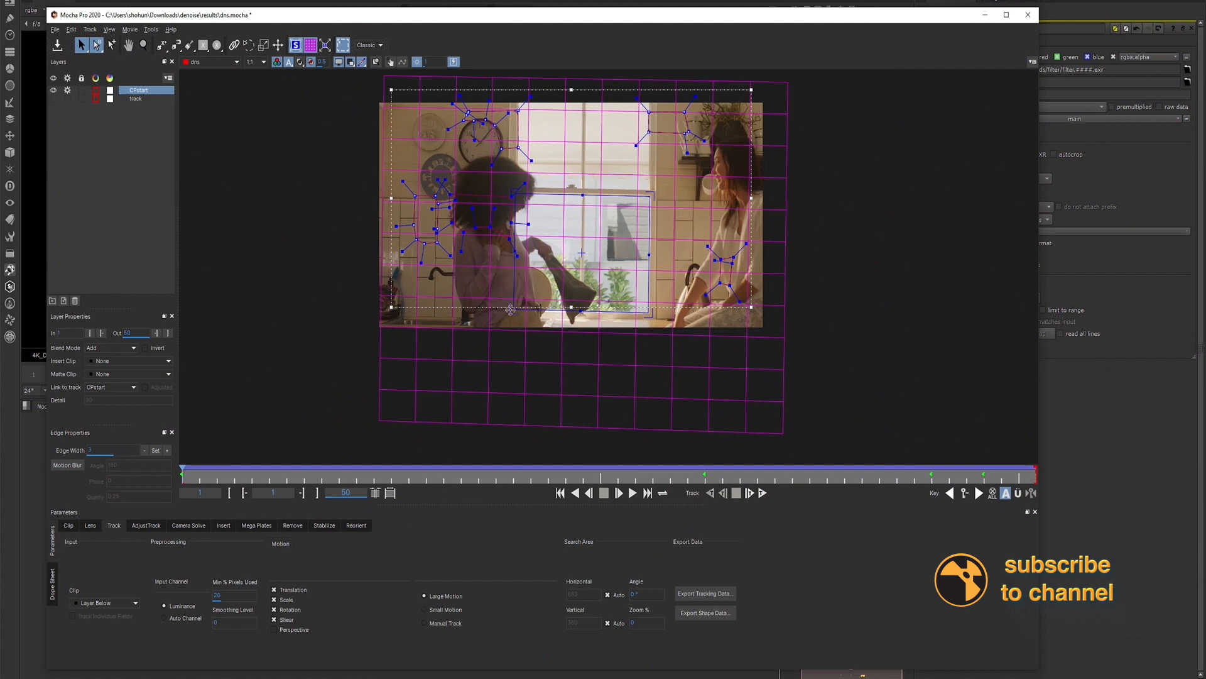
{"action": "left_click_drag", "start_coordinate": [512, 312], "coordinate": [512, 311]}
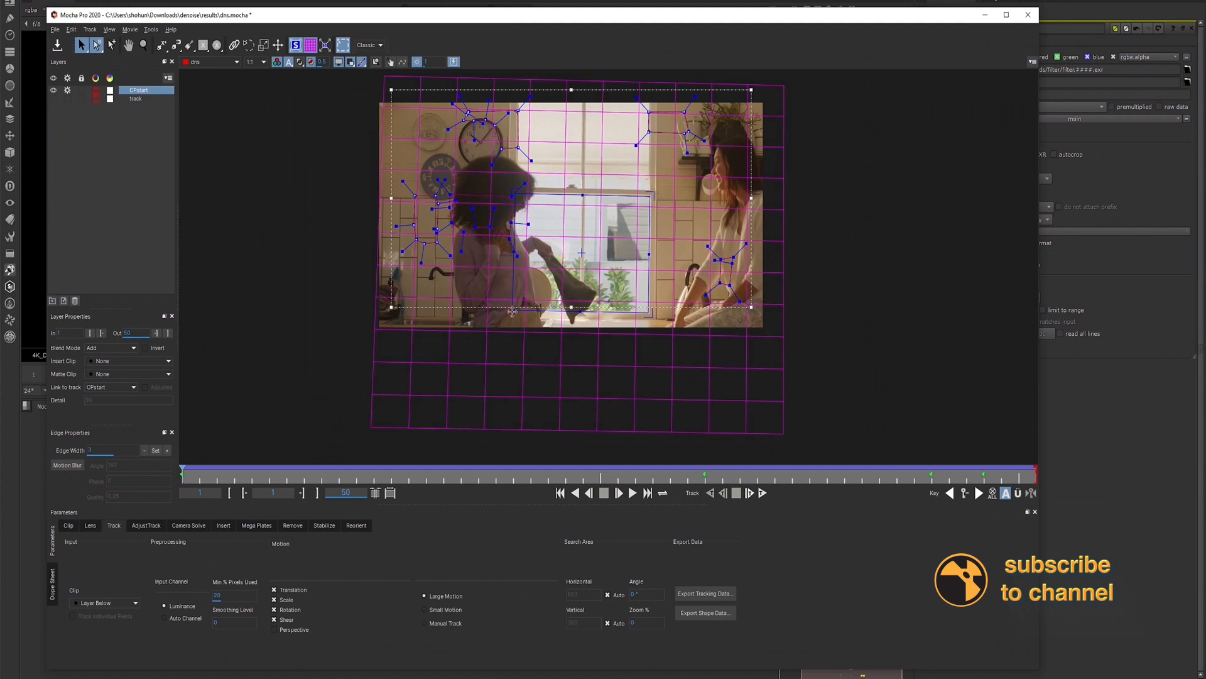
{"action": "left_click_drag", "start_coordinate": [515, 194], "coordinate": [514, 194]}
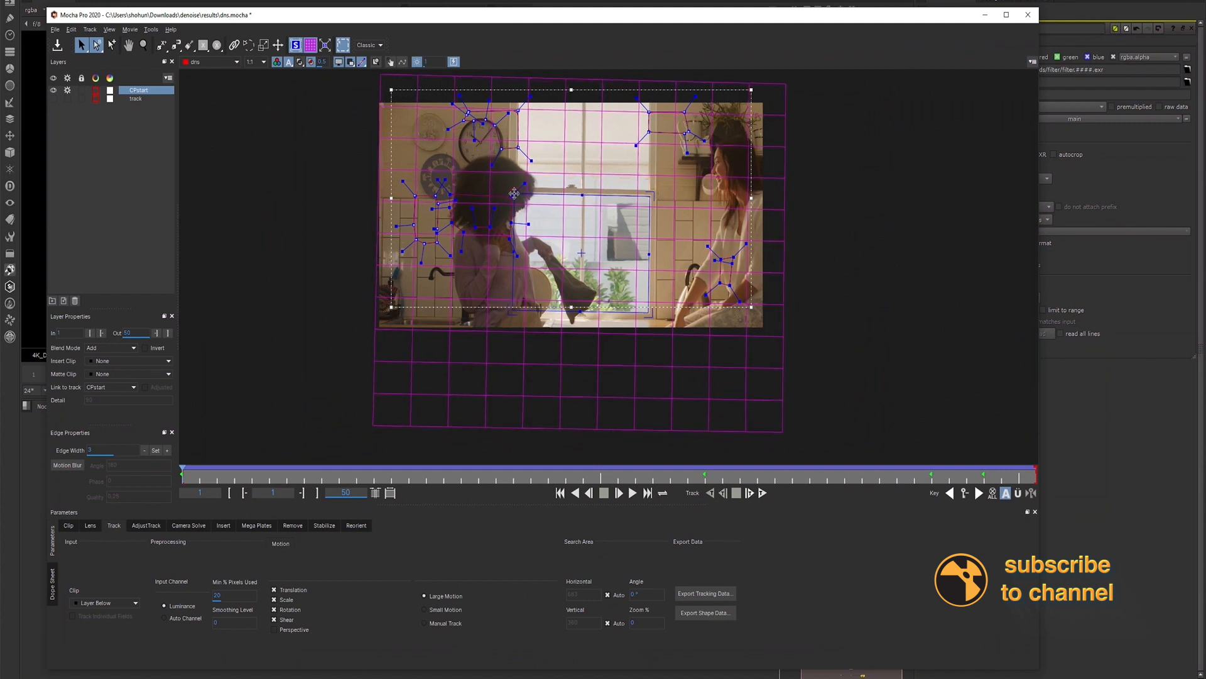
Nudge the CPstart surface's upper-left corner to refine the grid's perspective at frame 1, then hide the planar grid.
{"action": "left_click_drag", "start_coordinate": [514, 194], "coordinate": [514, 193]}
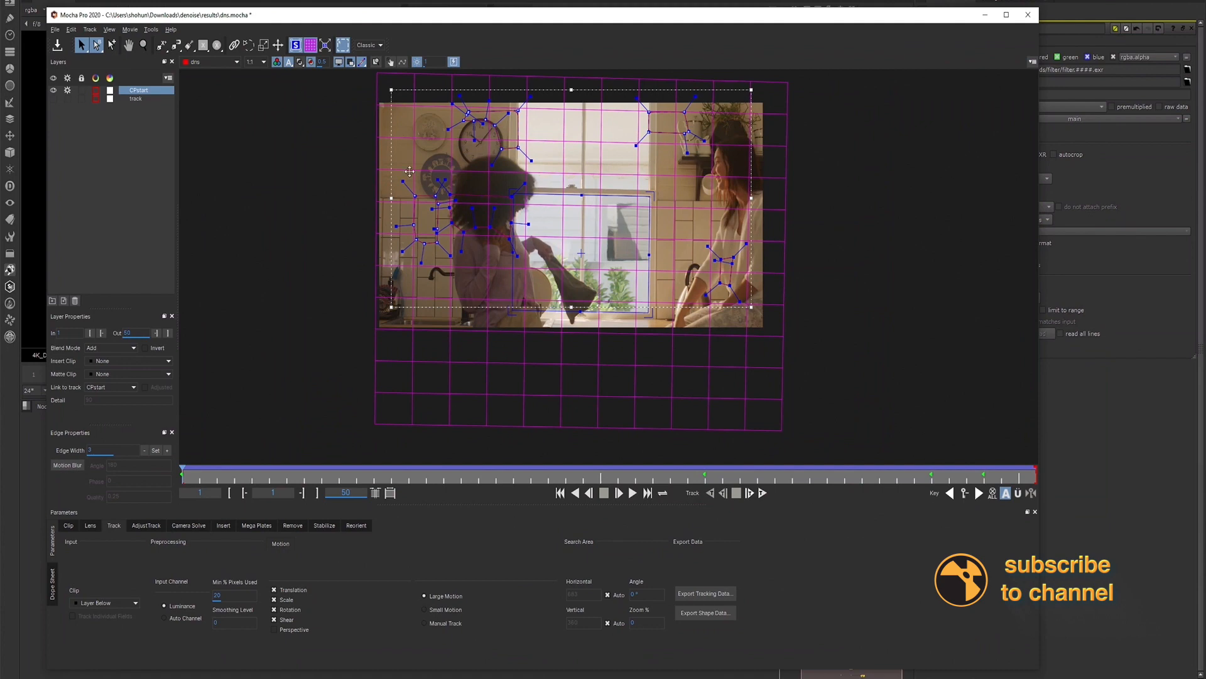
{"action": "key", "text": "Right"}
{"action": "key", "text": "Right"}
{"action": "key", "text": "Right"}
{"action": "key", "text": "Right"}
{"action": "key", "text": "Left"}
{"action": "key", "text": "Left"}
{"action": "key", "text": "Left"}
{"action": "key", "text": "Left"}
{"action": "left_click", "coordinate": [311, 46]}
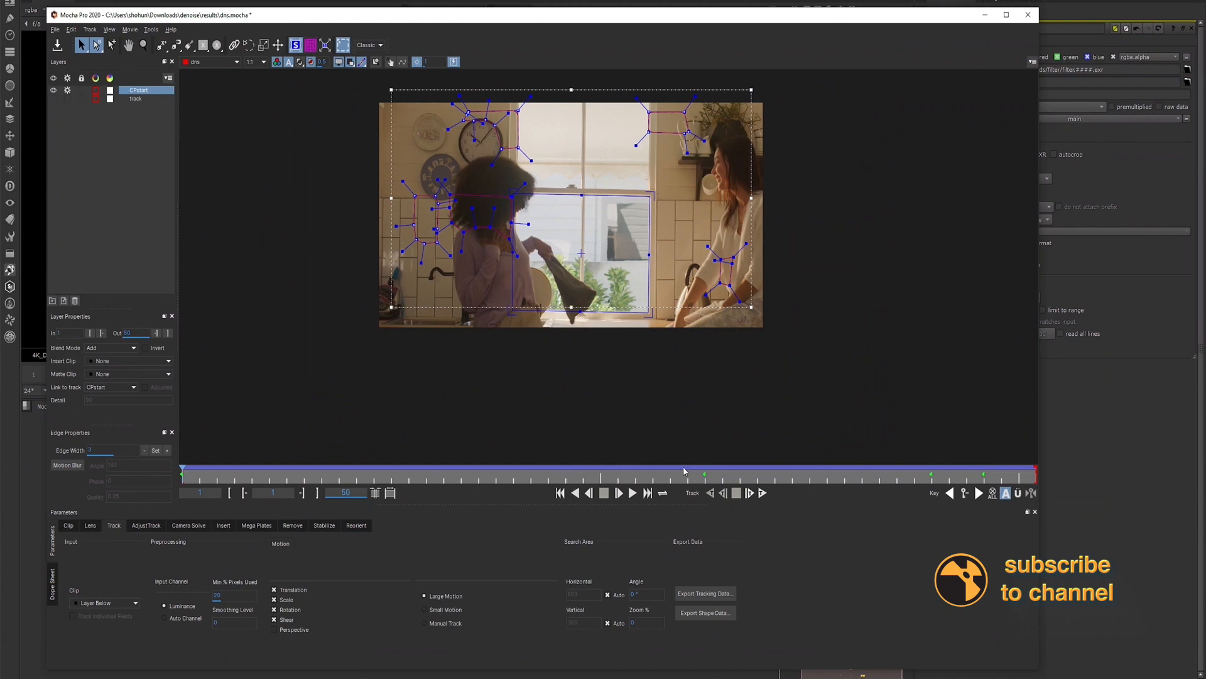
Play back the CPstart track, go to frame 50 and refit the surface's two left corners to the lower window pane, checking with the planar grid.
{"action": "left_click", "coordinate": [633, 493]}
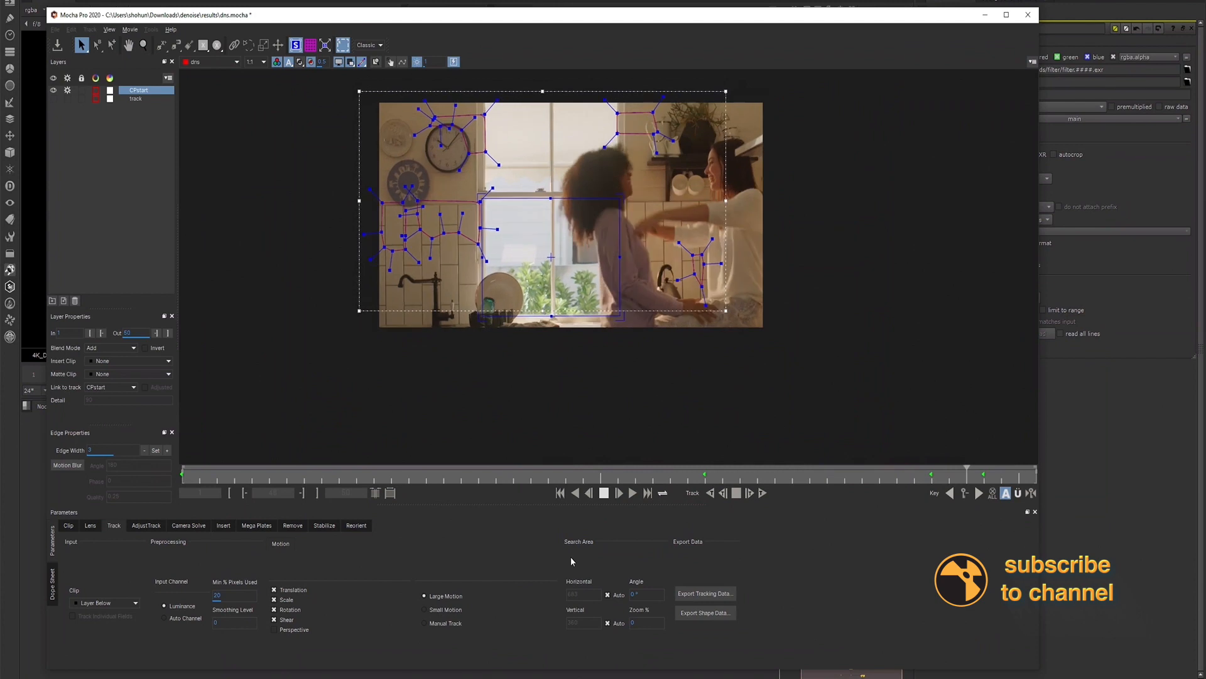
{"action": "left_click", "coordinate": [603, 493]}
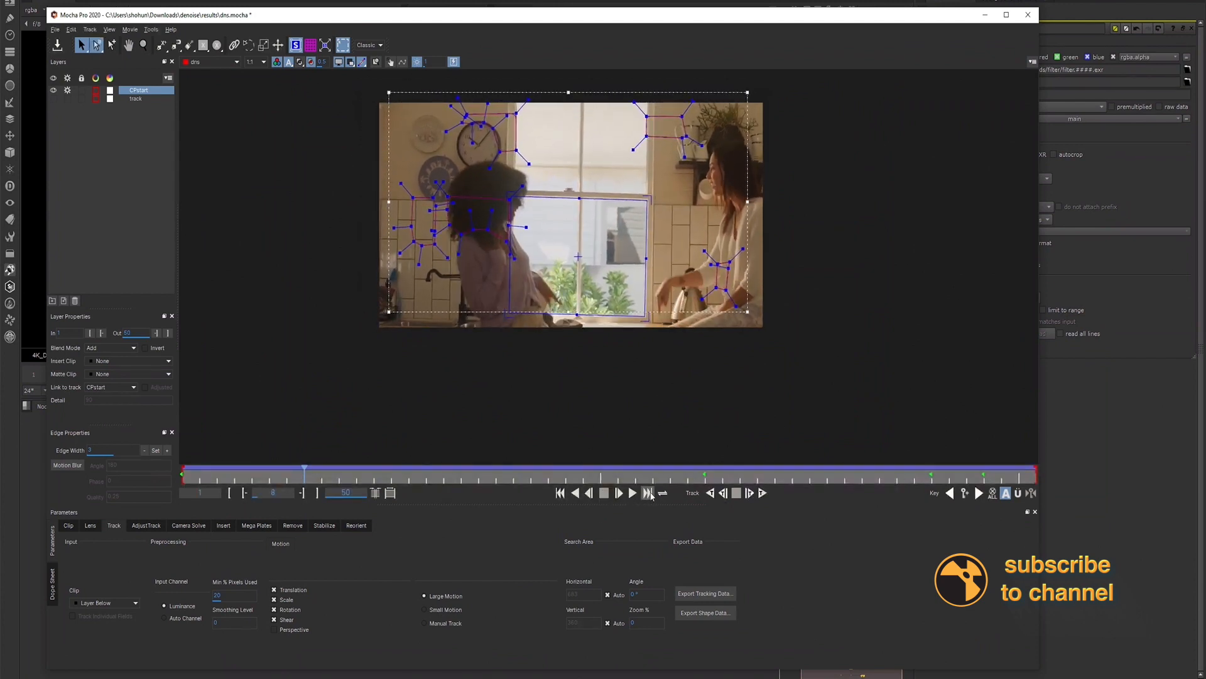
{"action": "left_click", "coordinate": [608, 468]}
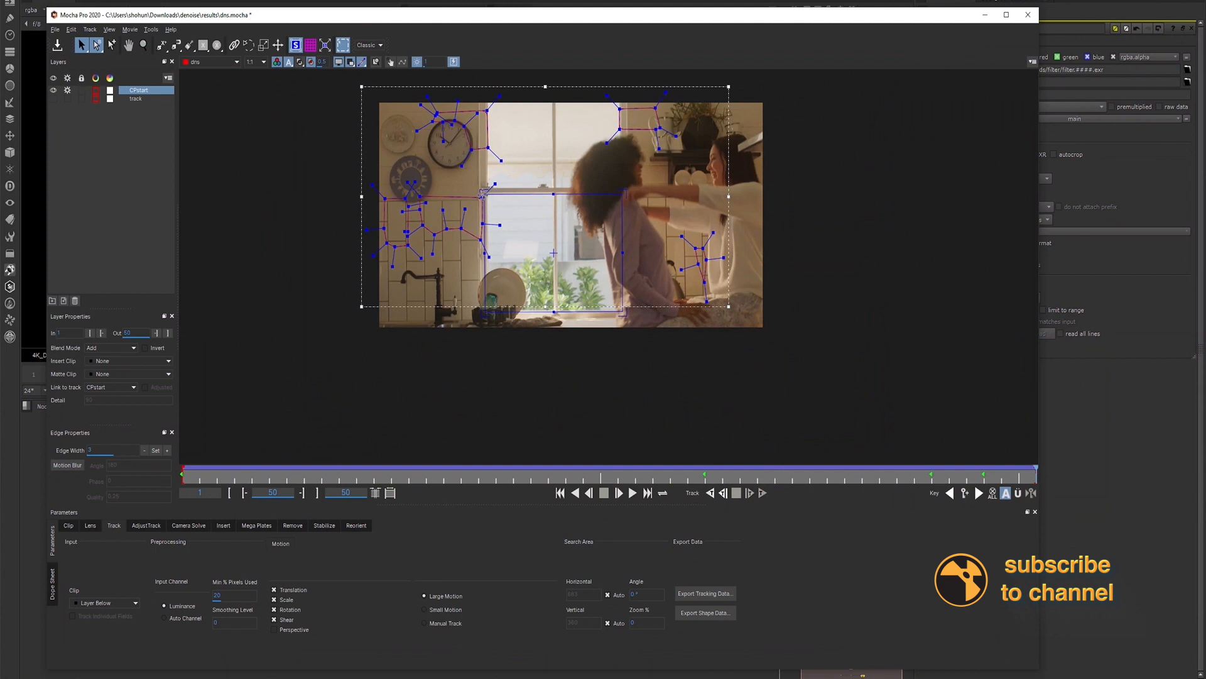
{"action": "left_click_drag", "start_coordinate": [482, 194], "coordinate": [486, 194]}
{"action": "left_click_drag", "start_coordinate": [483, 310], "coordinate": [485, 309]}
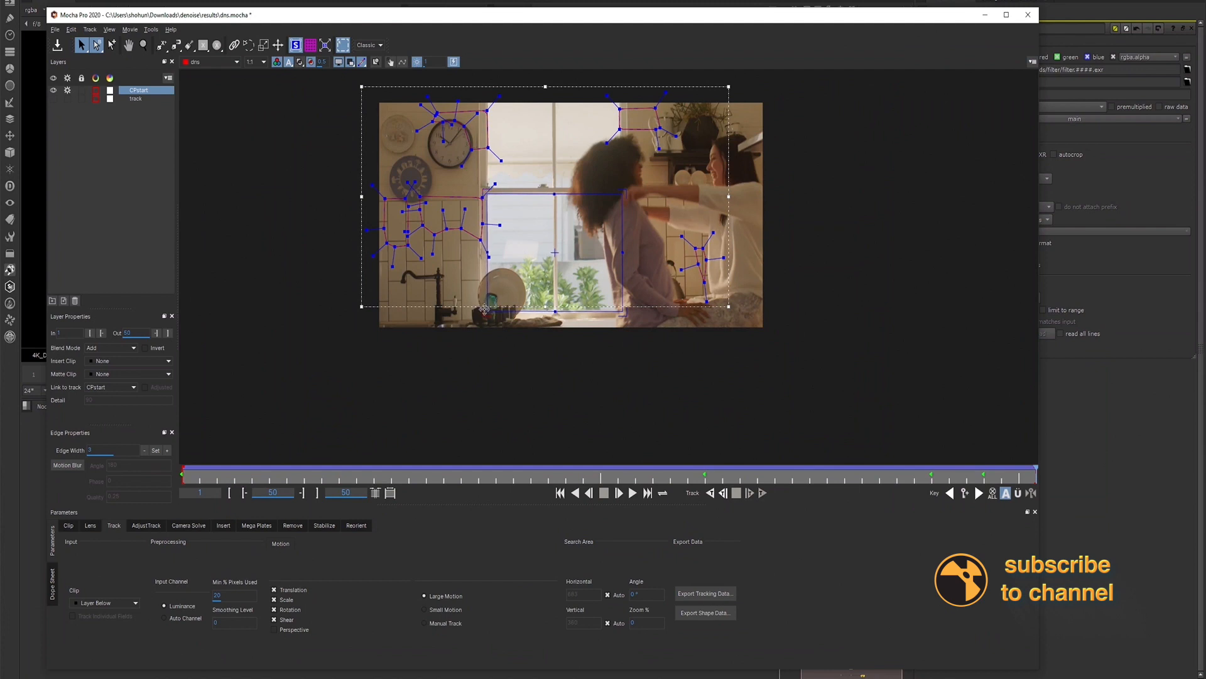
{"action": "left_click", "coordinate": [309, 46]}
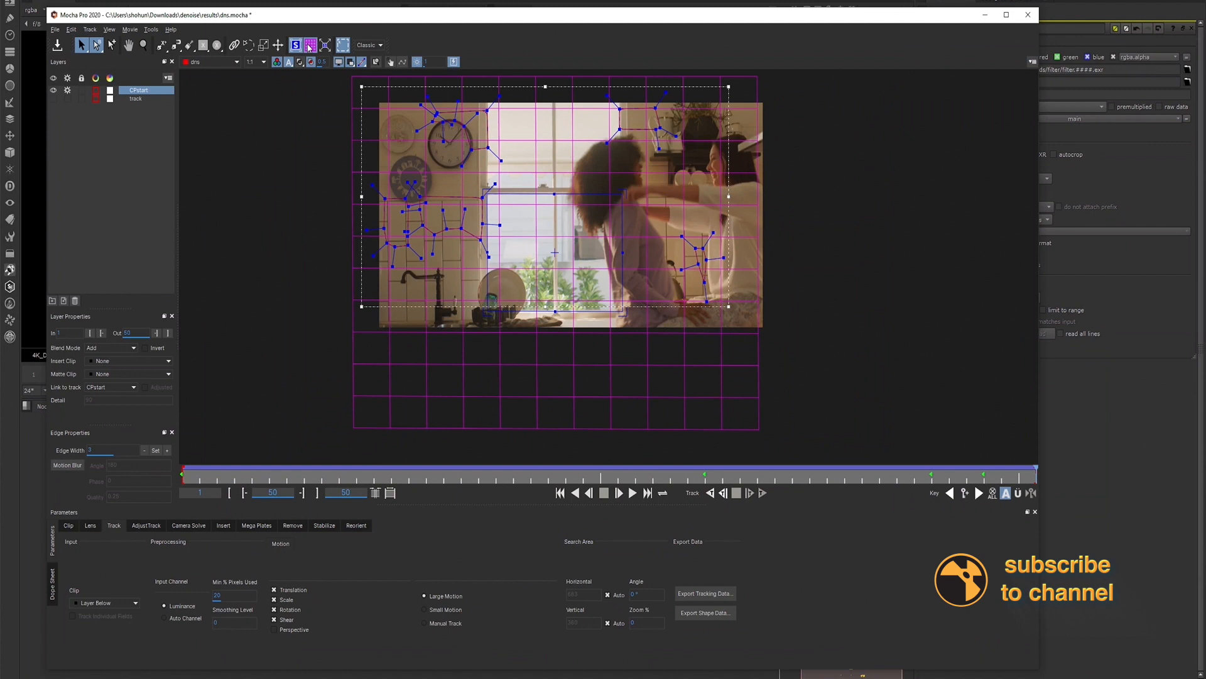
{"action": "left_click", "coordinate": [309, 45]}
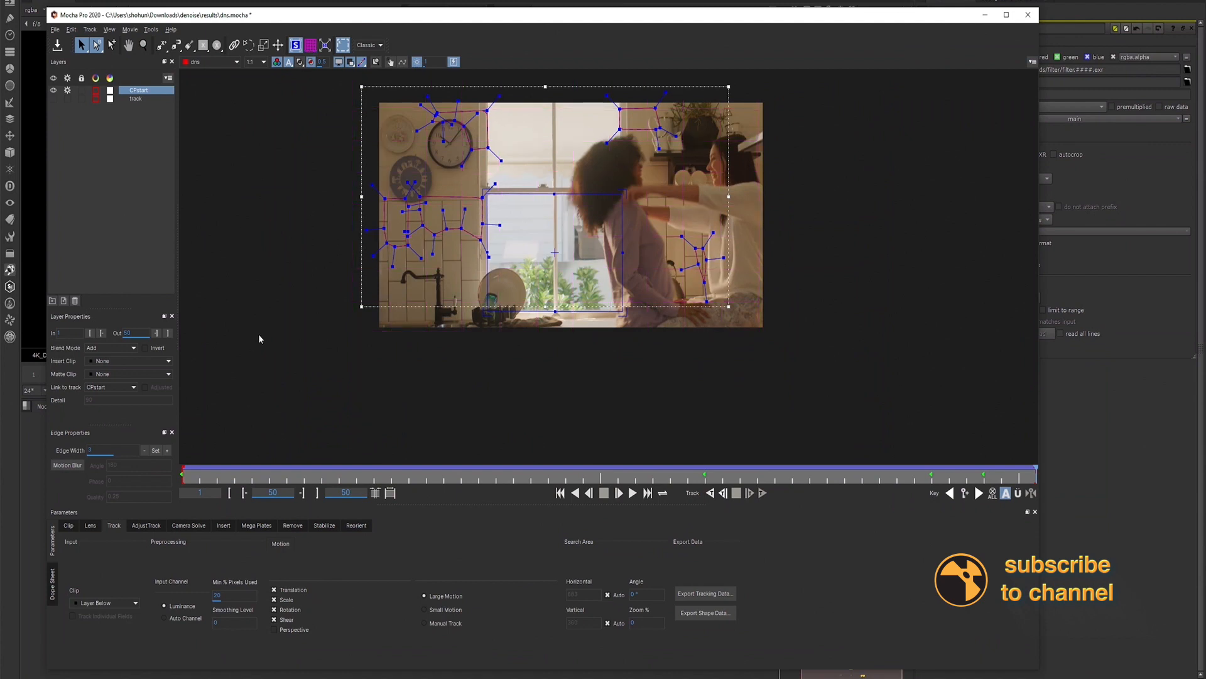
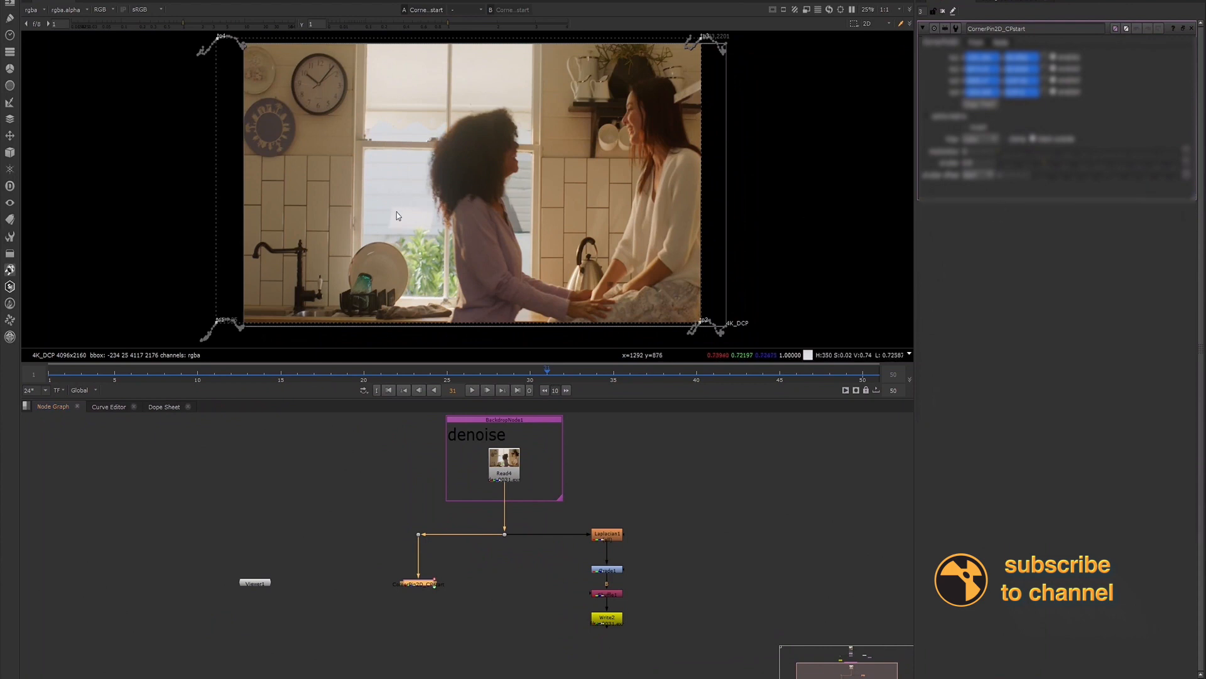
Switch to Nuke, enable invert on the CornerPin2D_CPstart node at frame 1, close its properties and play back the stabilized shot.
{"action": "double_click", "coordinate": [504, 463]}
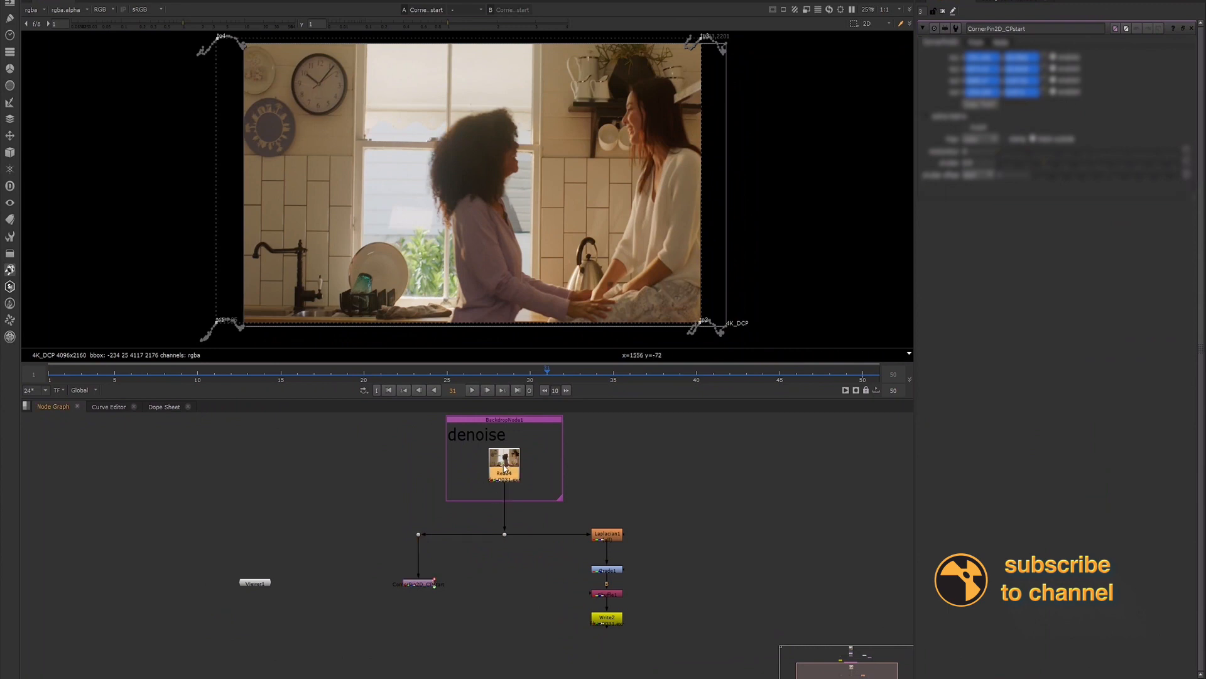
{"action": "double_click", "coordinate": [422, 584]}
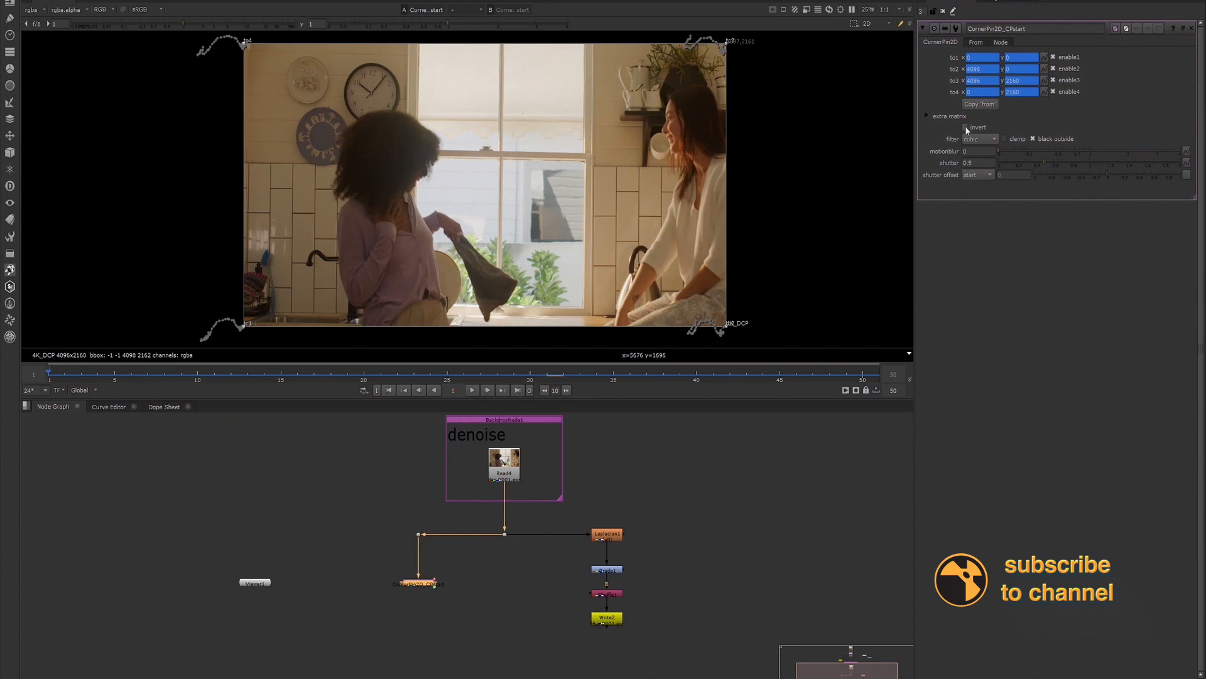
{"action": "left_click", "coordinate": [942, 11]}
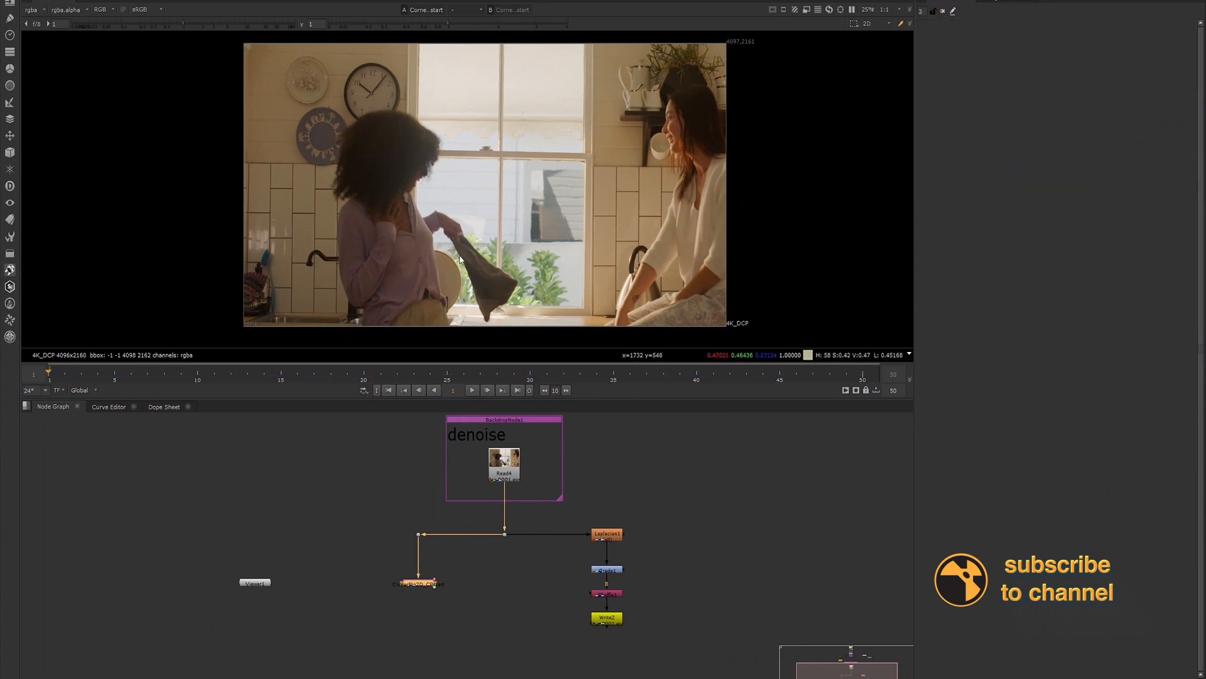
{"action": "left_click", "coordinate": [471, 390]}
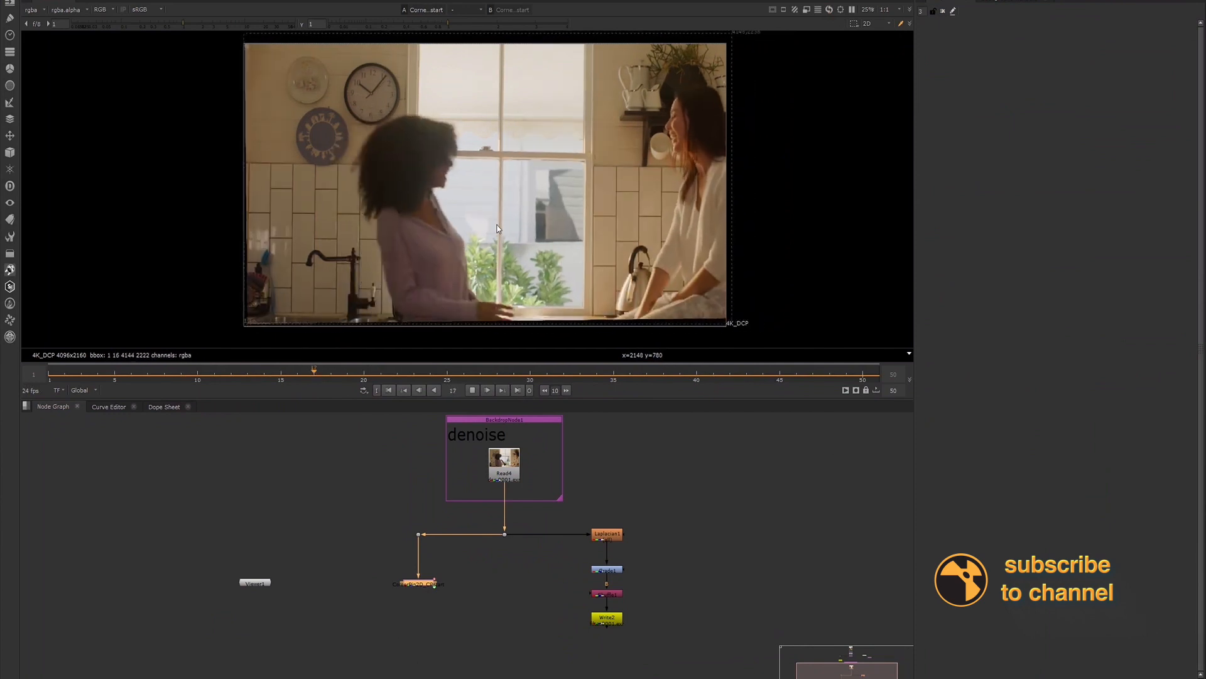
{"action": "left_click", "coordinate": [472, 390]}
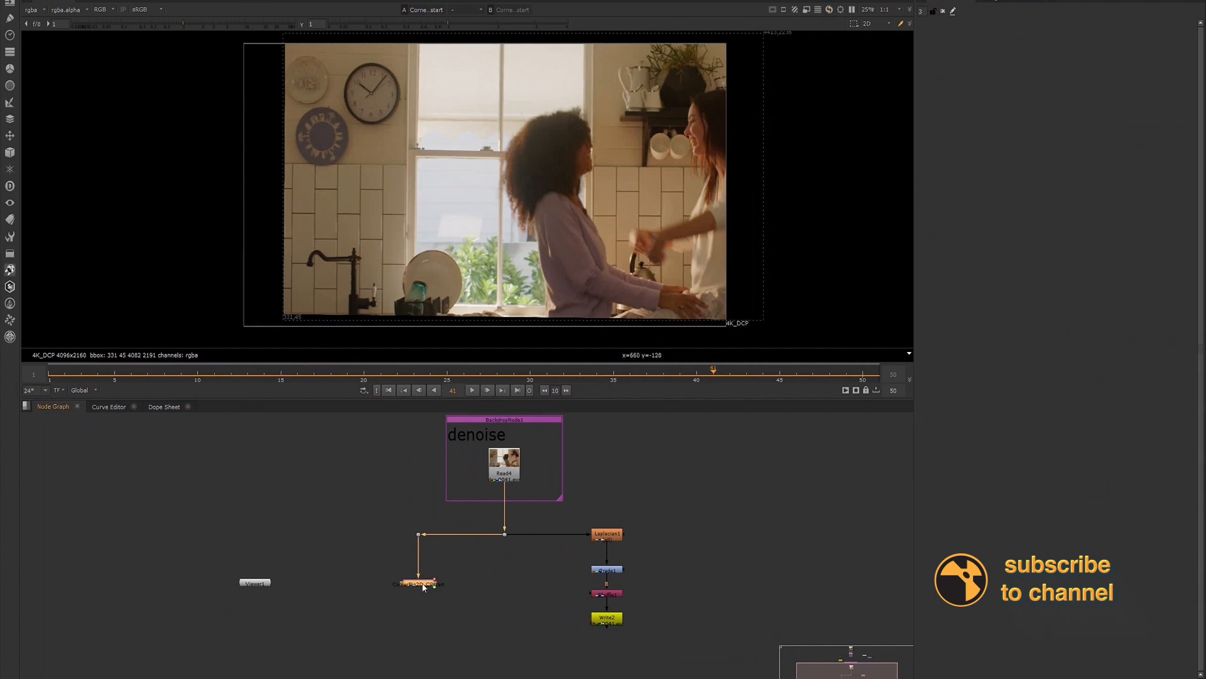
Add a Transform node below CornerPin2D_CPstart, set its scale to 1.28 to fill the frame and play back the result.
{"action": "key", "text": "t"}
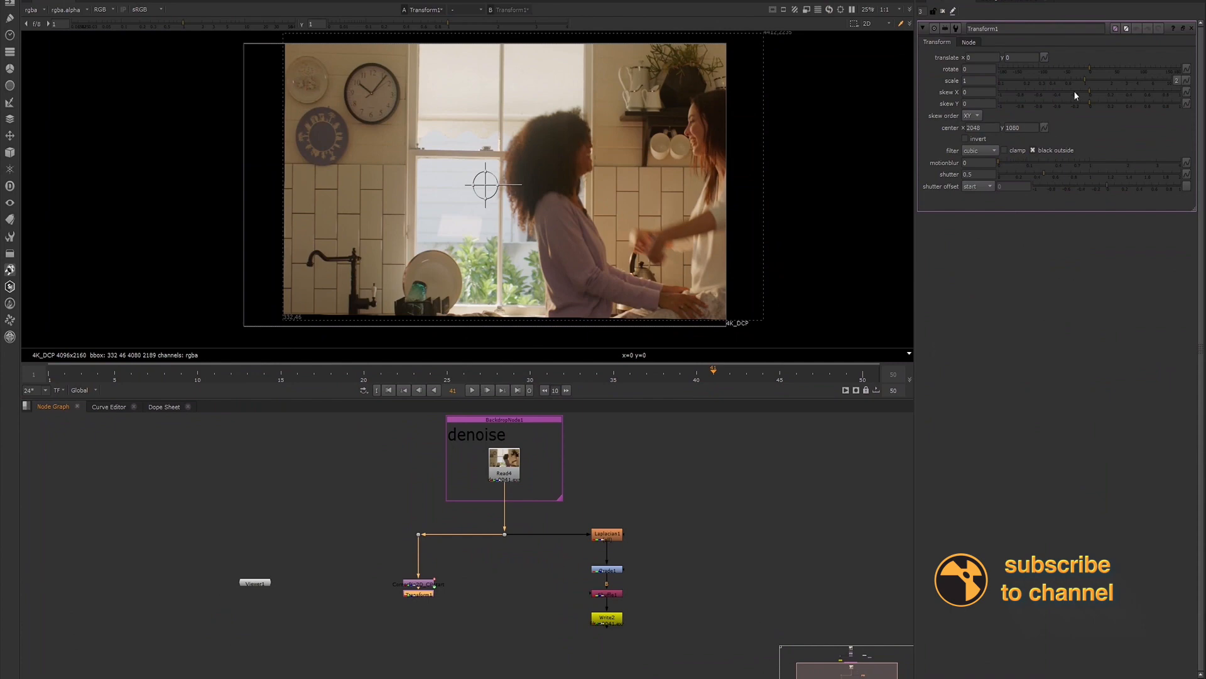
{"action": "left_click_drag", "start_coordinate": [1091, 78], "coordinate": [1094, 81]}
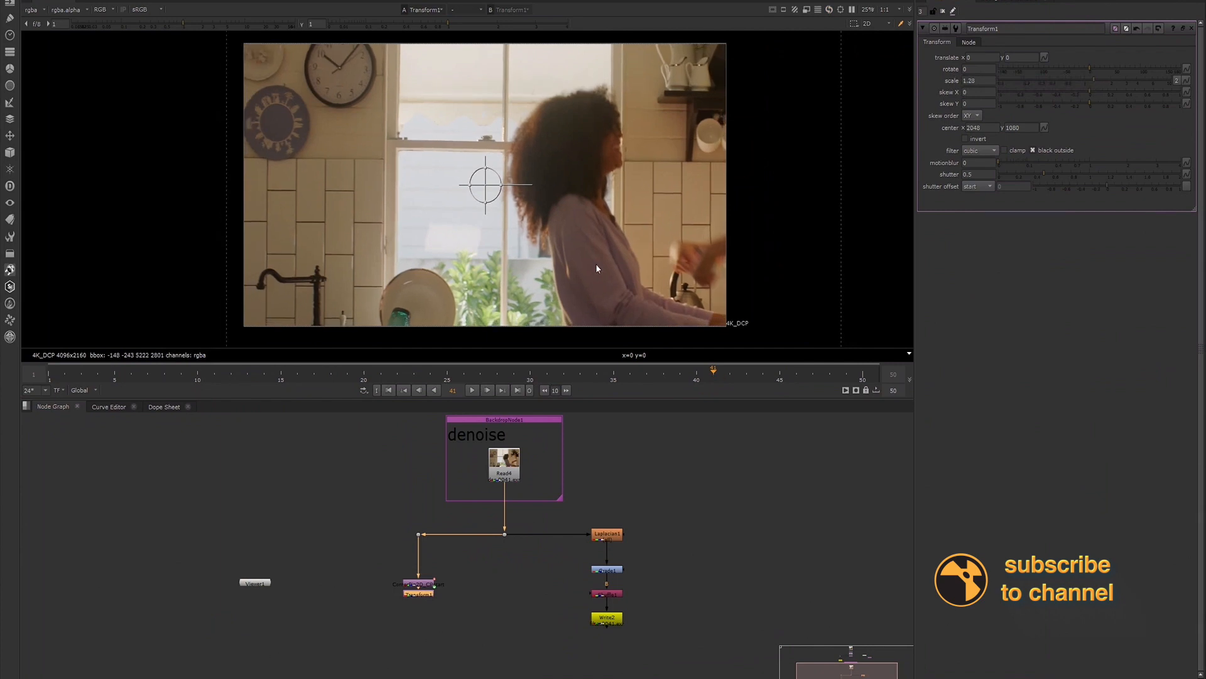
{"action": "left_click", "coordinate": [471, 391]}
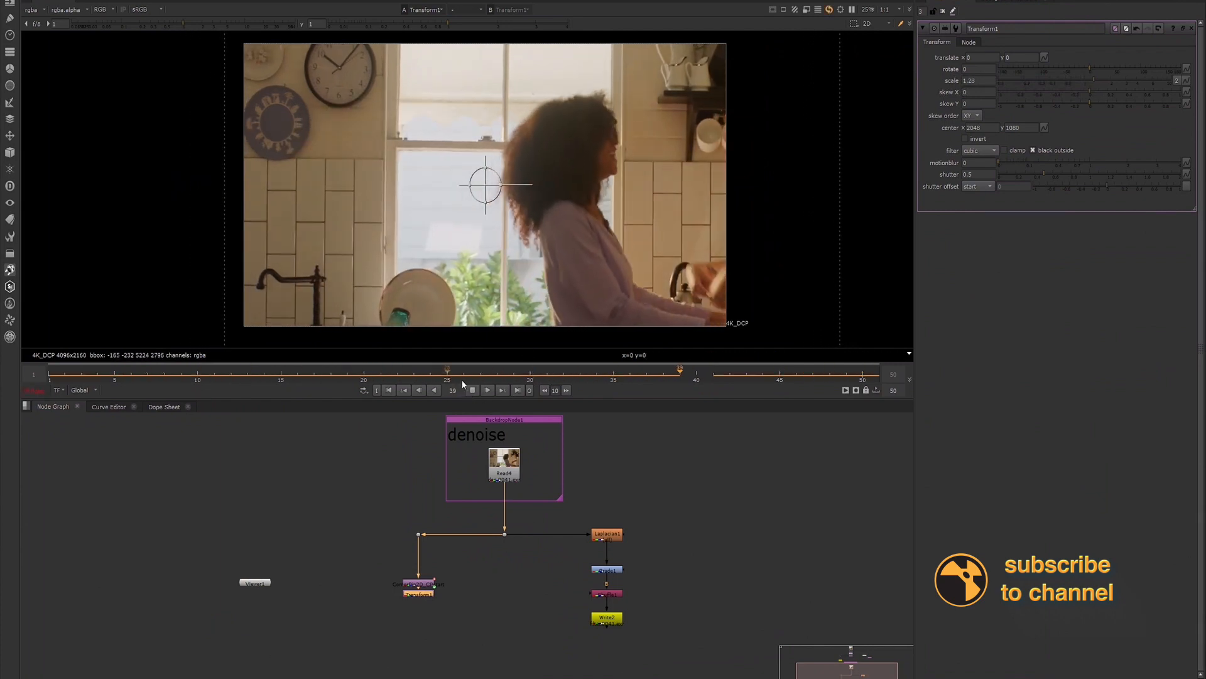
{"action": "left_click", "coordinate": [472, 390]}
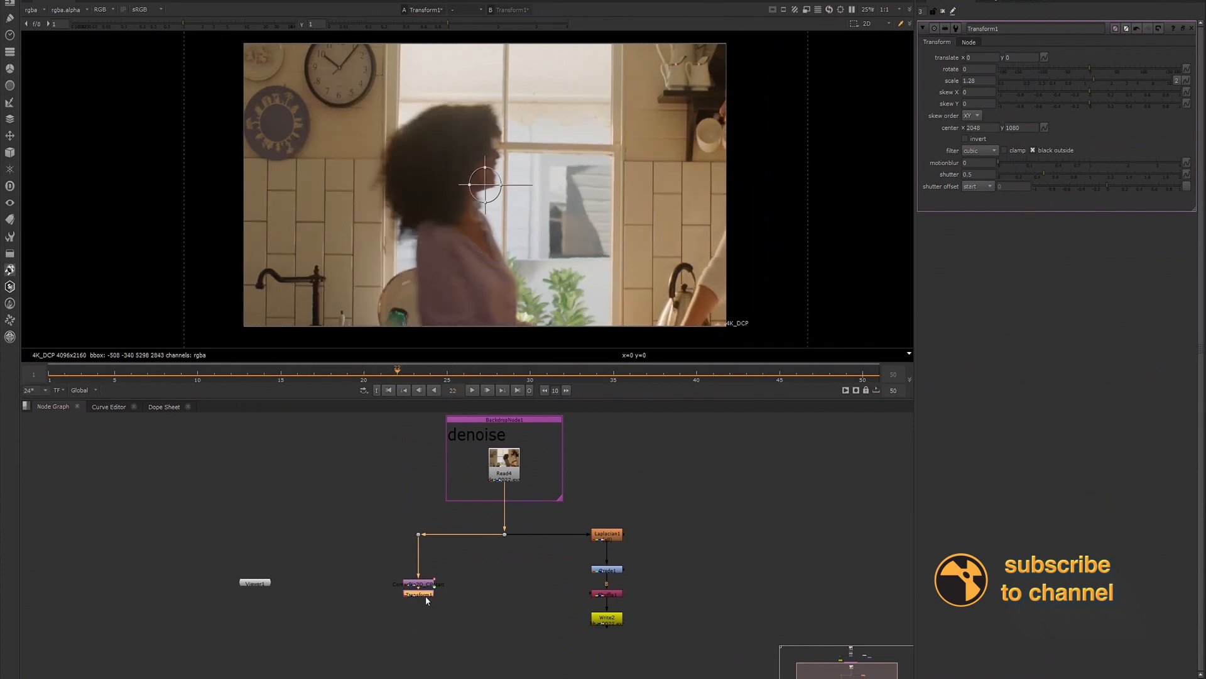
Add a Crop node with the default format box below the Transform node and close all node properties.
{"action": "left_click_drag", "start_coordinate": [425, 596], "coordinate": [424, 603]}
{"action": "key", "text": "Tab"}
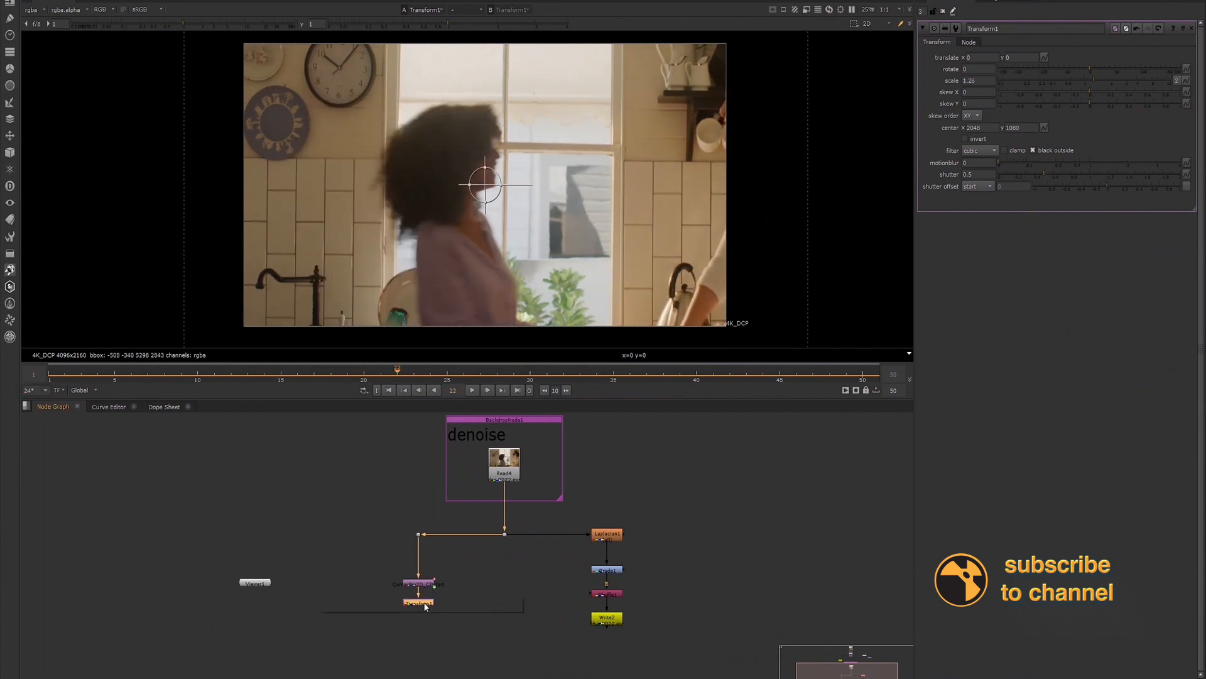
{"action": "type", "text": "crop"}
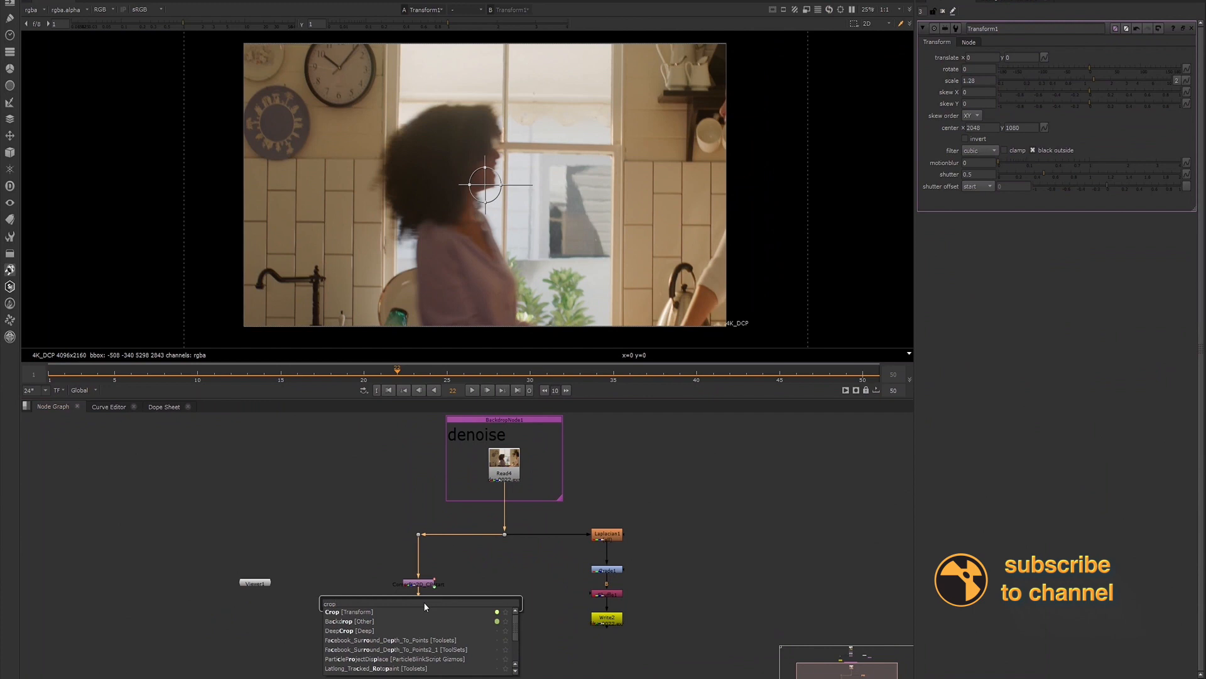
{"action": "left_click", "coordinate": [361, 612]}
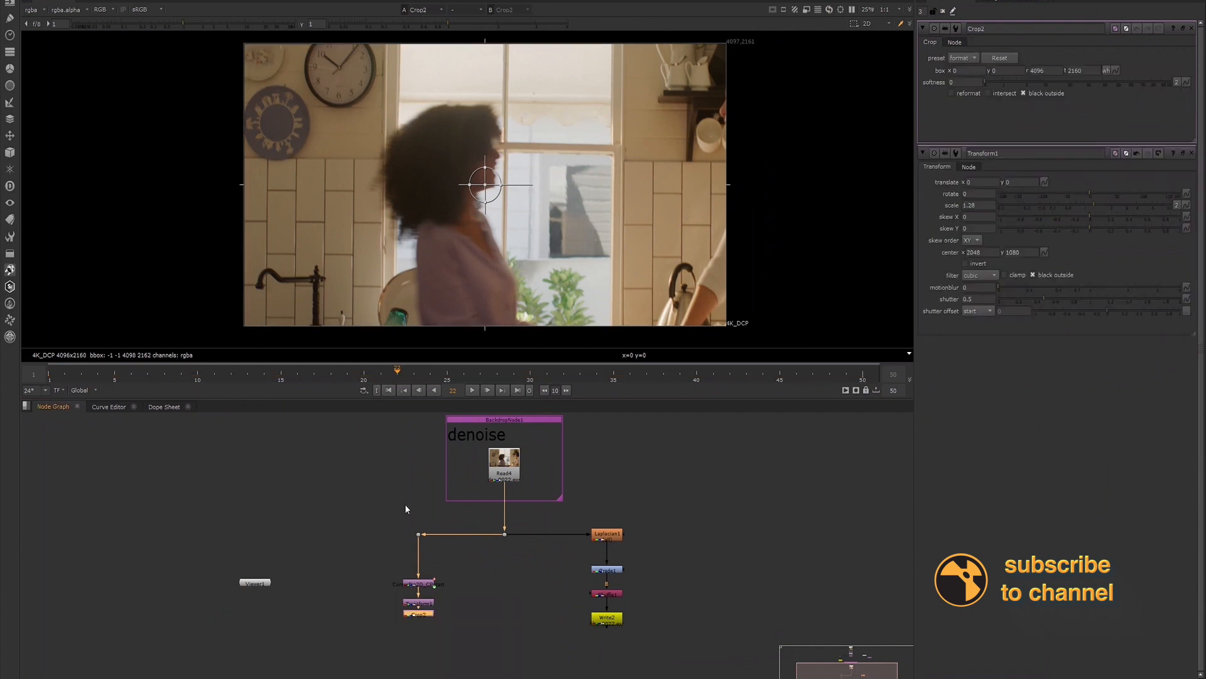
{"action": "left_click", "coordinate": [942, 11]}
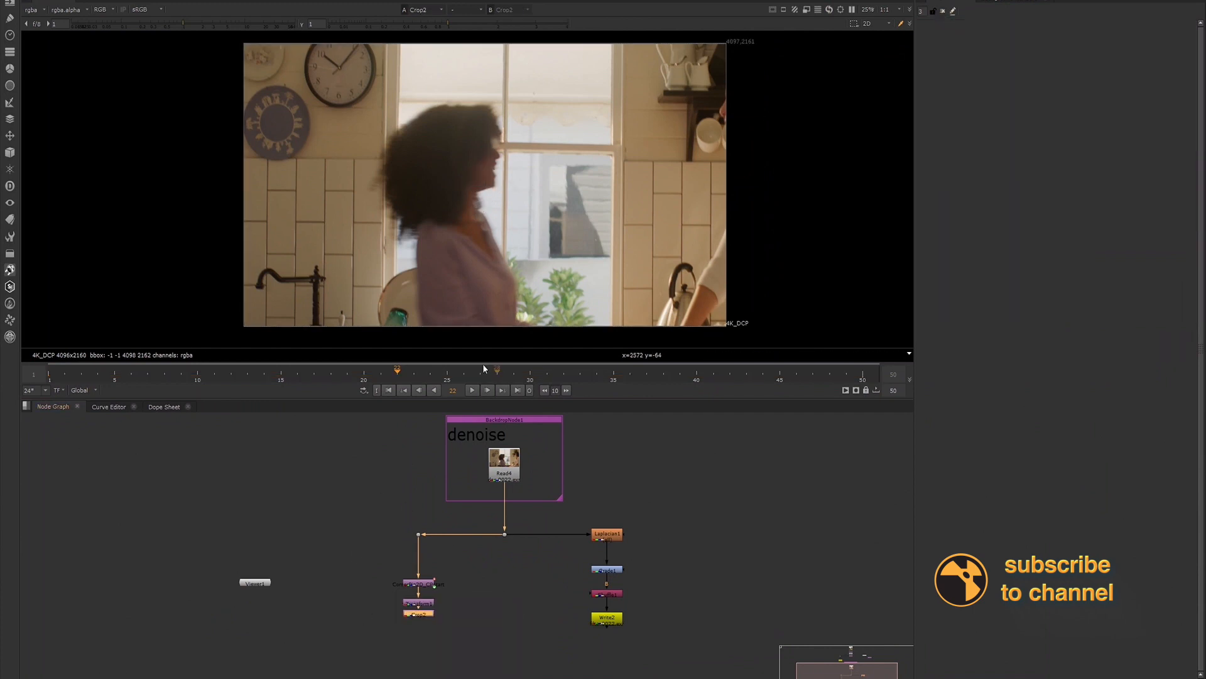
Play and scrub the cropped result close up on the wall plate, clock and window to examine how stable the shot is.
{"action": "left_click", "coordinate": [472, 391]}
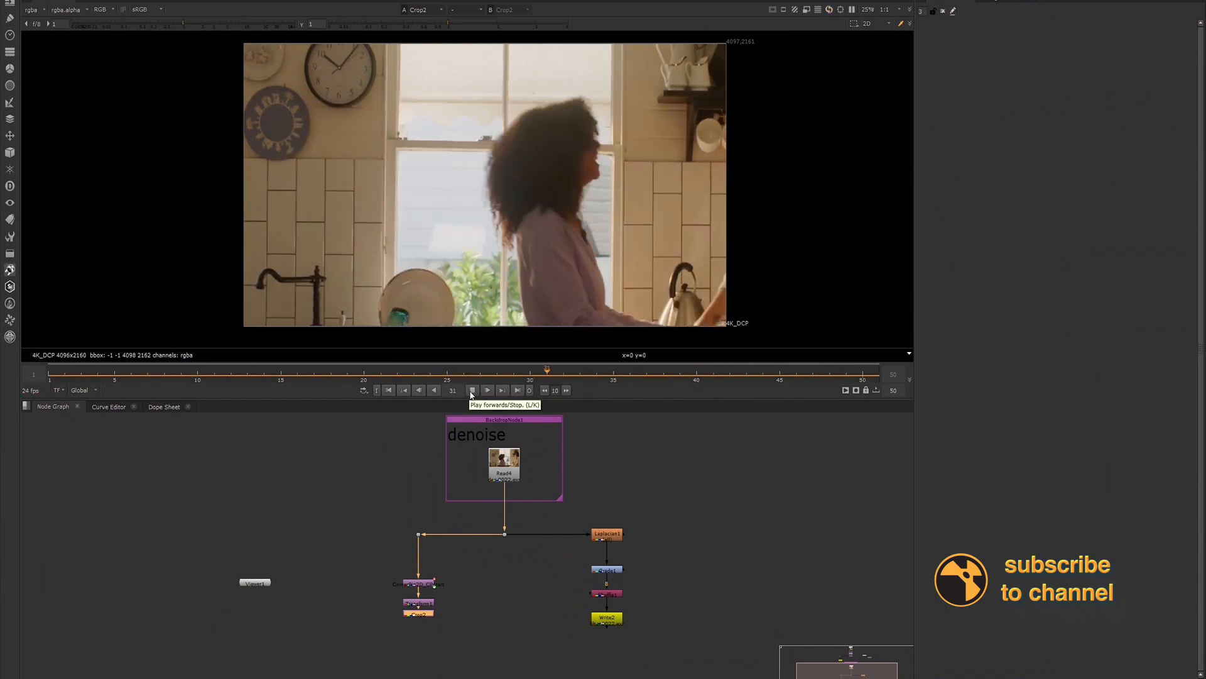
{"action": "left_click", "coordinate": [472, 390]}
{"action": "scroll", "coordinate": [307, 100], "scroll_direction": "up", "scroll_amount": 4}
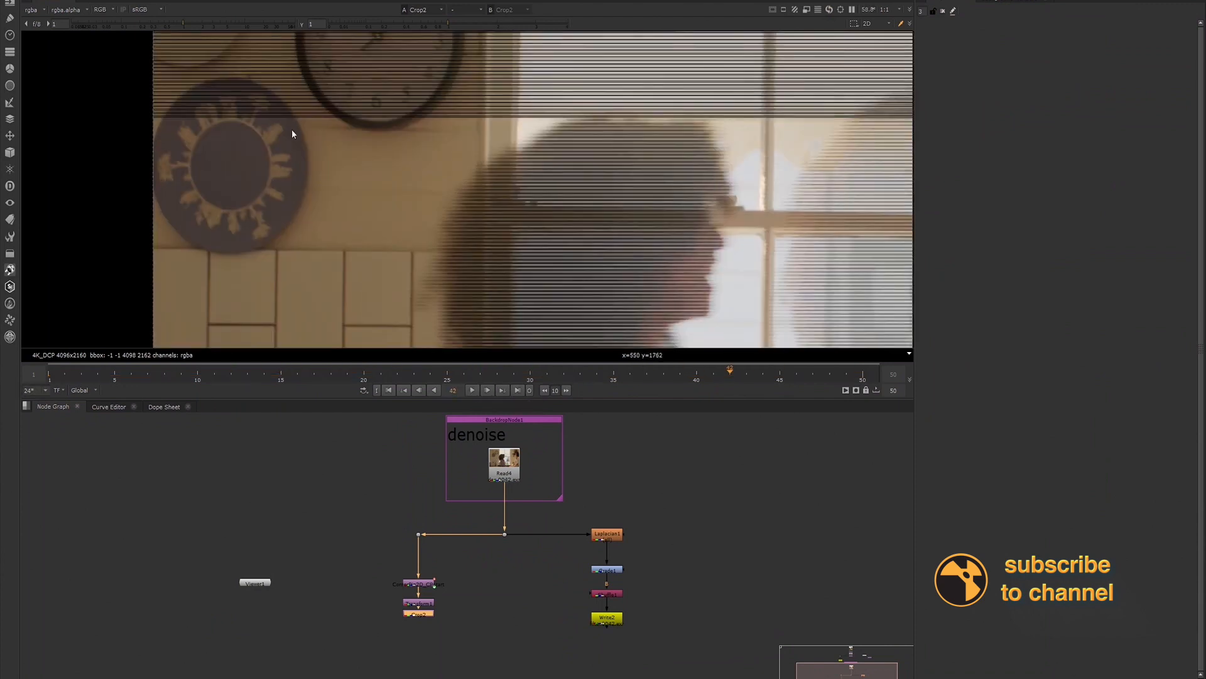
{"action": "left_click", "coordinate": [472, 390]}
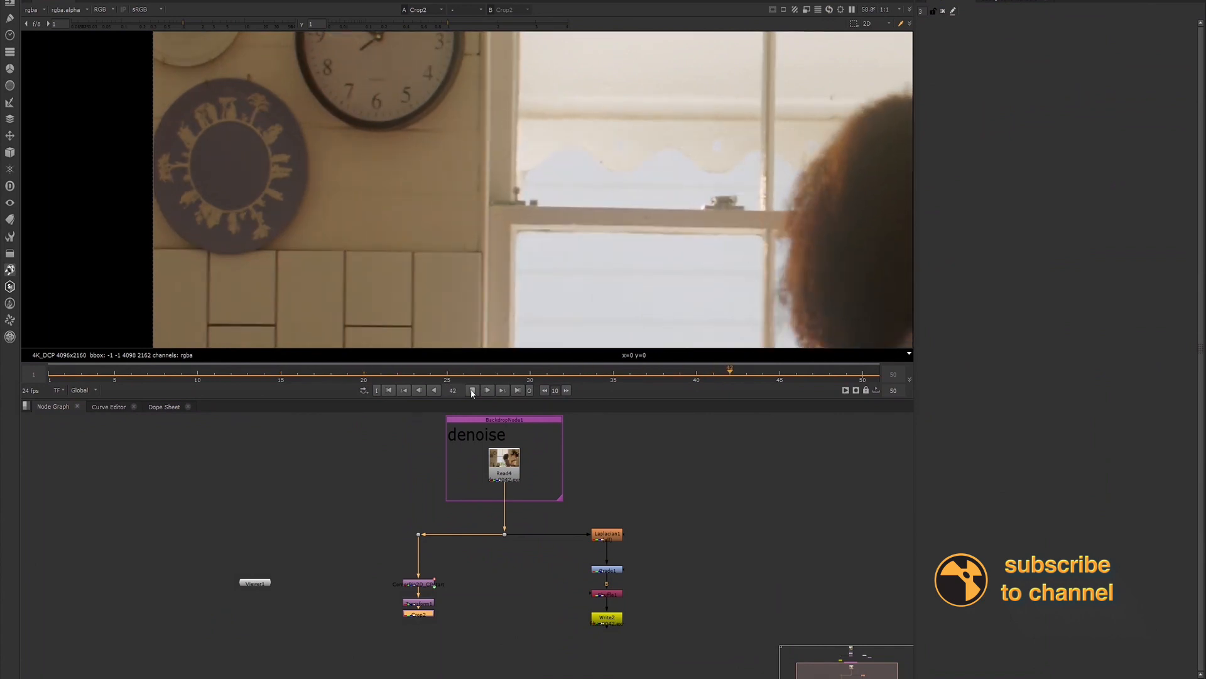
{"action": "left_click", "coordinate": [463, 377]}
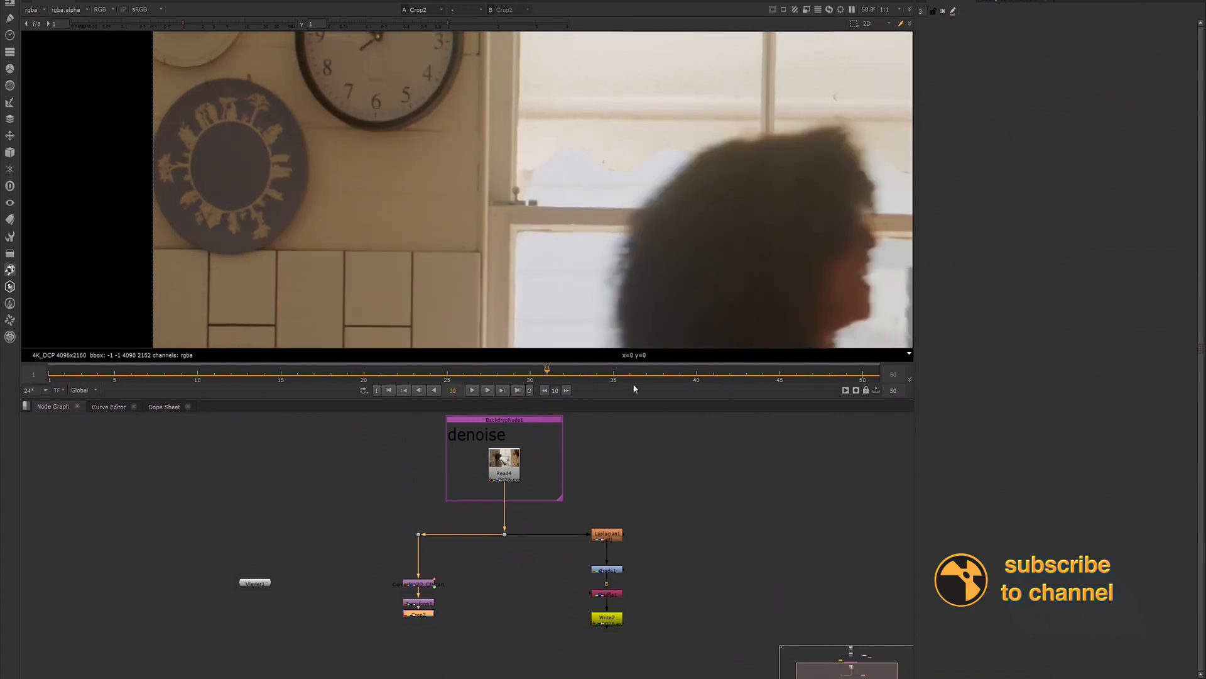
{"action": "left_click", "coordinate": [231, 370]}
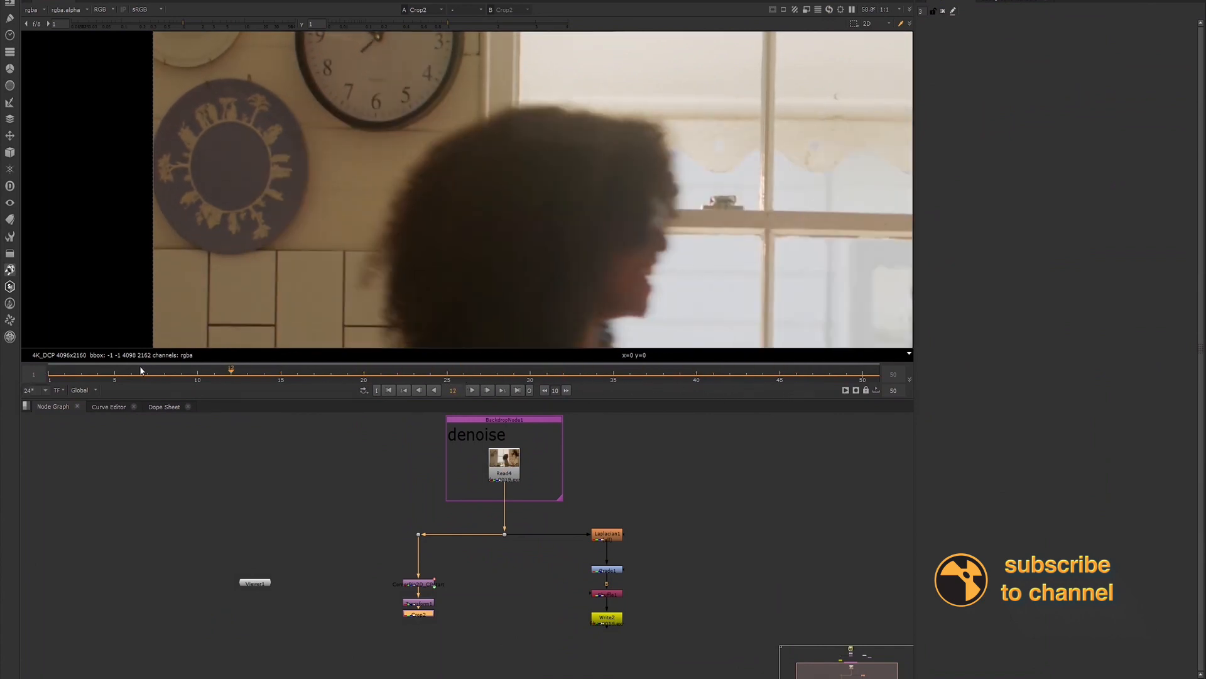
{"action": "left_click_drag", "start_coordinate": [81, 370], "coordinate": [606, 374]}
{"action": "left_click_drag", "start_coordinate": [746, 391], "coordinate": [687, 373]}
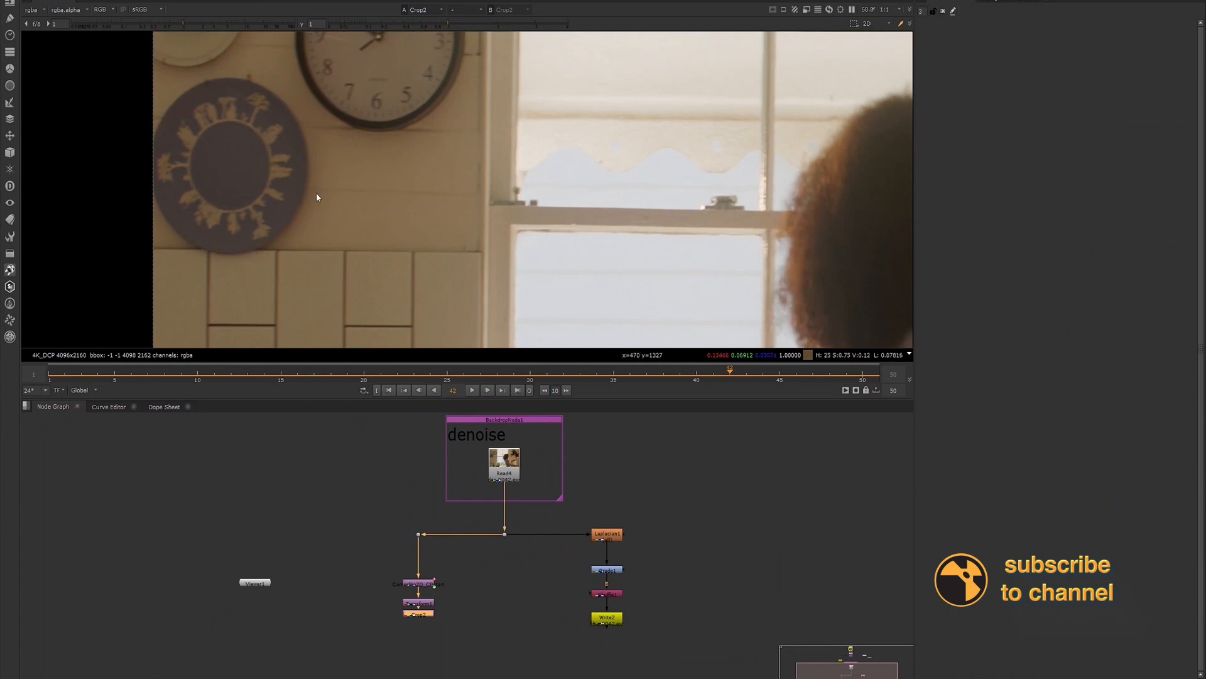
{"action": "left_click", "coordinate": [478, 375]}
{"action": "left_click_drag", "start_coordinate": [323, 370], "coordinate": [74, 387]}
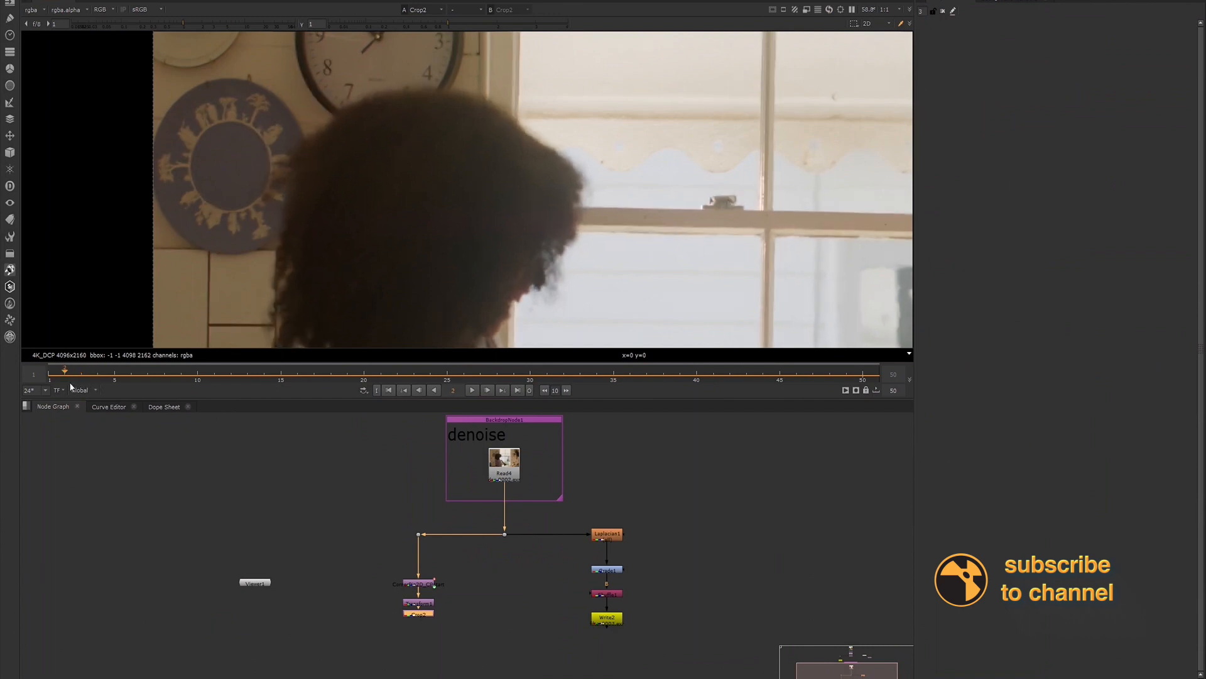
View the original Read4 footage and step back and forth through frames 2 to 5 to examine its camera motion.
{"action": "left_click", "coordinate": [504, 475]}
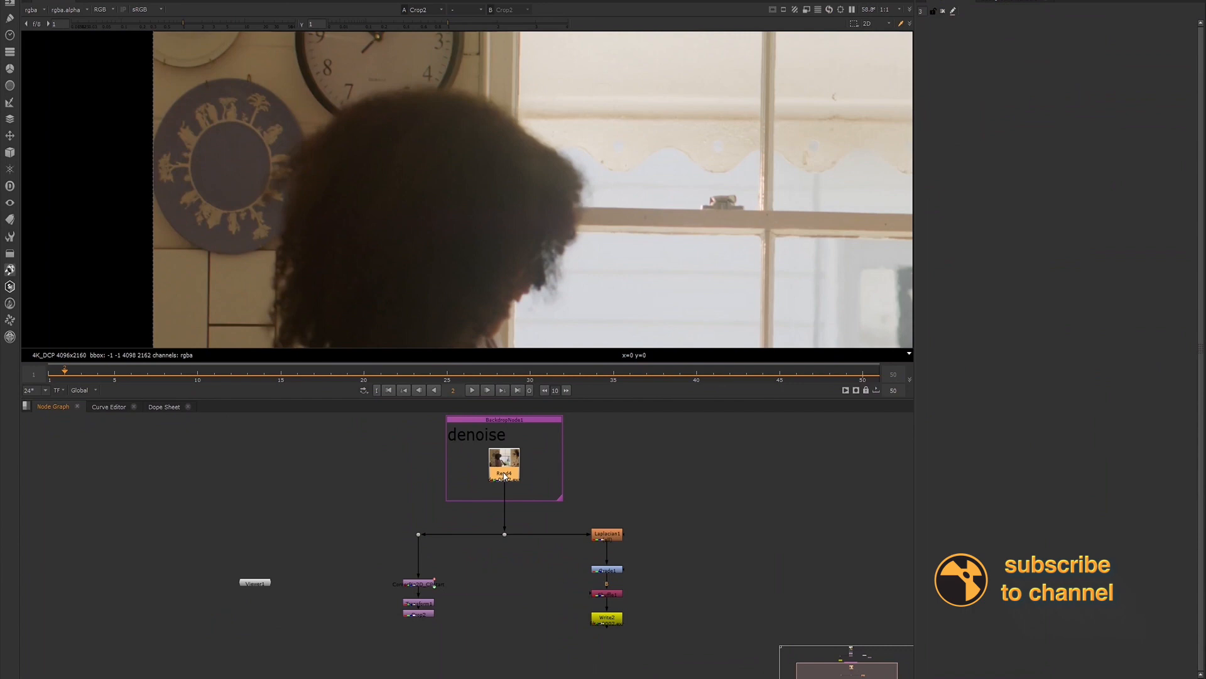
{"action": "key", "text": "1"}
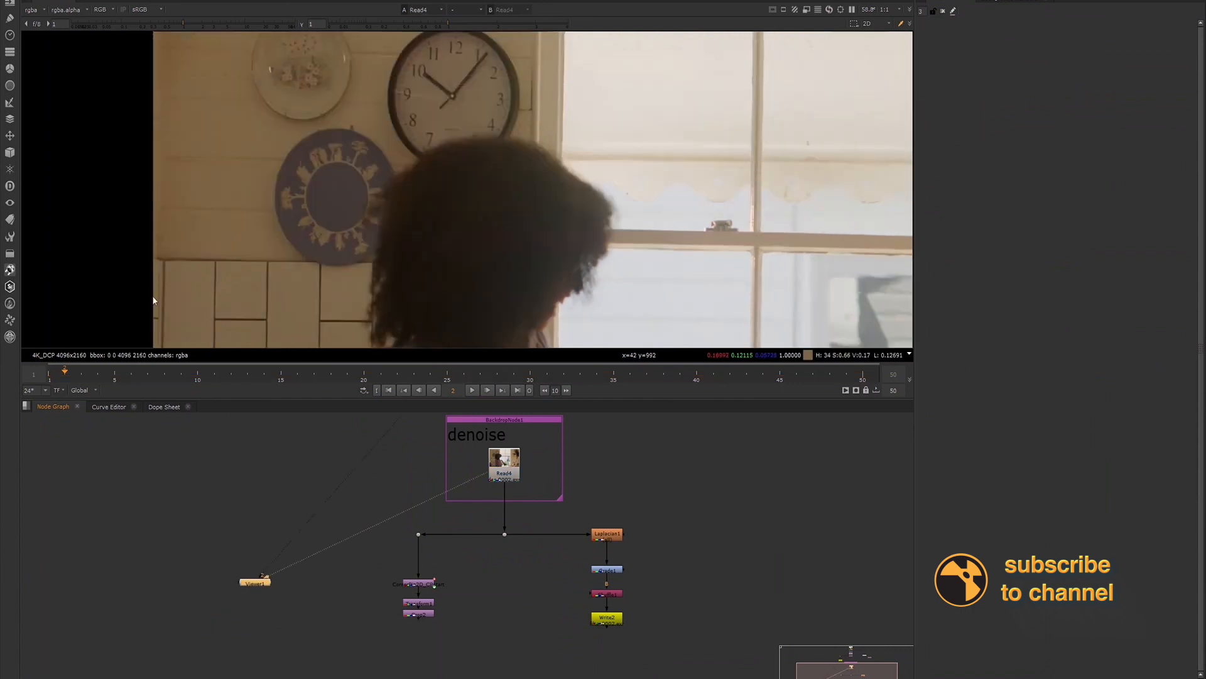
{"action": "left_click", "coordinate": [488, 391]}
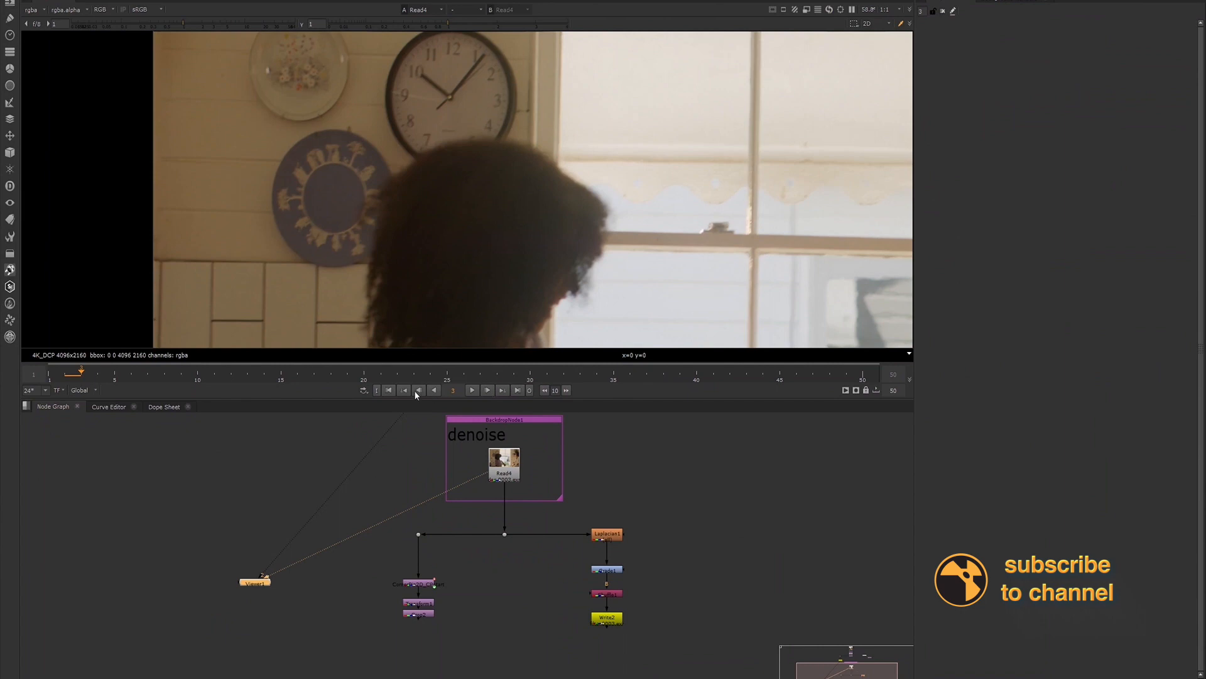
{"action": "left_click", "coordinate": [415, 391]}
{"action": "left_click", "coordinate": [489, 390]}
{"action": "left_click", "coordinate": [489, 390]}
{"action": "left_click", "coordinate": [489, 390]}
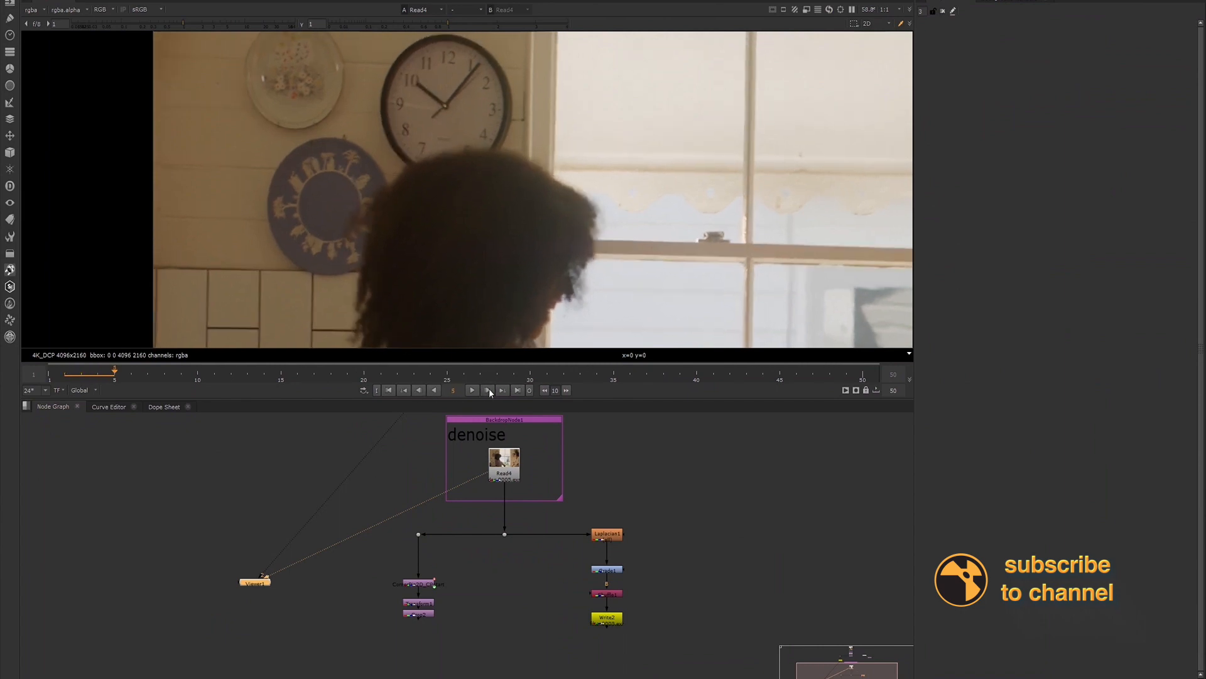
{"action": "left_click", "coordinate": [420, 391]}
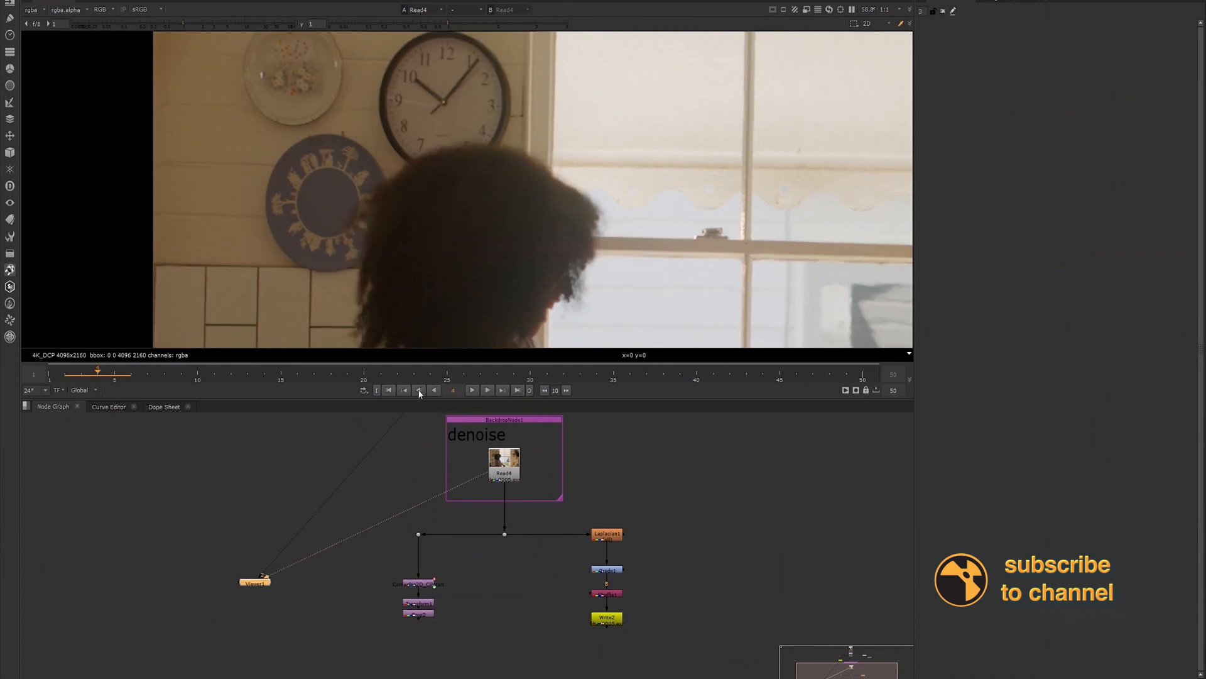
{"action": "left_click", "coordinate": [419, 390]}
{"action": "left_click", "coordinate": [419, 391]}
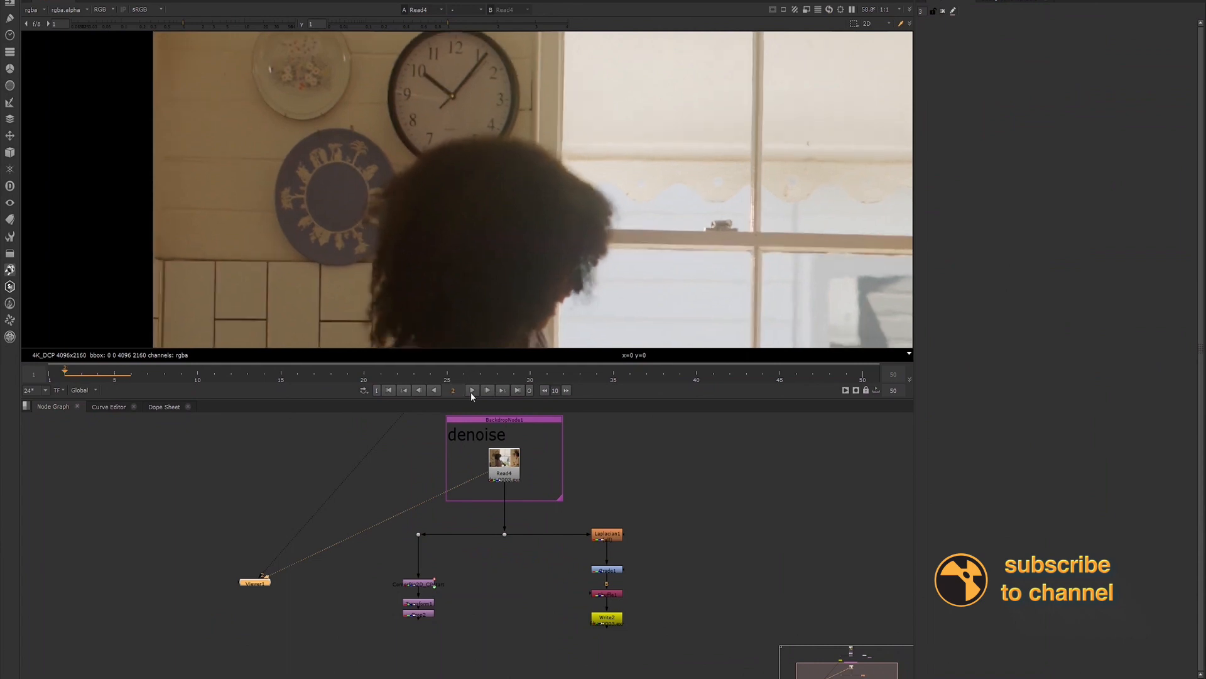
Switch the viewer to the stabilized Crop2 result, play it and scrub through to frame 40 to examine its stability.
{"action": "left_click", "coordinate": [490, 390]}
{"action": "left_click", "coordinate": [490, 390]}
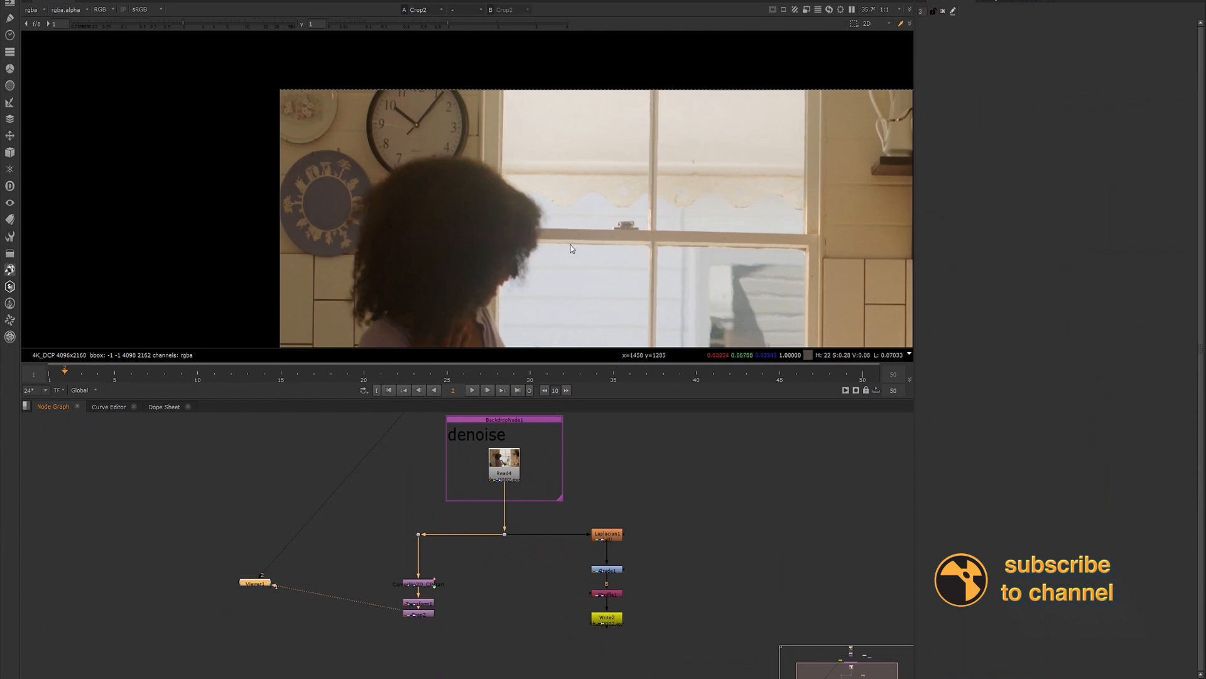
{"action": "left_click", "coordinate": [474, 390]}
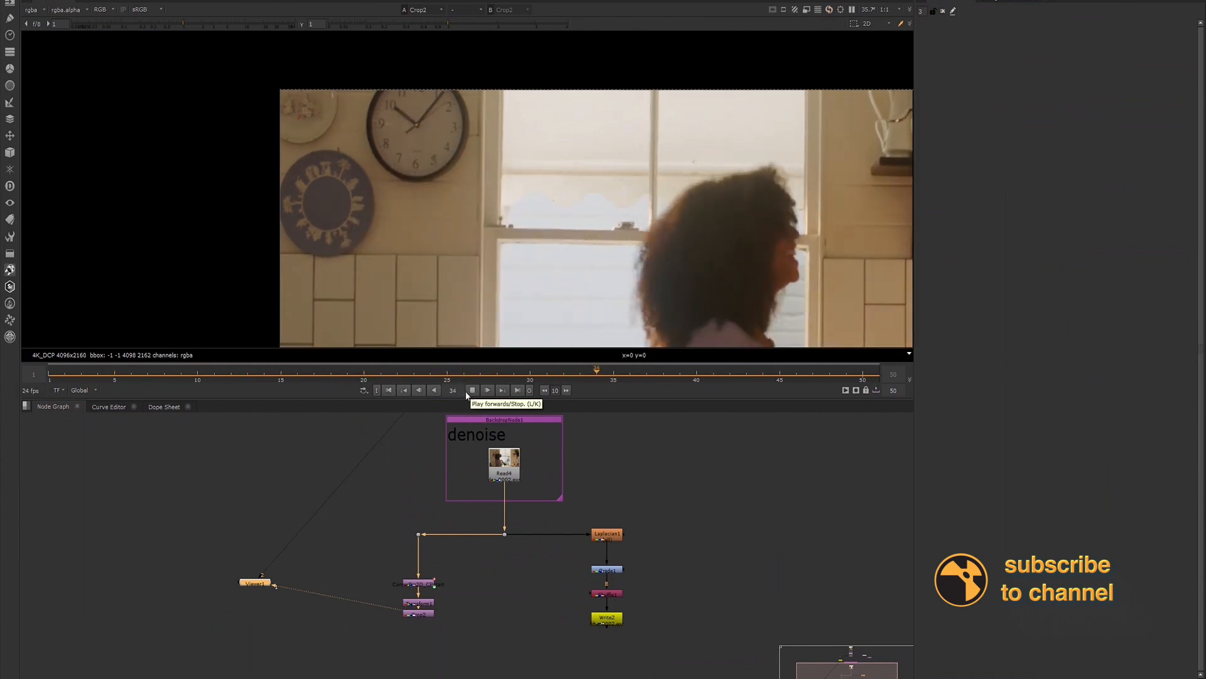
{"action": "left_click", "coordinate": [473, 389]}
{"action": "left_click_drag", "start_coordinate": [509, 377], "coordinate": [196, 380]}
{"action": "left_click_drag", "start_coordinate": [367, 379], "coordinate": [696, 372]}
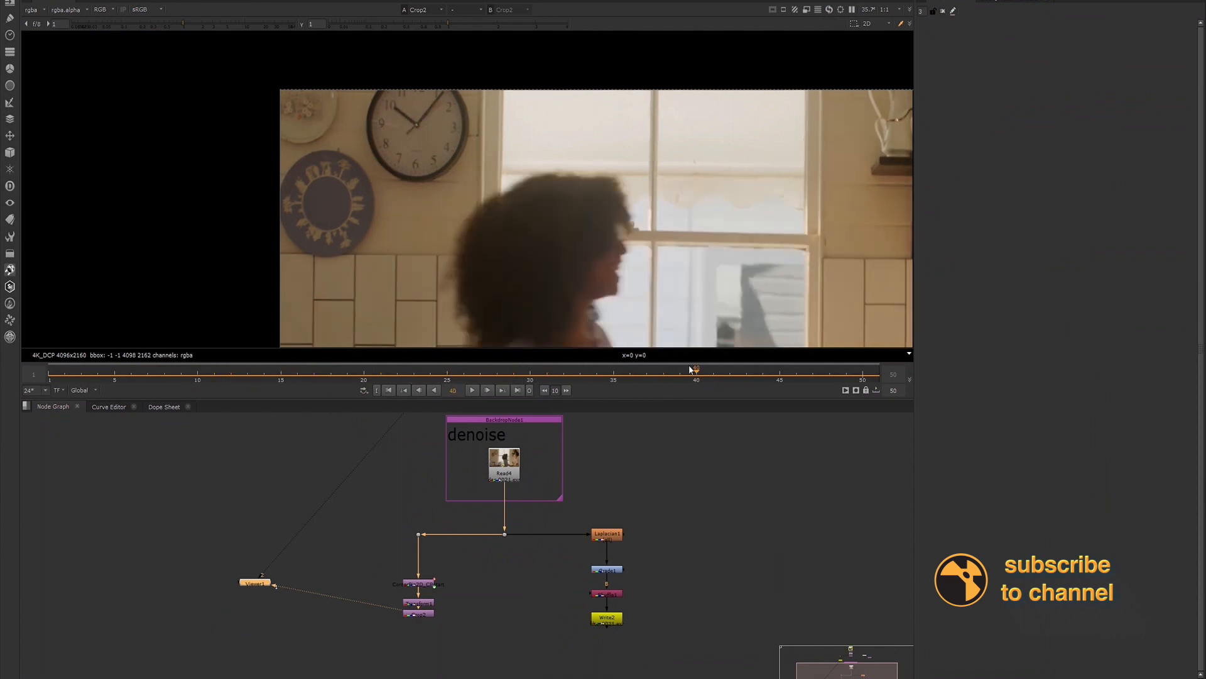
In CornerPin2D_CPstart, set motionblur to 1 and shutter offset to centred, and play back the result.
{"action": "double_click", "coordinate": [417, 584]}
{"action": "left_click", "coordinate": [979, 140]}
{"action": "left_click", "coordinate": [984, 216]}
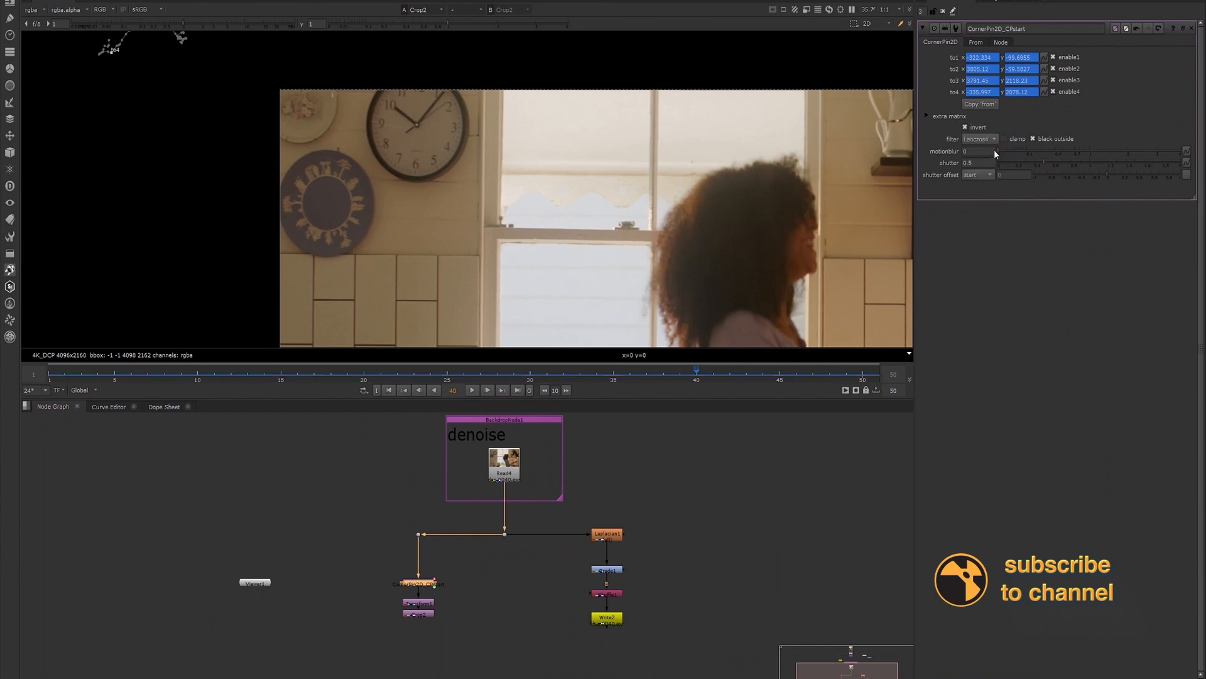
{"action": "left_click", "coordinate": [971, 152]}
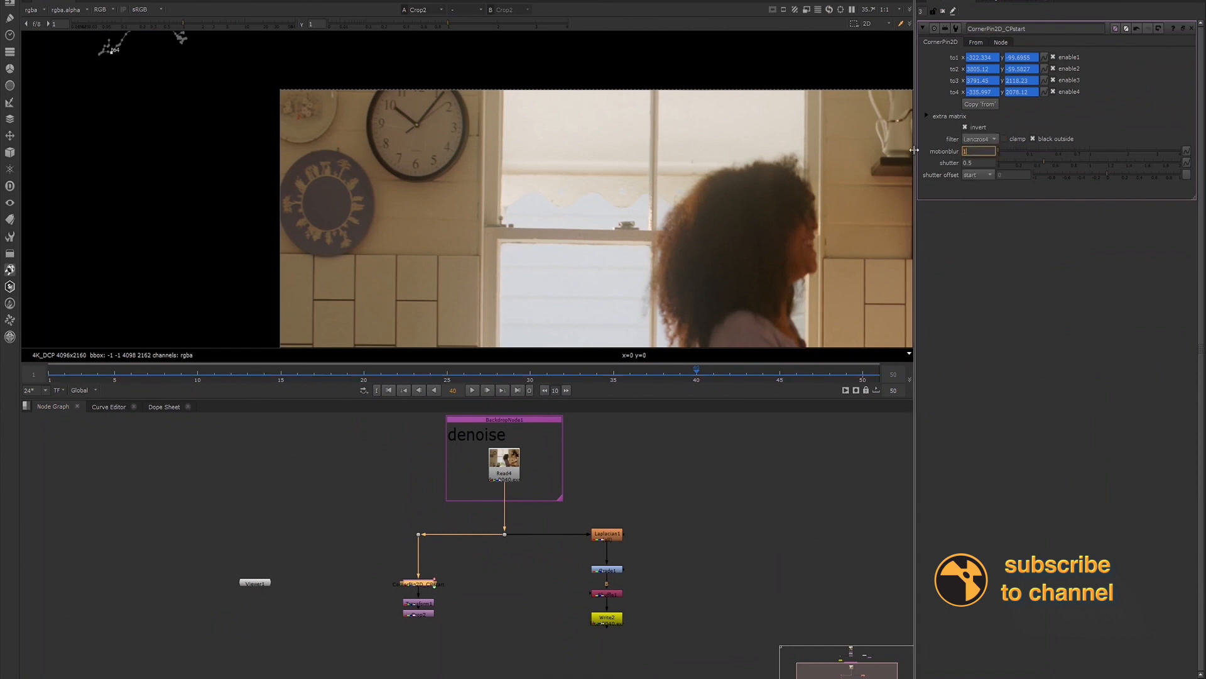
{"action": "left_click", "coordinate": [969, 176]}
{"action": "left_click", "coordinate": [977, 164]}
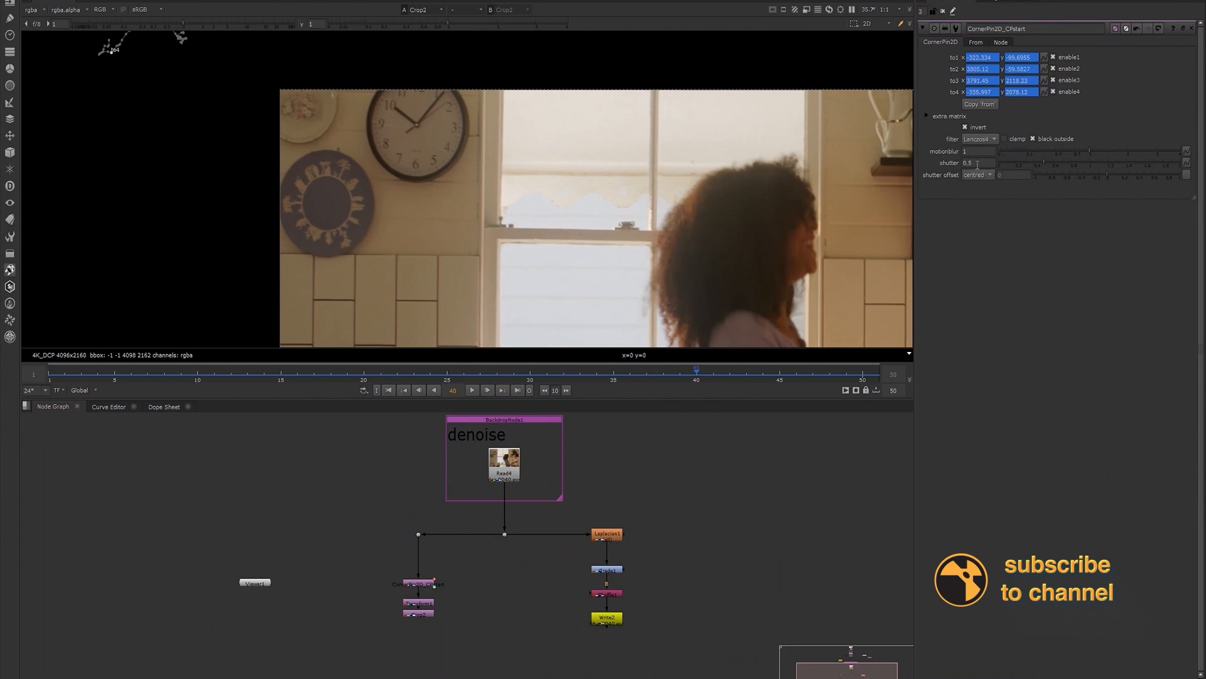
{"action": "left_click", "coordinate": [473, 391]}
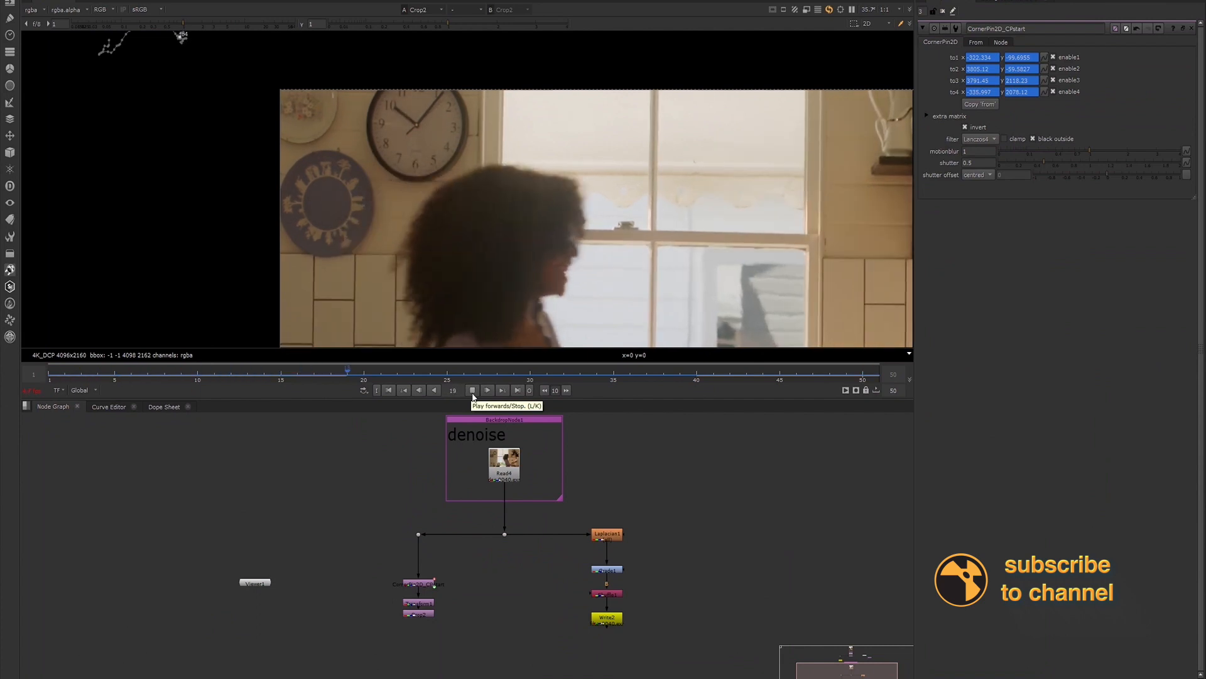
{"action": "left_click", "coordinate": [473, 391]}
Set the motionblur of CornerPin2D_CPstart to 0 and its filter to cubic, and close the node's properties.
{"action": "left_click", "coordinate": [422, 588]}
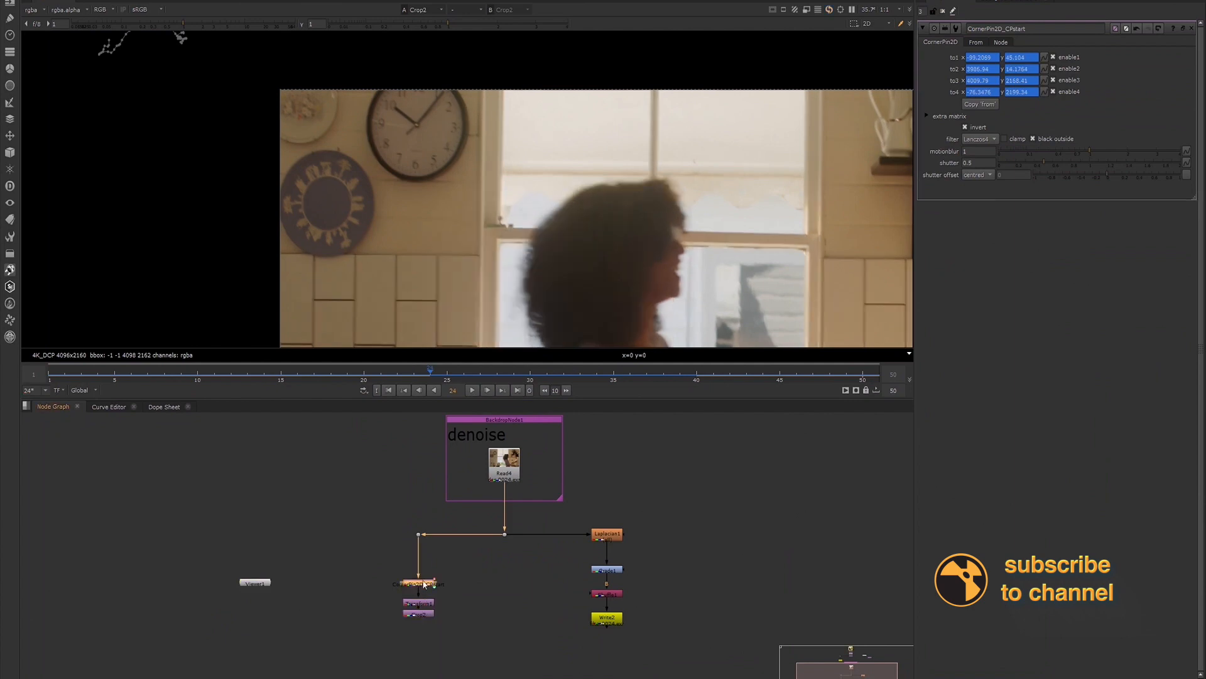
{"action": "left_click", "coordinate": [968, 152]}
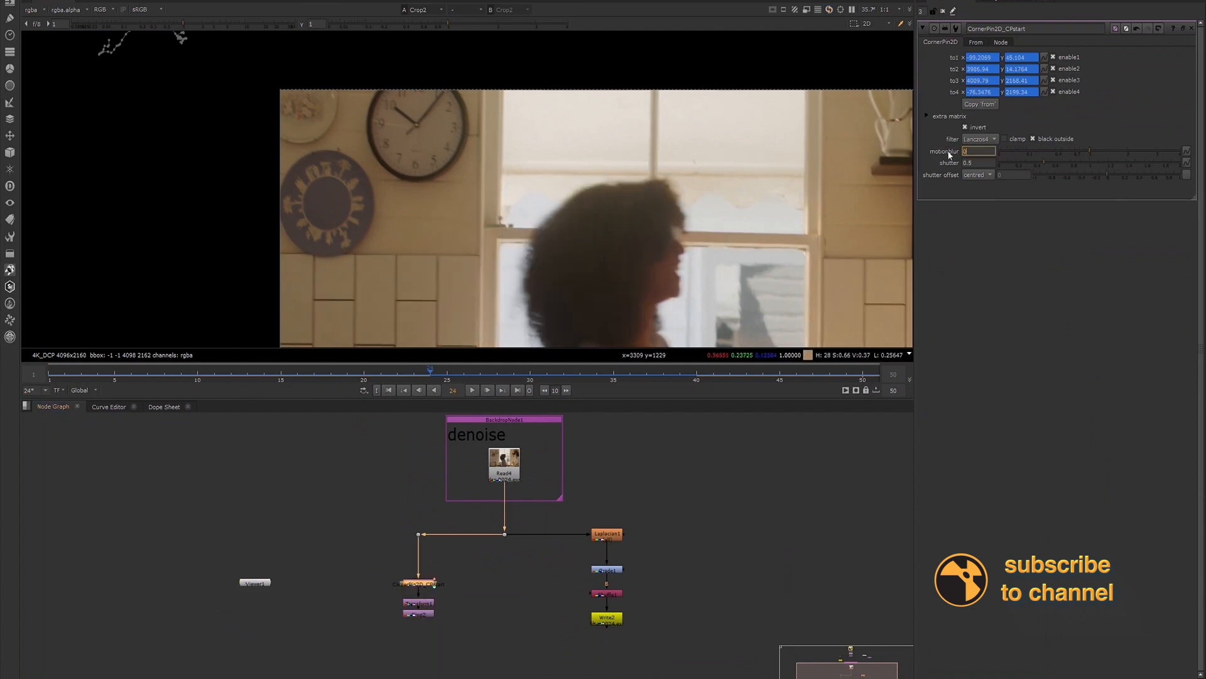
{"action": "type", "text": "0"}
{"action": "left_click", "coordinate": [980, 139]}
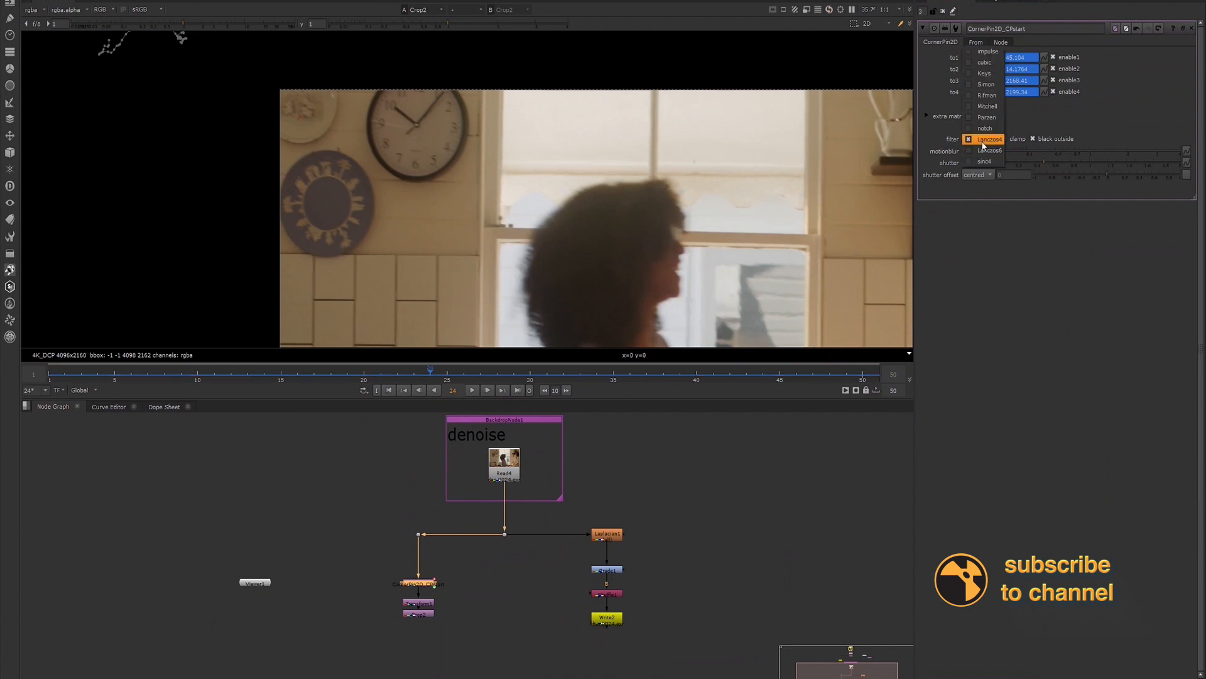
{"action": "left_click", "coordinate": [983, 63]}
{"action": "scroll", "coordinate": [607, 250], "scroll_direction": "down", "scroll_amount": 5}
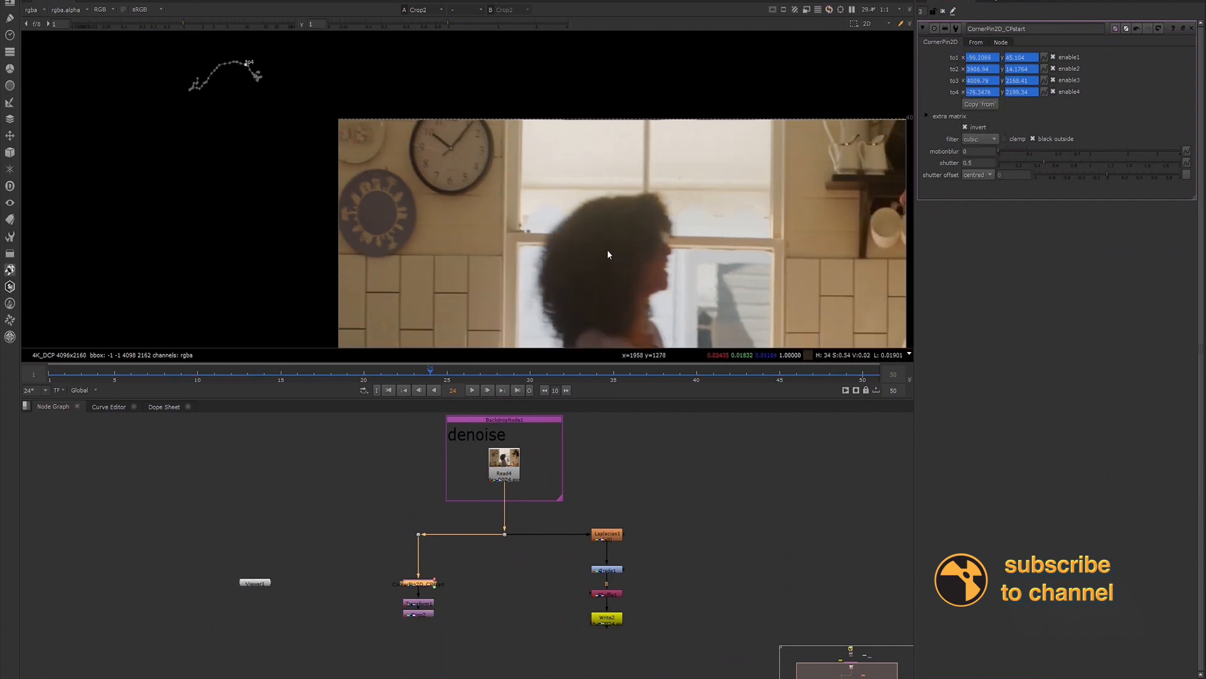
{"action": "scroll", "coordinate": [590, 227], "scroll_direction": "up", "scroll_amount": 2}
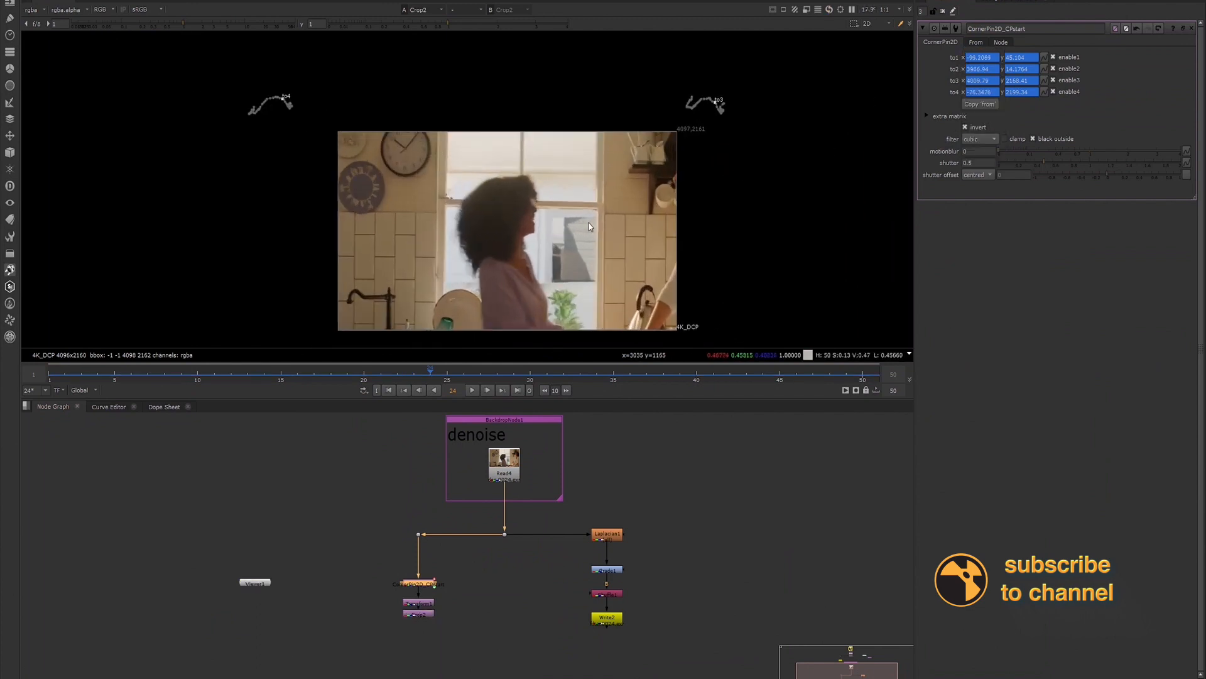
{"action": "left_click", "coordinate": [943, 11]}
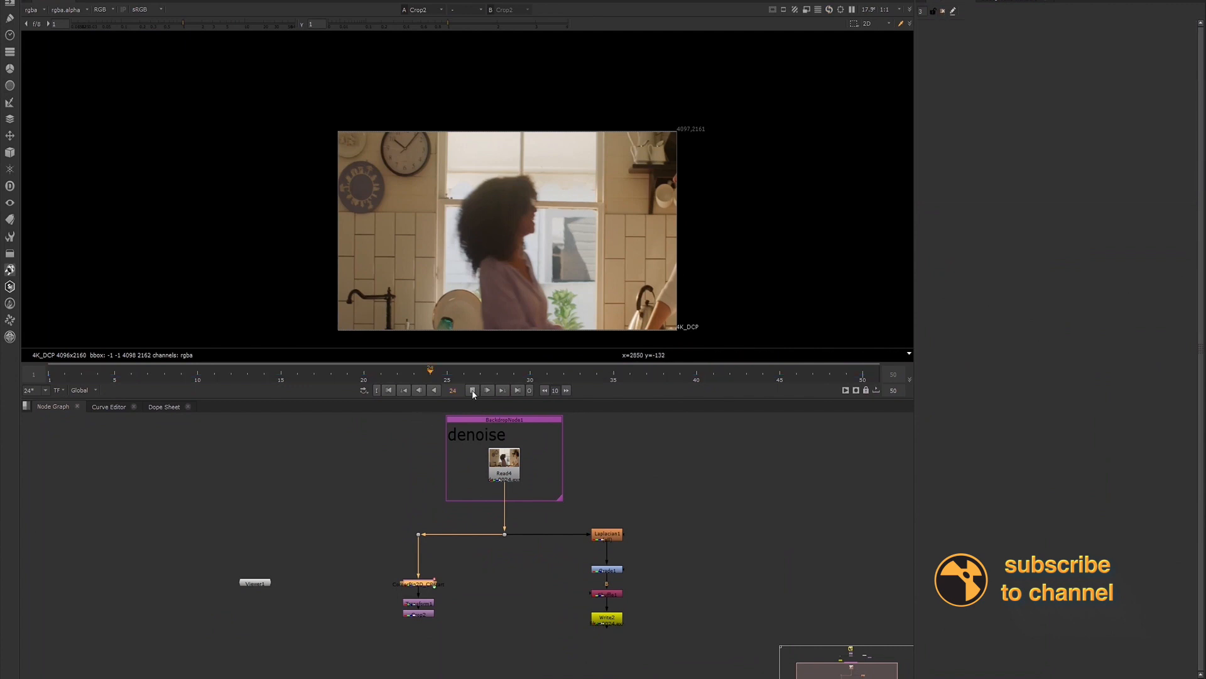
Play and scrub the full stabilized frame to examine the clock, plates, tiles and frame edges for remaining movement.
{"action": "left_click", "coordinate": [473, 390]}
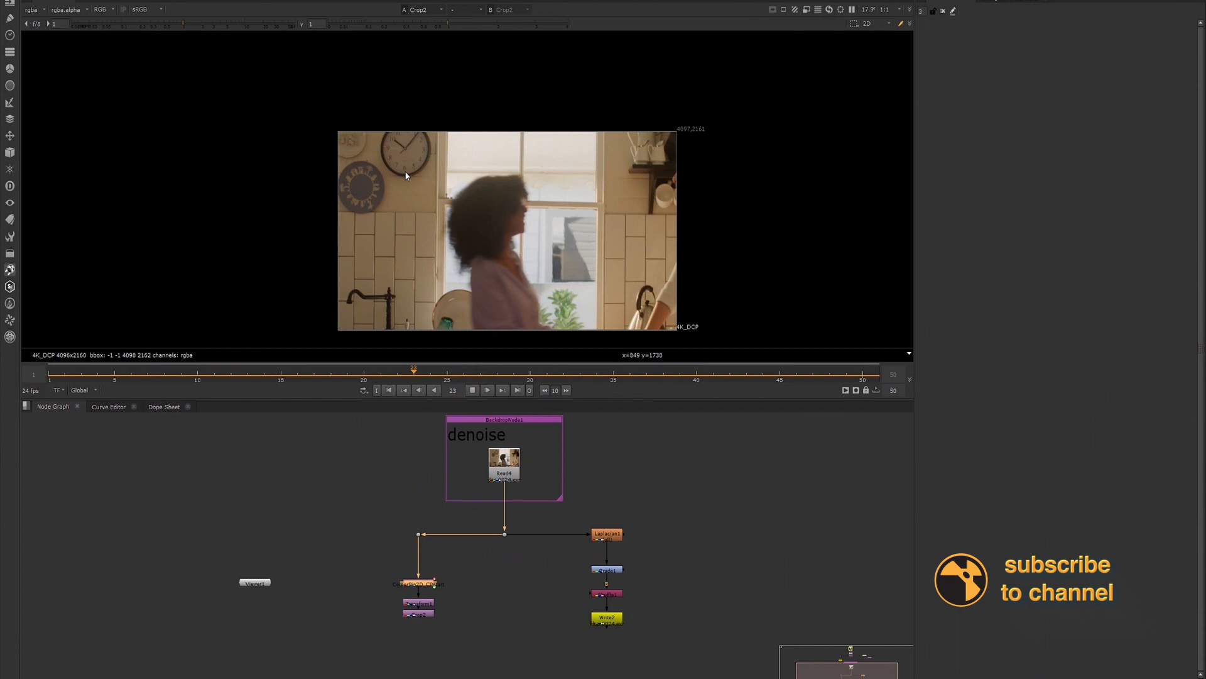
{"action": "scroll", "coordinate": [417, 178], "scroll_direction": "up", "scroll_amount": 2}
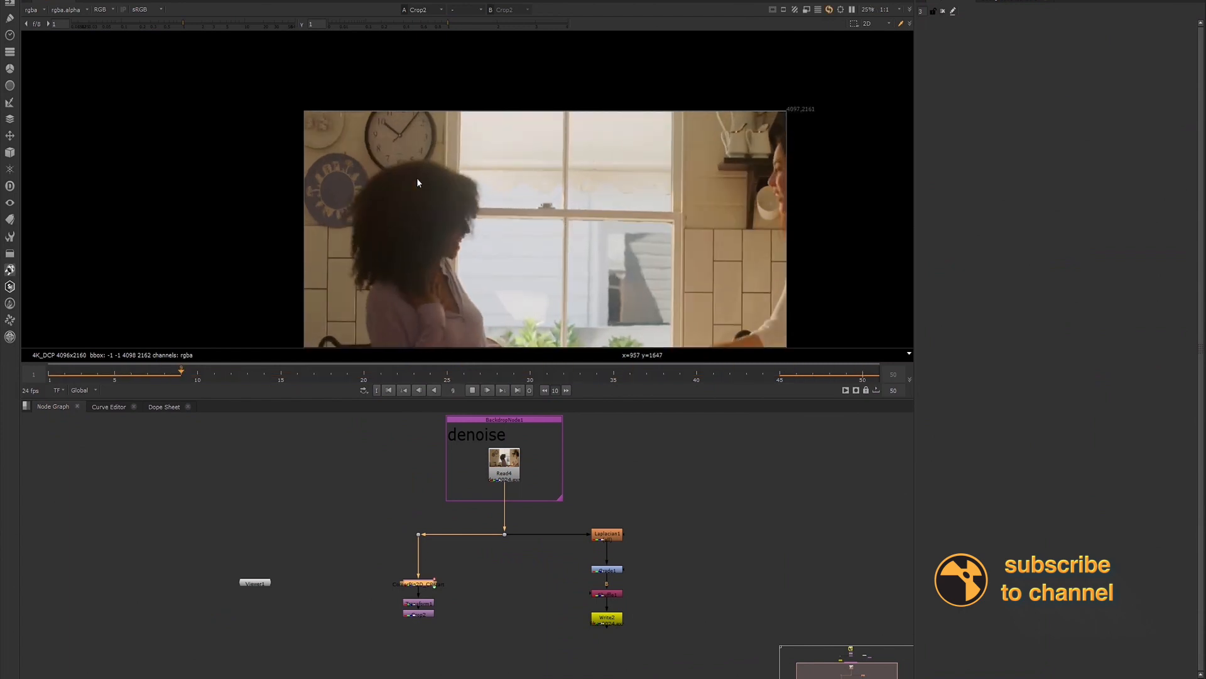
{"action": "scroll", "coordinate": [387, 251], "scroll_direction": "down", "scroll_amount": 1}
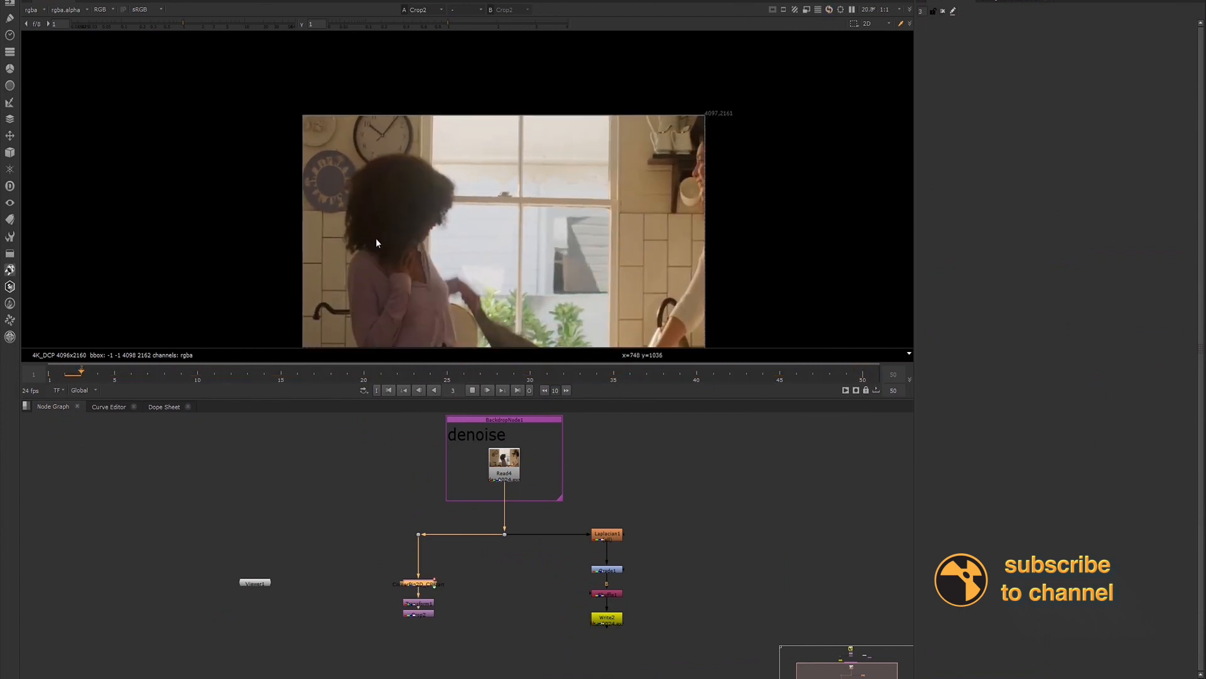
{"action": "left_click_drag", "start_coordinate": [394, 261], "coordinate": [371, 227]}
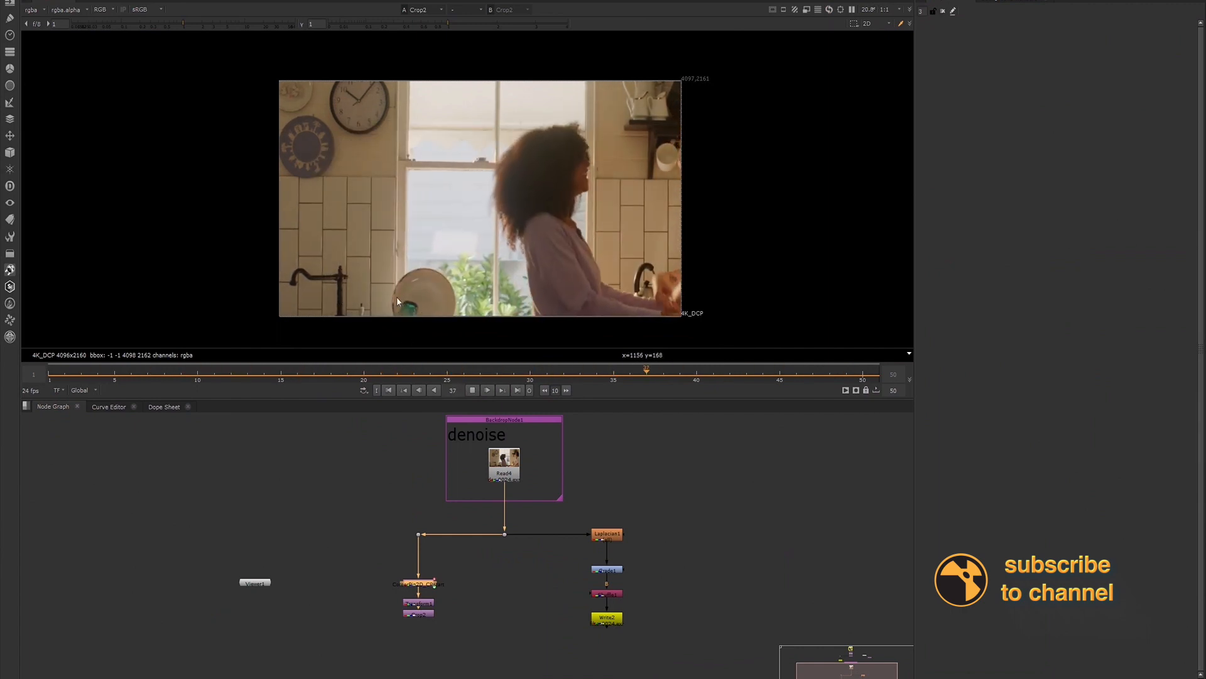
{"action": "left_click", "coordinate": [473, 390]}
{"action": "left_click_drag", "start_coordinate": [470, 373], "coordinate": [239, 375]}
{"action": "left_click_drag", "start_coordinate": [159, 374], "coordinate": [515, 377]}
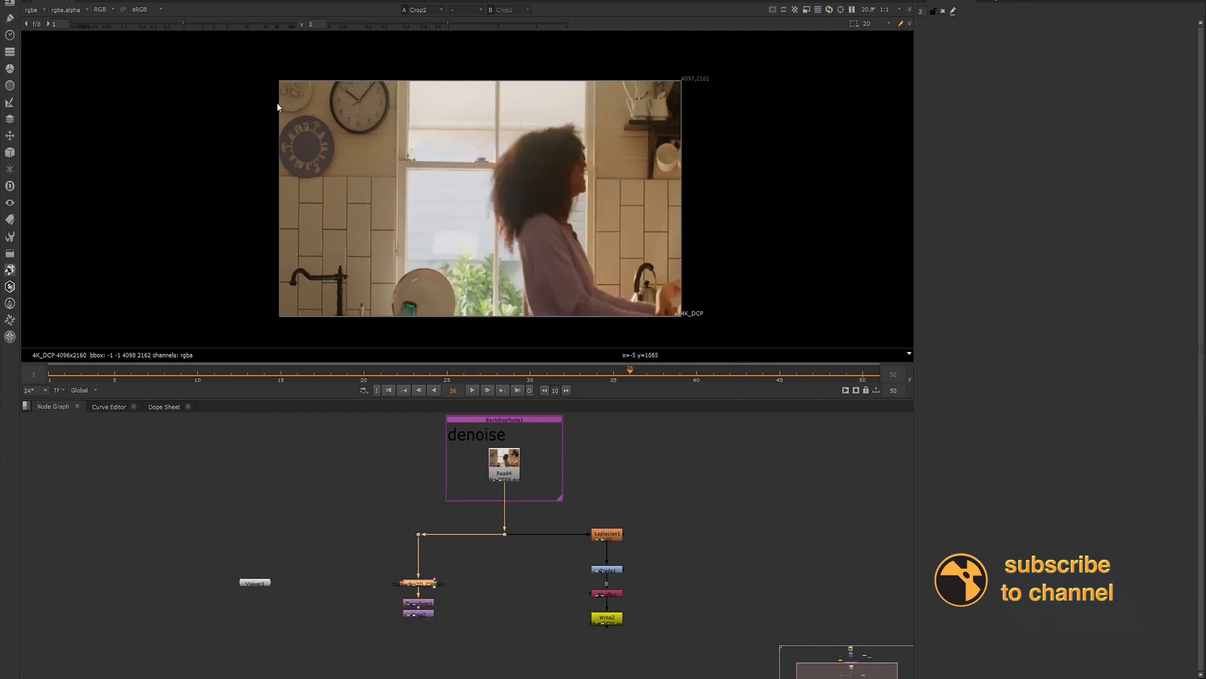
{"action": "left_click", "coordinate": [471, 390]}
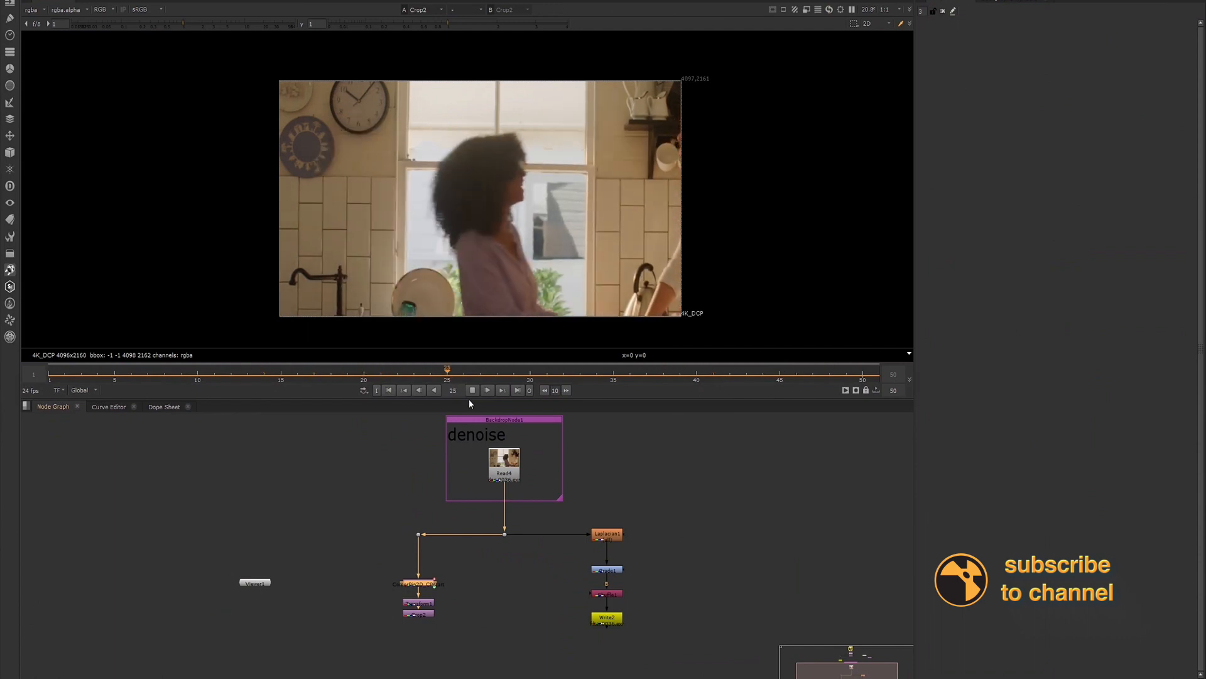
{"action": "left_click", "coordinate": [472, 391]}
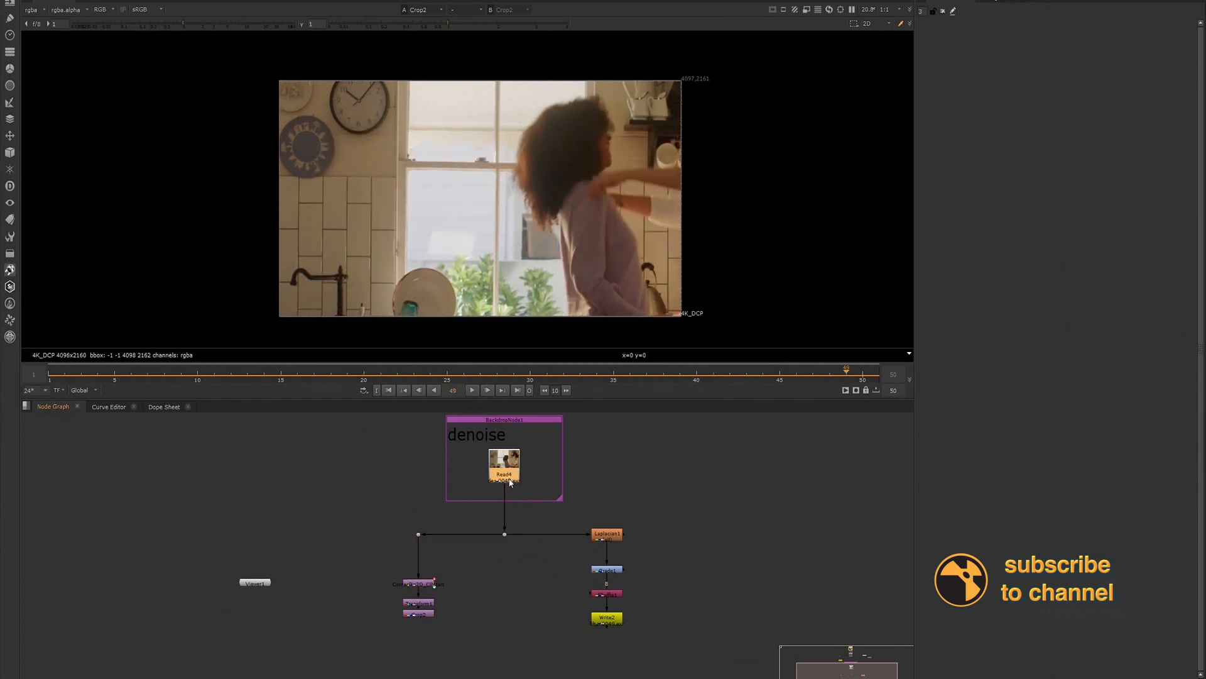
View the original Read4 footage and play it to compare its camera motion with the stabilized shot.
{"action": "key", "text": "1"}
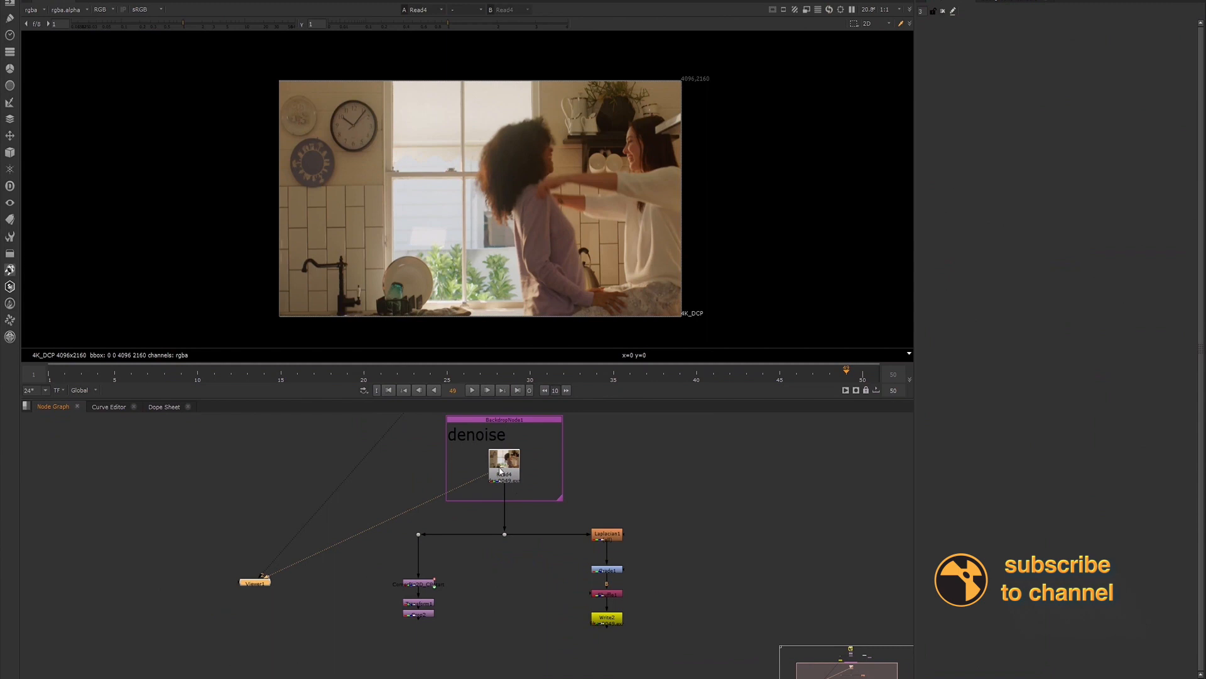
{"action": "left_click", "coordinate": [472, 390]}
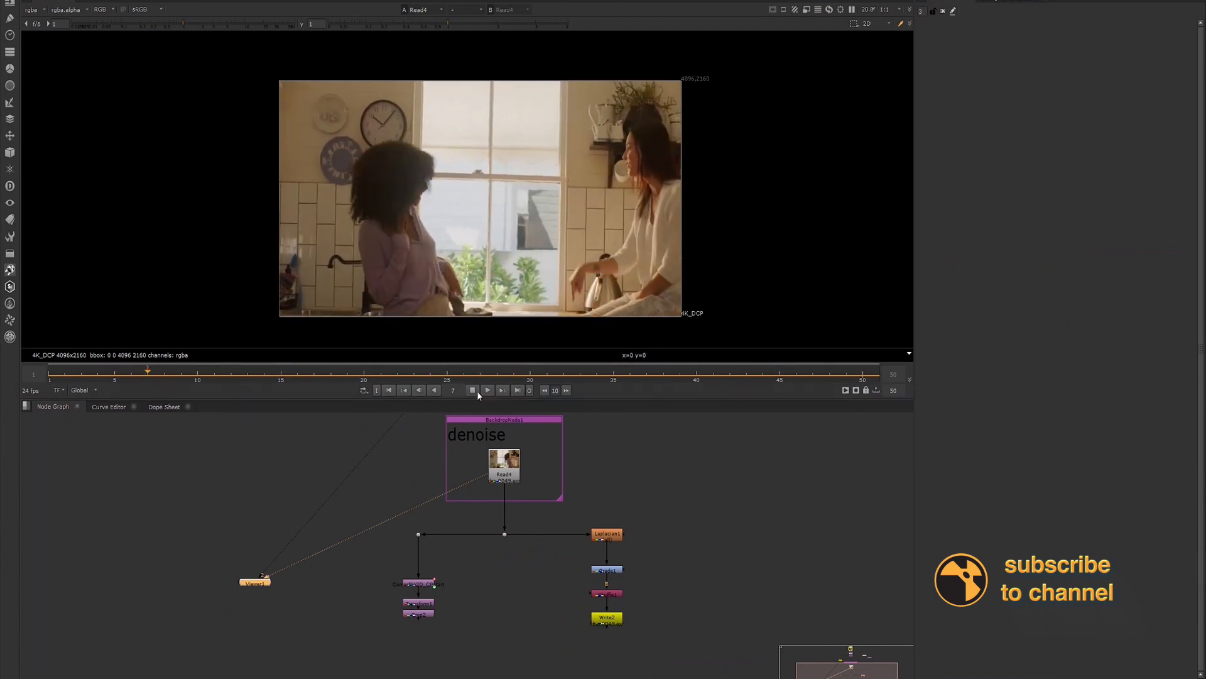
{"action": "left_click", "coordinate": [473, 391]}
Move the Crop2 node slightly lower, view its output, and play and scrub the stabilized result.
{"action": "left_click_drag", "start_coordinate": [417, 614], "coordinate": [419, 624]}
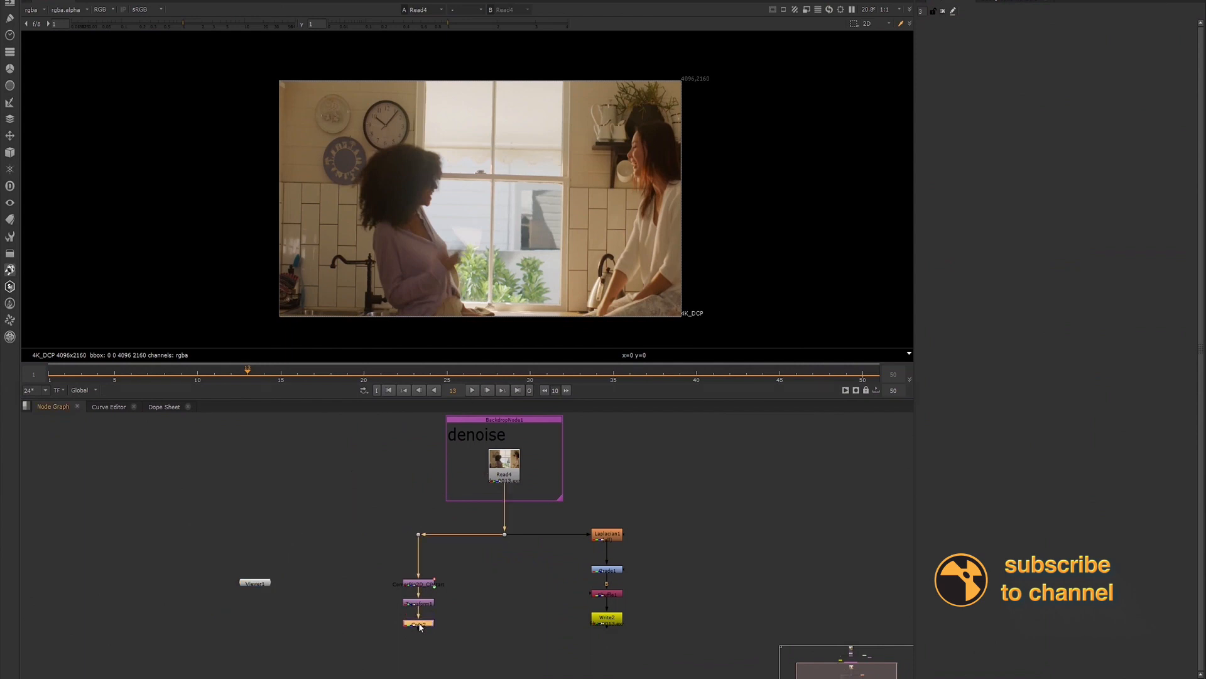
{"action": "key", "text": "2"}
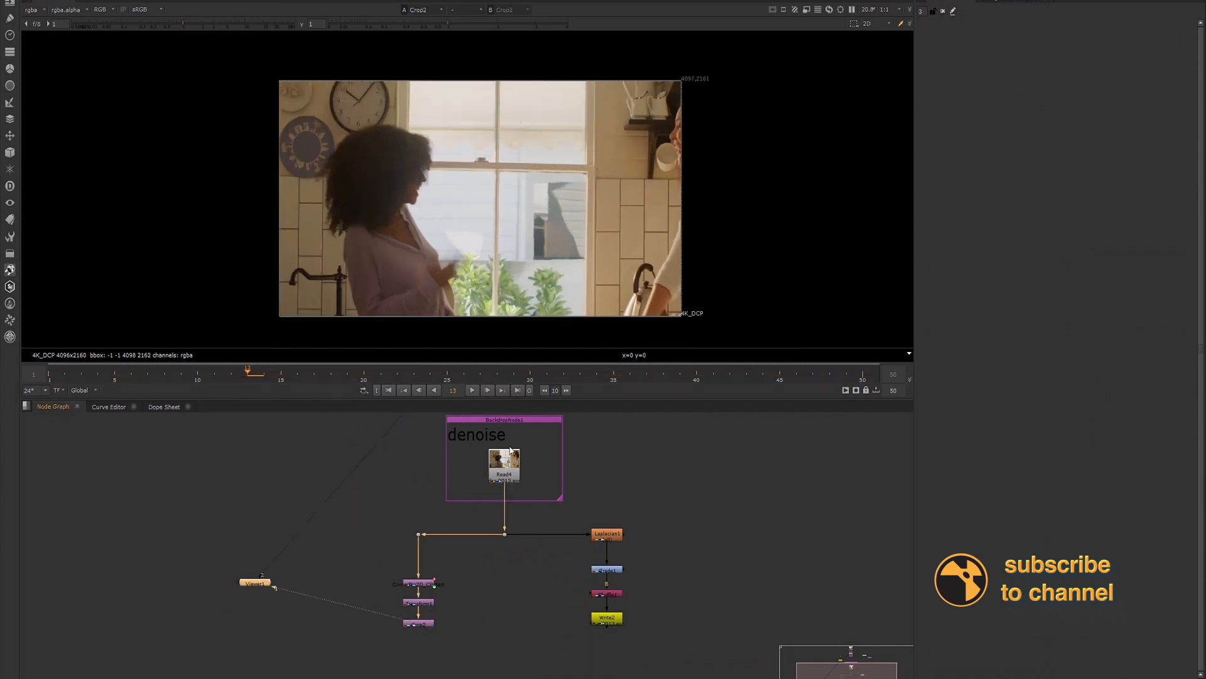
{"action": "left_click", "coordinate": [473, 391]}
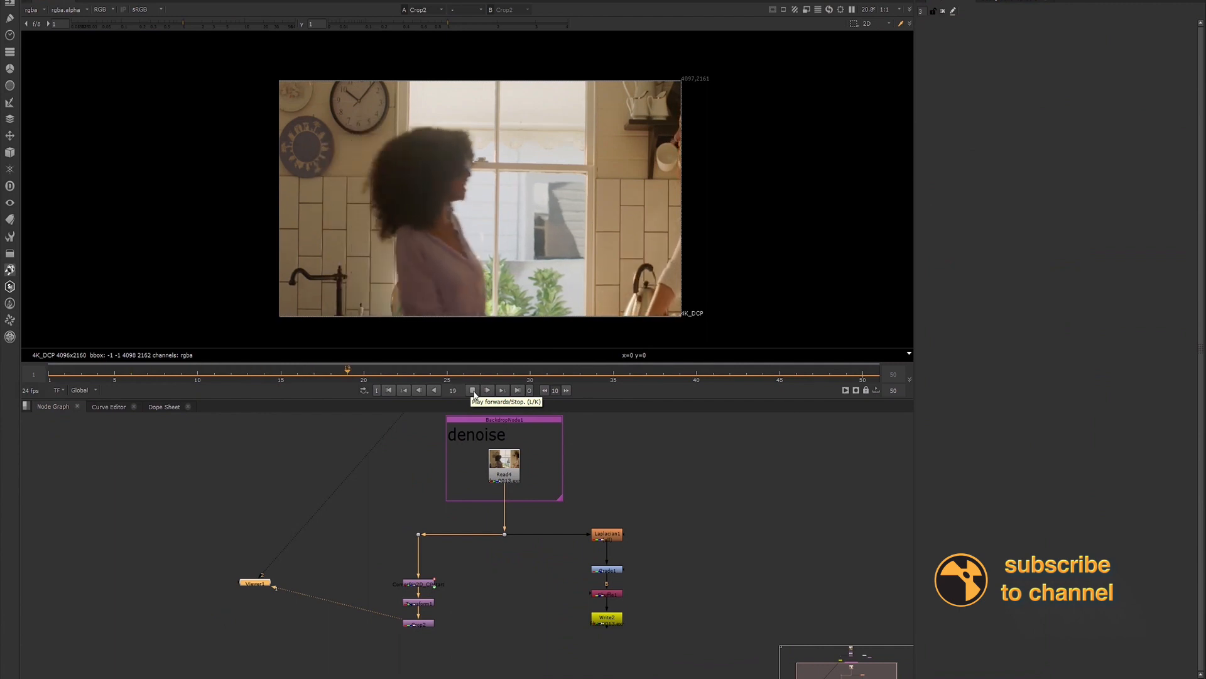
{"action": "left_click", "coordinate": [474, 391]}
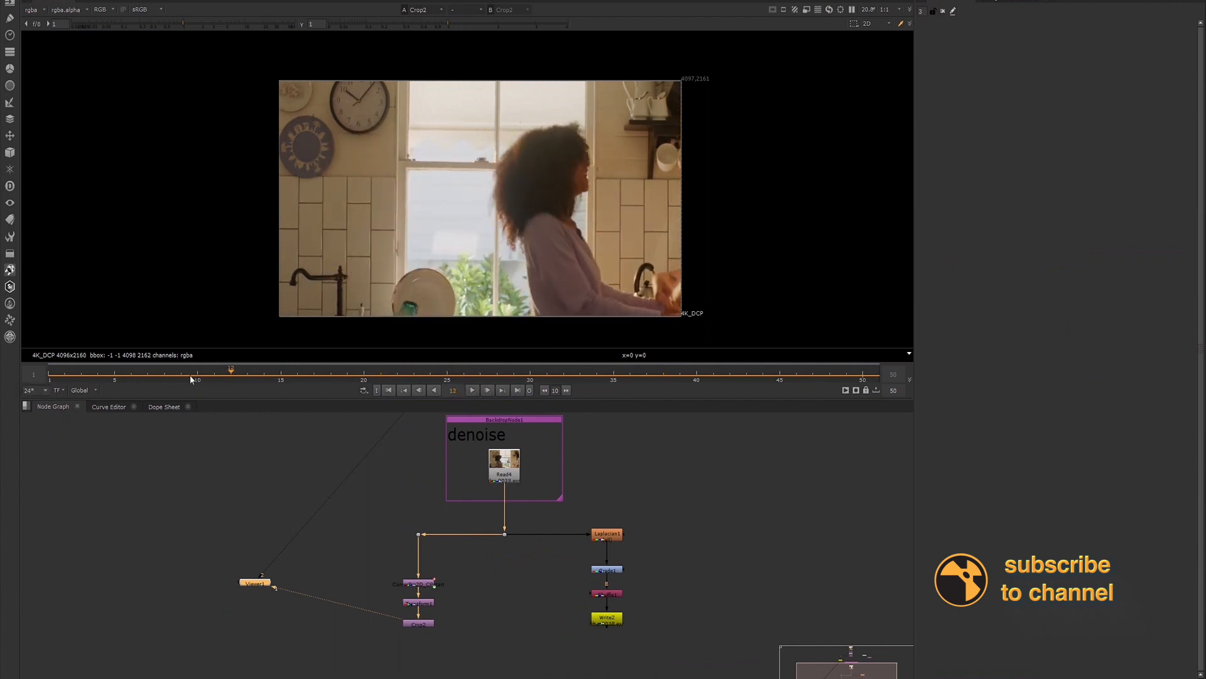
{"action": "left_click_drag", "start_coordinate": [103, 379], "coordinate": [600, 361]}
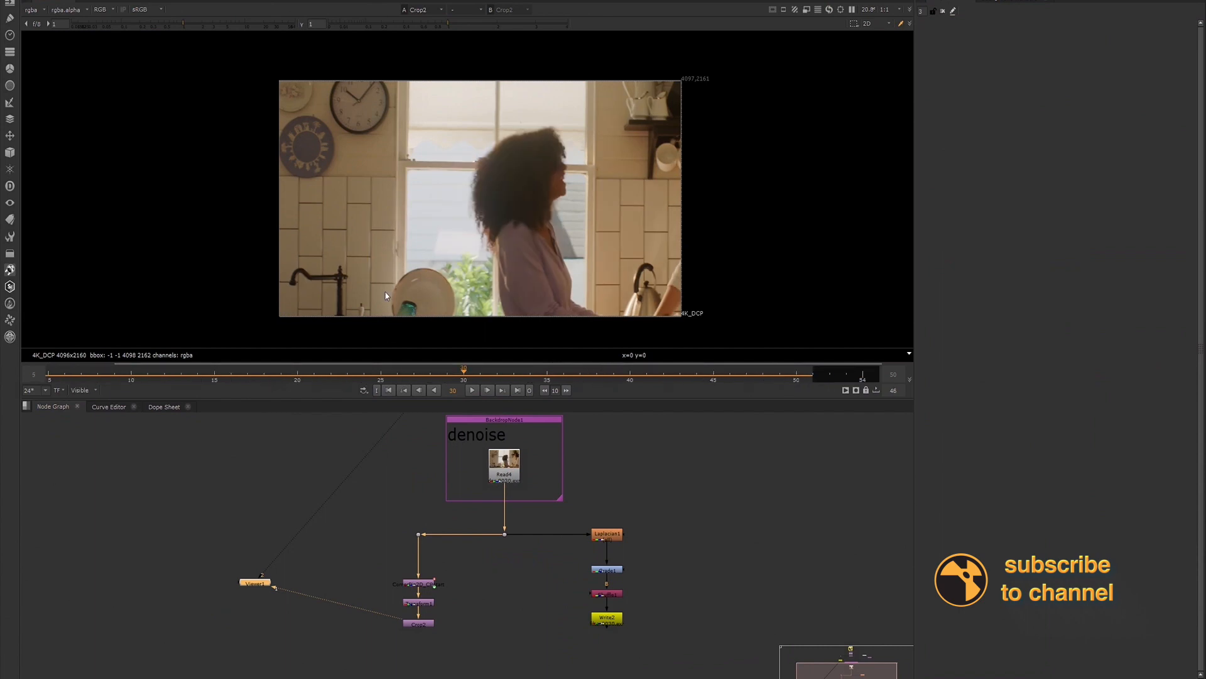
Go to the first visible frame, set the timeline range to Global and change the playback frame rate.
{"action": "left_click", "coordinate": [389, 390]}
{"action": "left_click", "coordinate": [81, 390]}
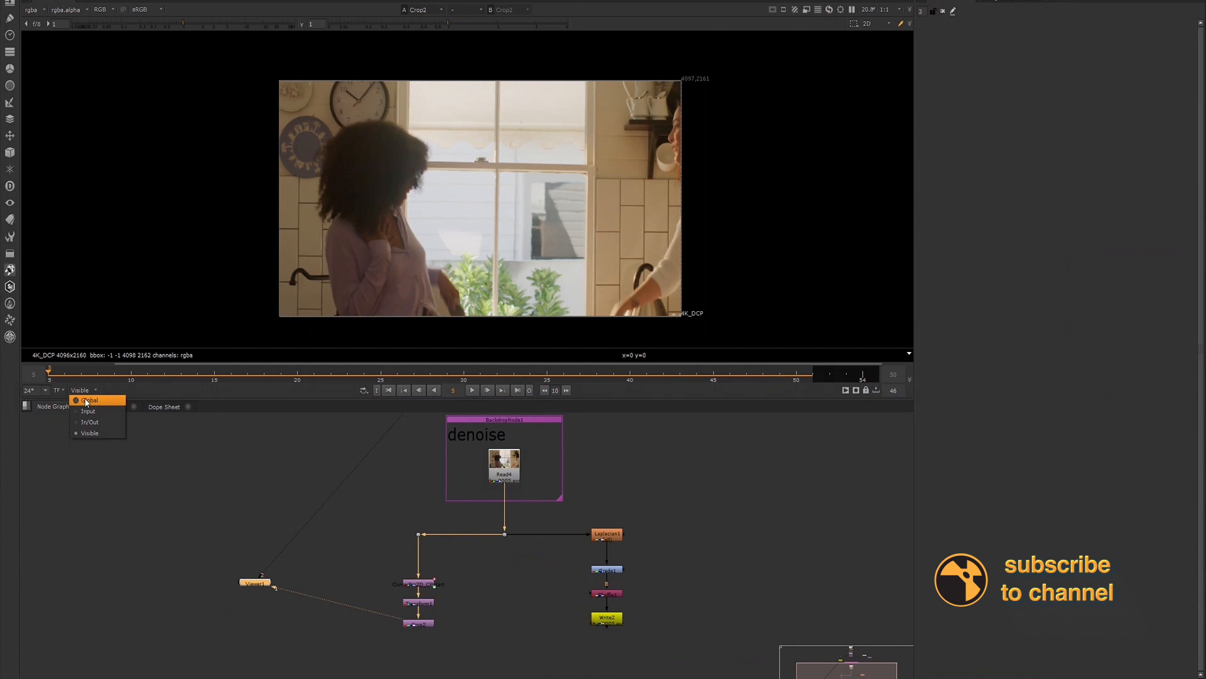
{"action": "left_click", "coordinate": [87, 400]}
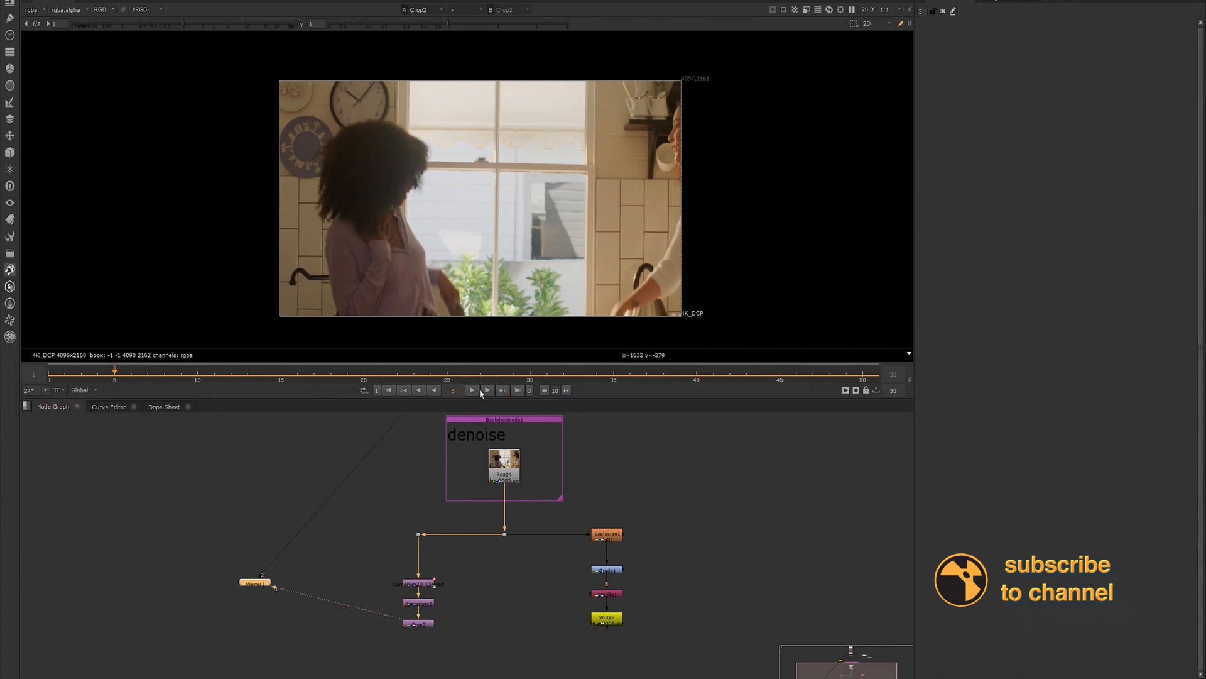
{"action": "left_click", "coordinate": [44, 390]}
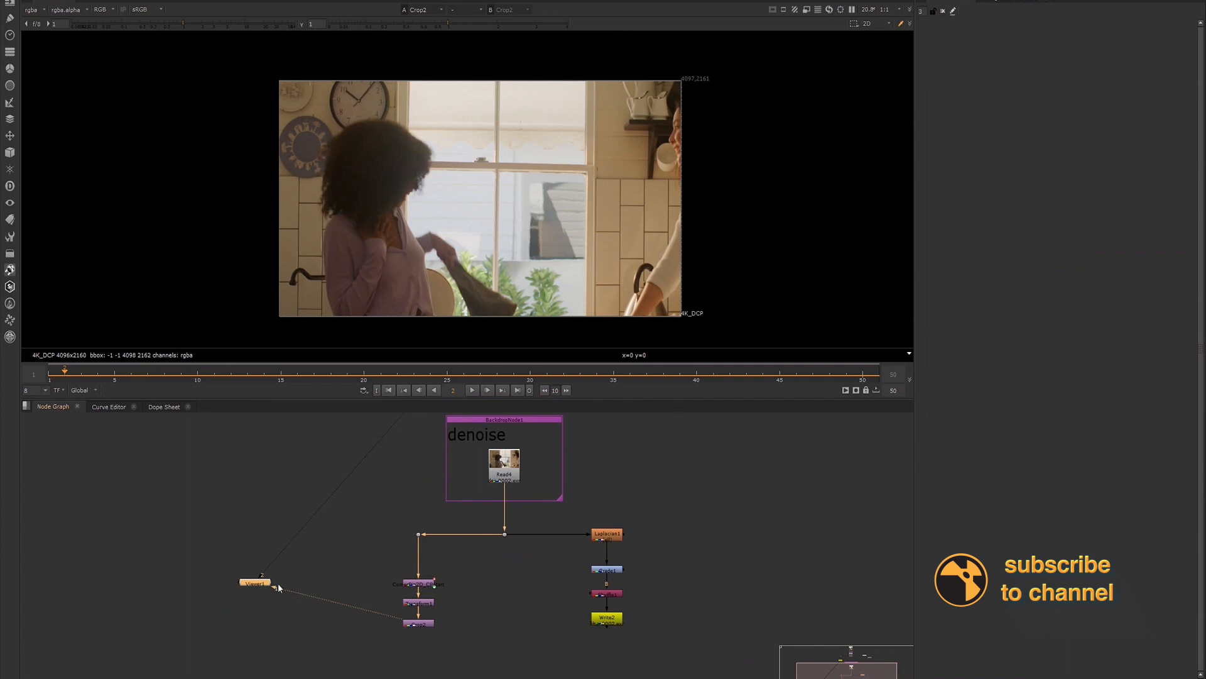
Move the Viewer node further away from the node tree and switch to the dns.mocha project in Mocha Pro.
{"action": "left_click_drag", "start_coordinate": [254, 589], "coordinate": [227, 618]}
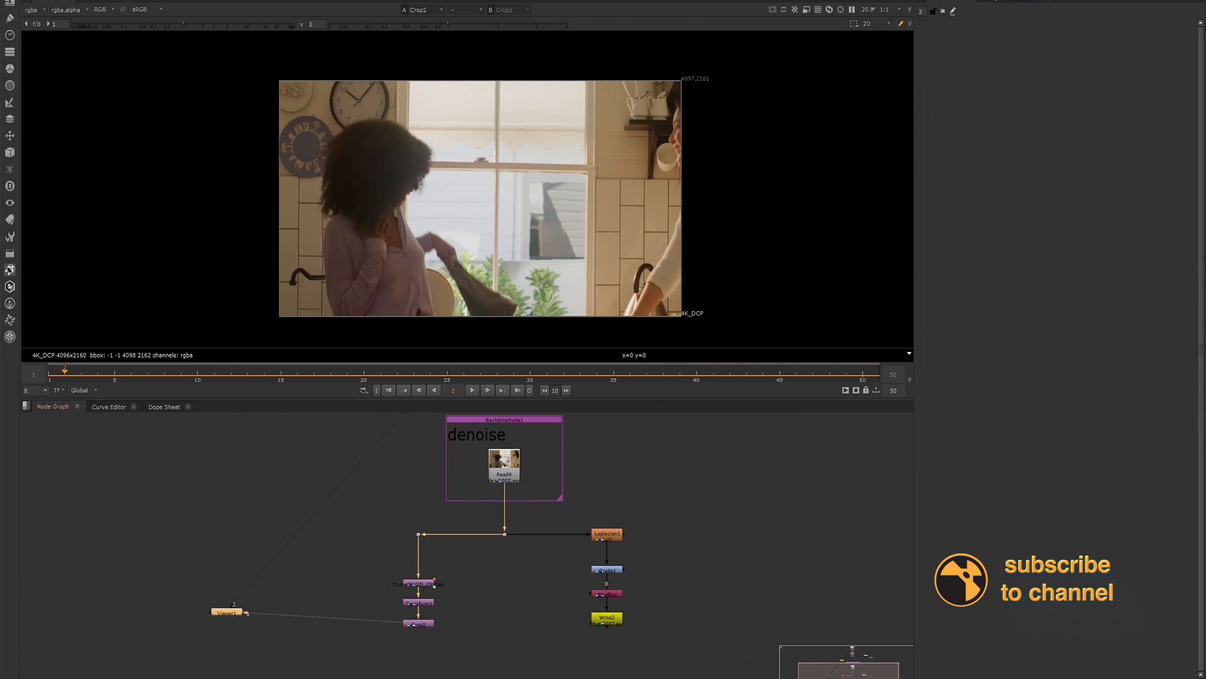
{"action": "key", "text": "alt+Tab"}
{"action": "left_click", "coordinate": [243, 151]}
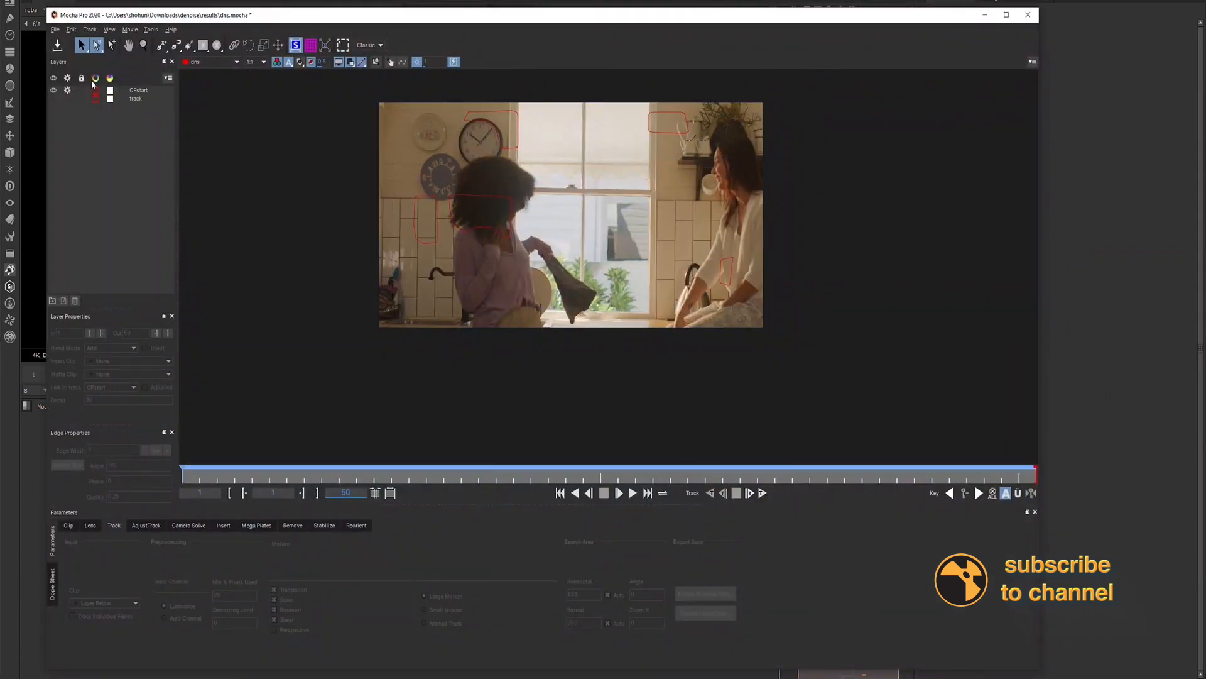